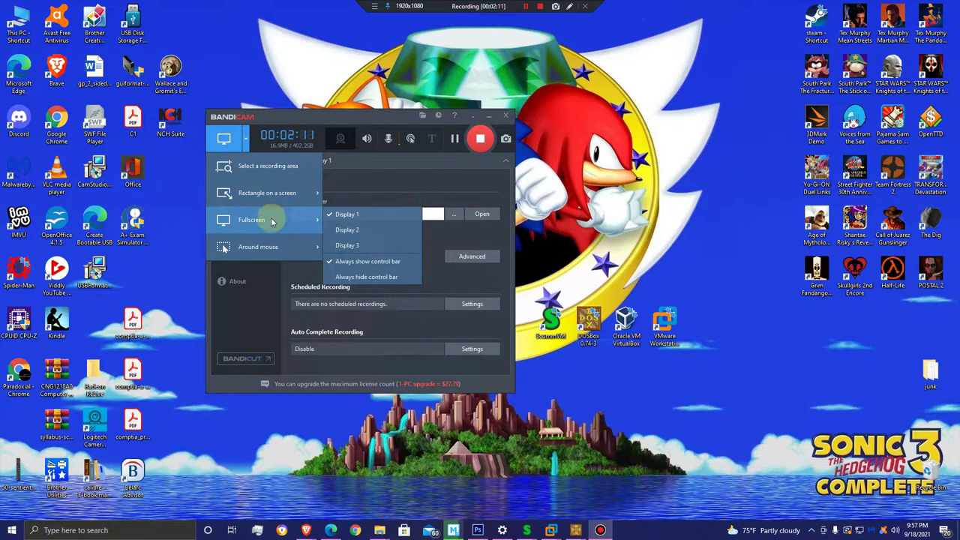
Review Bandicam's around-mouse size choices and fullscreen display choices, and hide the recorder window.
{"action": "left_click", "coordinate": [263, 248]}
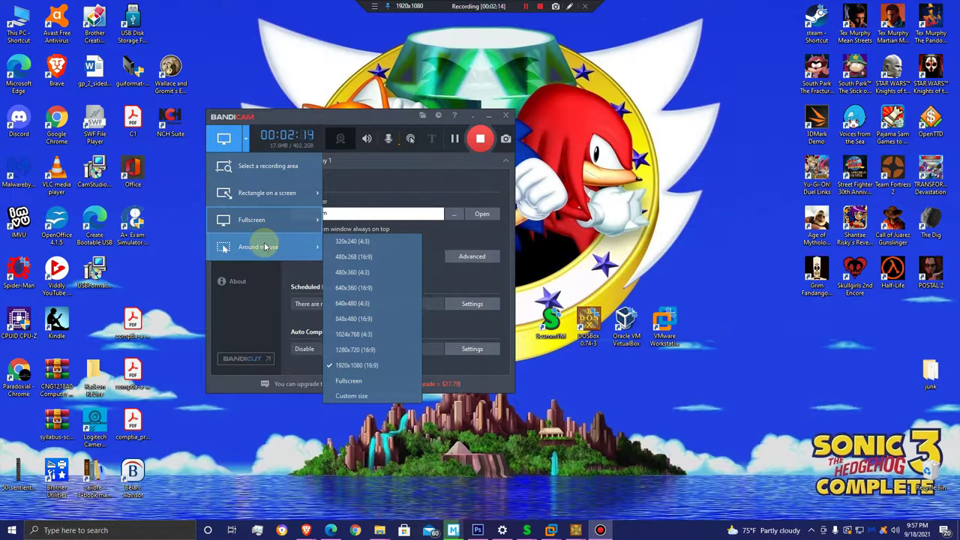
{"action": "mouse_move", "coordinate": [255, 229]}
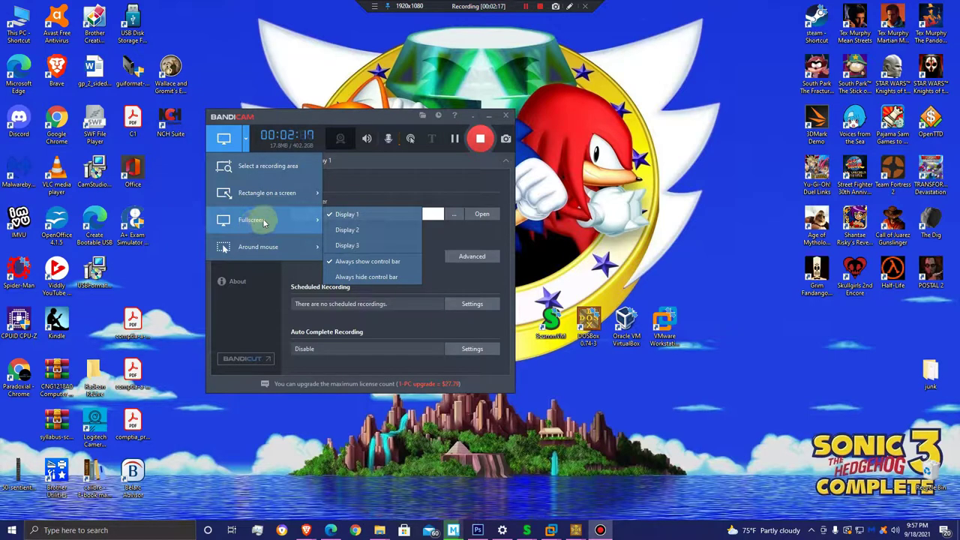
{"action": "left_click", "coordinate": [376, 60]}
{"action": "left_click_drag", "start_coordinate": [349, 120], "coordinate": [332, 124]}
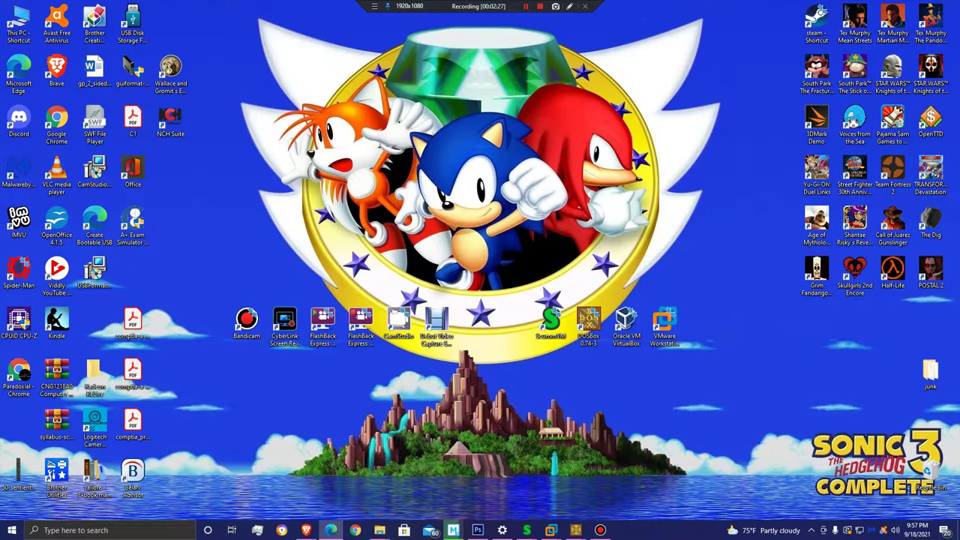
Switch to the browser and examine the Bandicam homepage's recording modes, main features and screenshots, and minimize the browser.
{"action": "key", "text": "alt+Tab"}
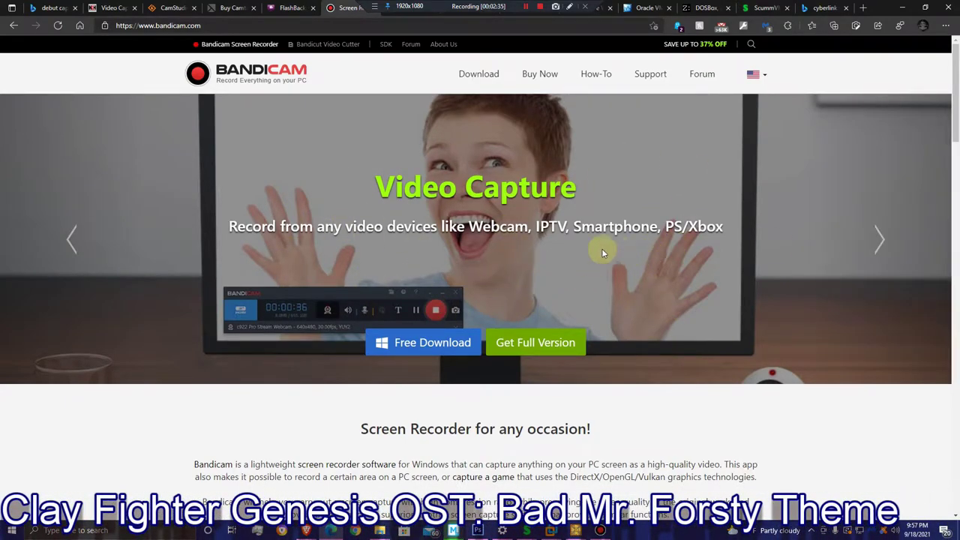
{"action": "scroll", "coordinate": [546, 240], "scroll_direction": "down", "scroll_amount": 1}
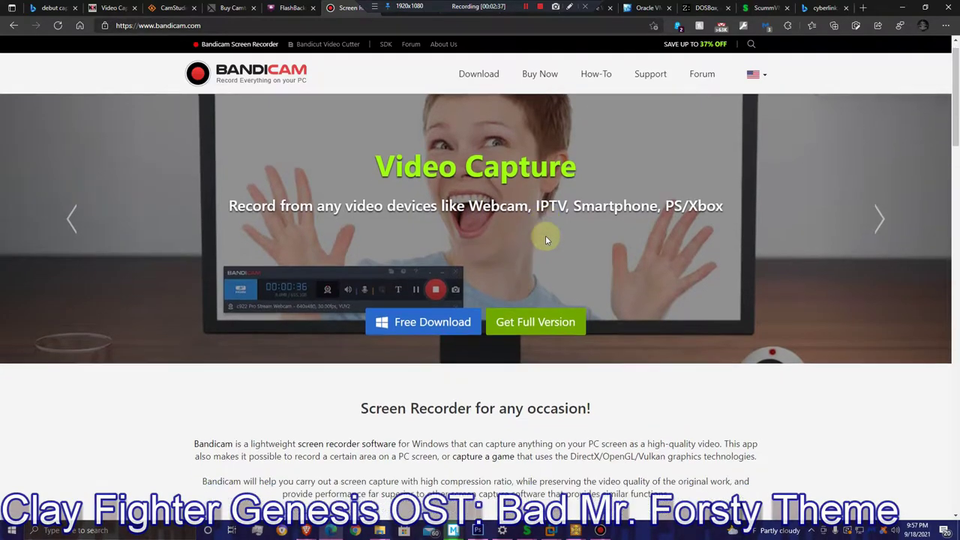
{"action": "scroll", "coordinate": [545, 240], "scroll_direction": "down", "scroll_amount": 3}
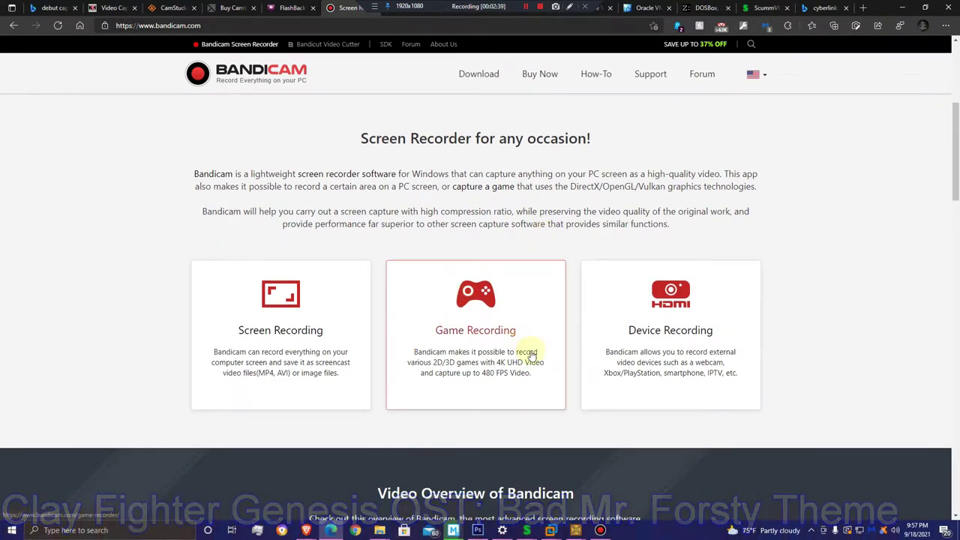
{"action": "scroll", "coordinate": [531, 354], "scroll_direction": "down", "scroll_amount": 1}
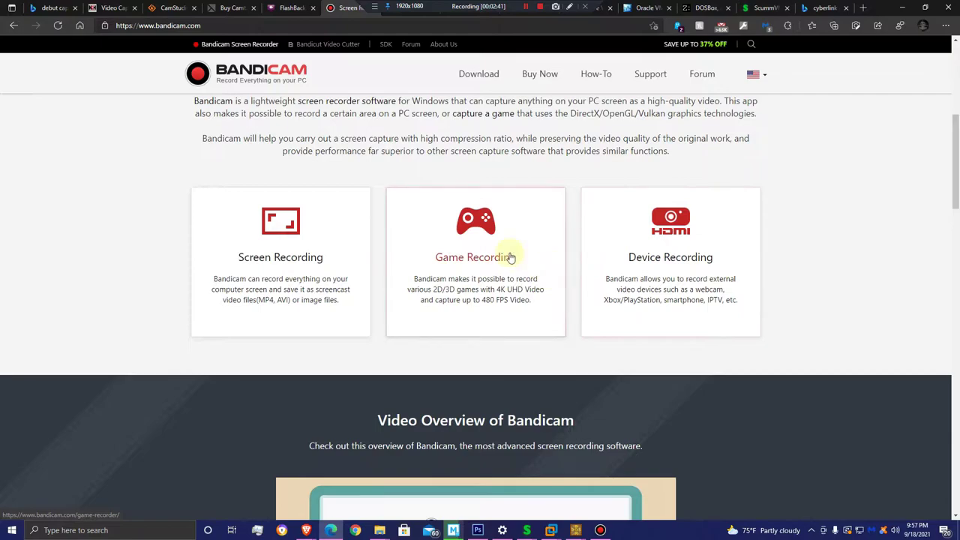
{"action": "scroll", "coordinate": [443, 322], "scroll_direction": "down", "scroll_amount": 7}
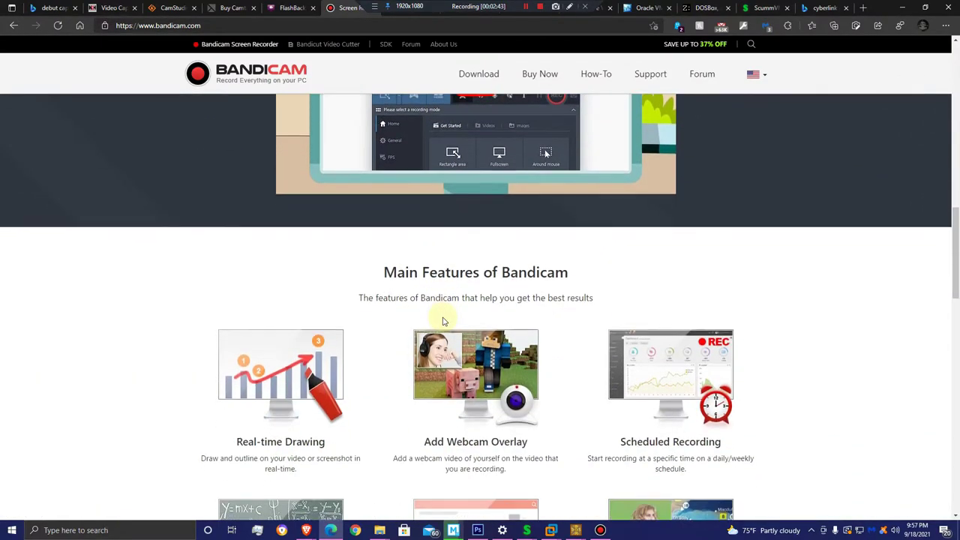
{"action": "scroll", "coordinate": [442, 322], "scroll_direction": "down", "scroll_amount": 3}
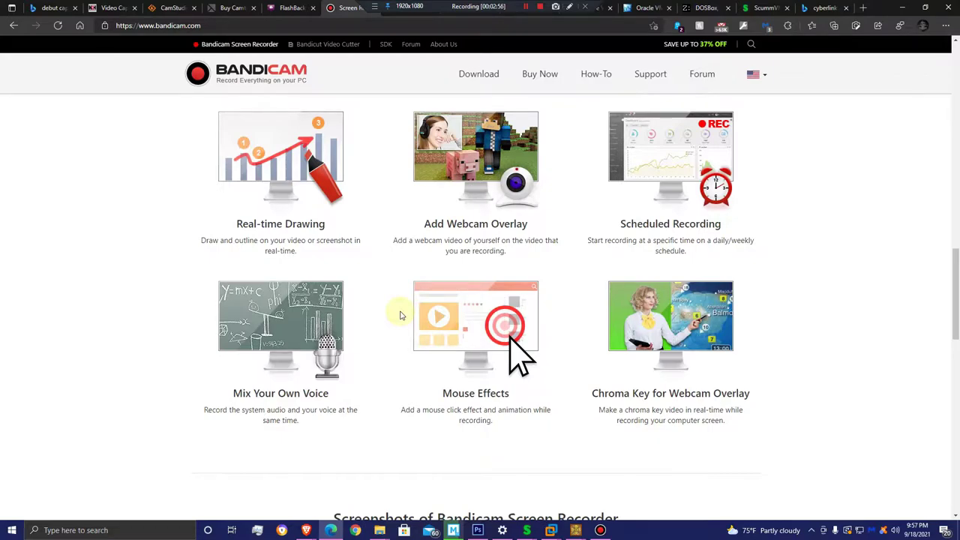
{"action": "scroll", "coordinate": [402, 315], "scroll_direction": "down", "scroll_amount": 3}
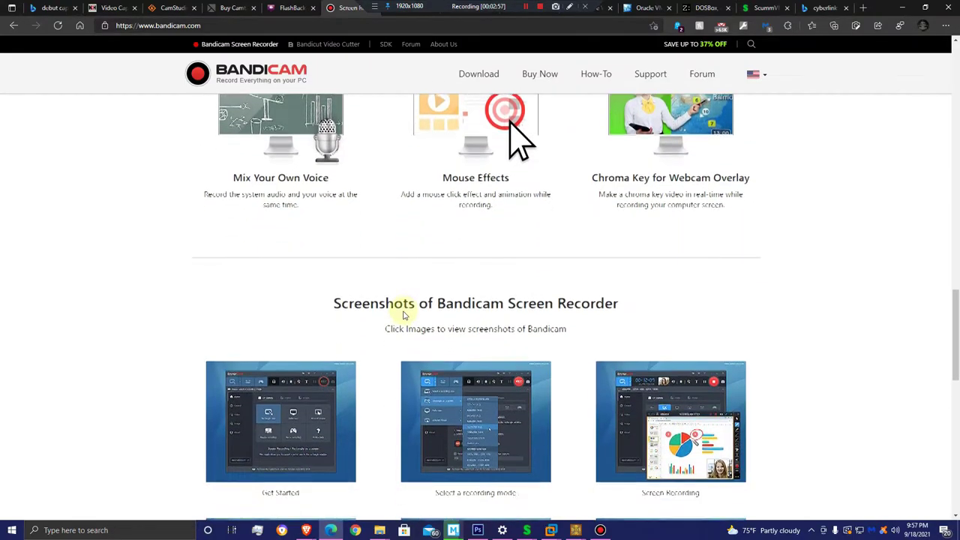
{"action": "scroll", "coordinate": [402, 315], "scroll_direction": "down", "scroll_amount": 2}
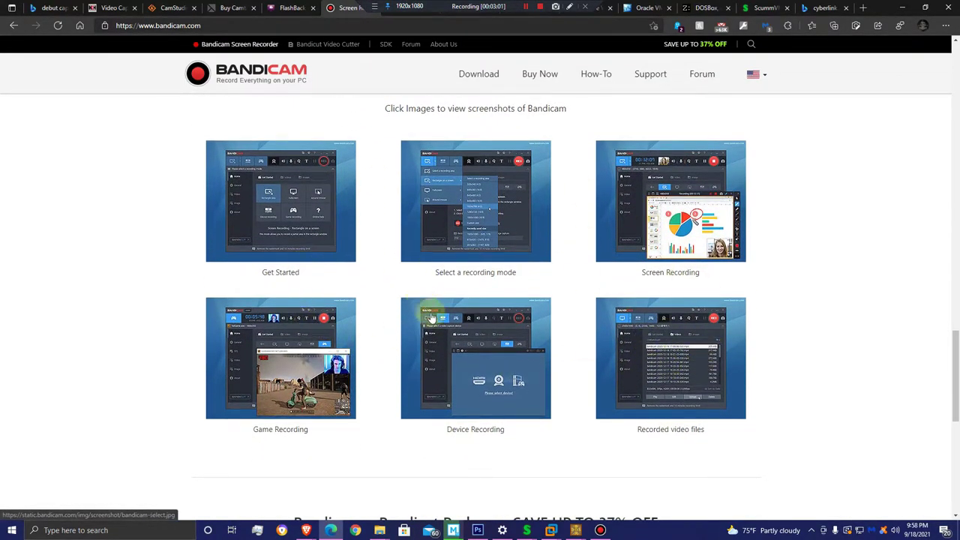
{"action": "scroll", "coordinate": [568, 349], "scroll_direction": "up", "scroll_amount": 10}
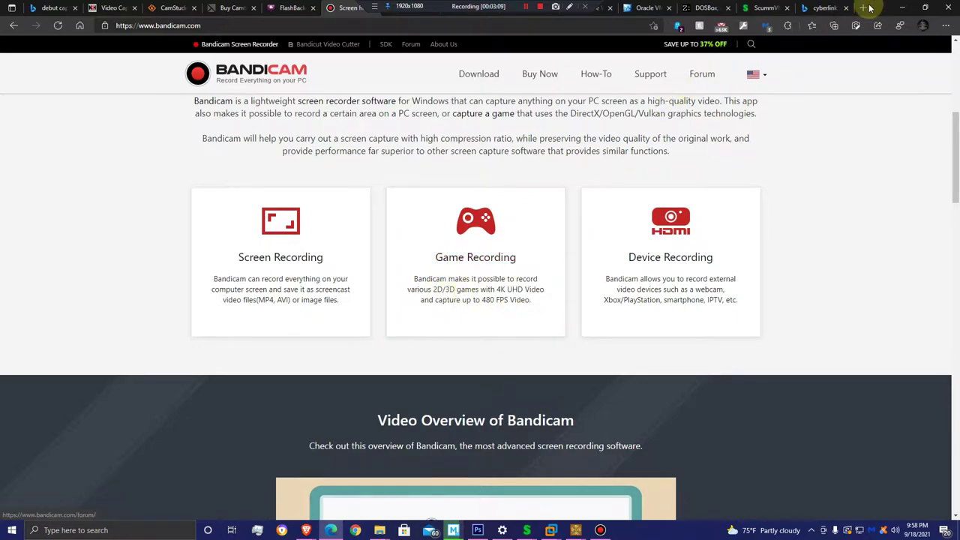
{"action": "left_click", "coordinate": [897, 9]}
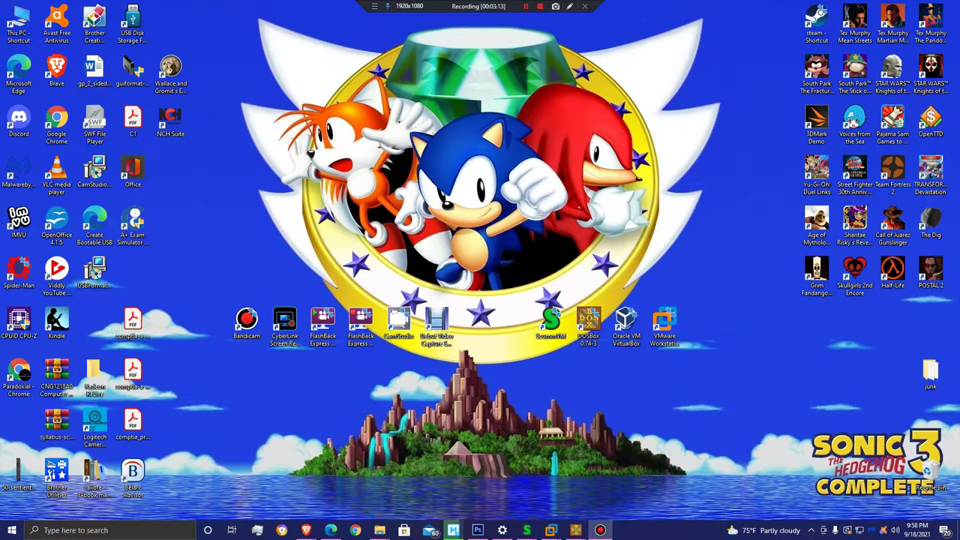
Bring up the Bandicam window to view its general options, reposition it, and minimize it.
{"action": "left_click", "coordinate": [600, 530]}
{"action": "left_click_drag", "start_coordinate": [131, 153], "coordinate": [435, 91]}
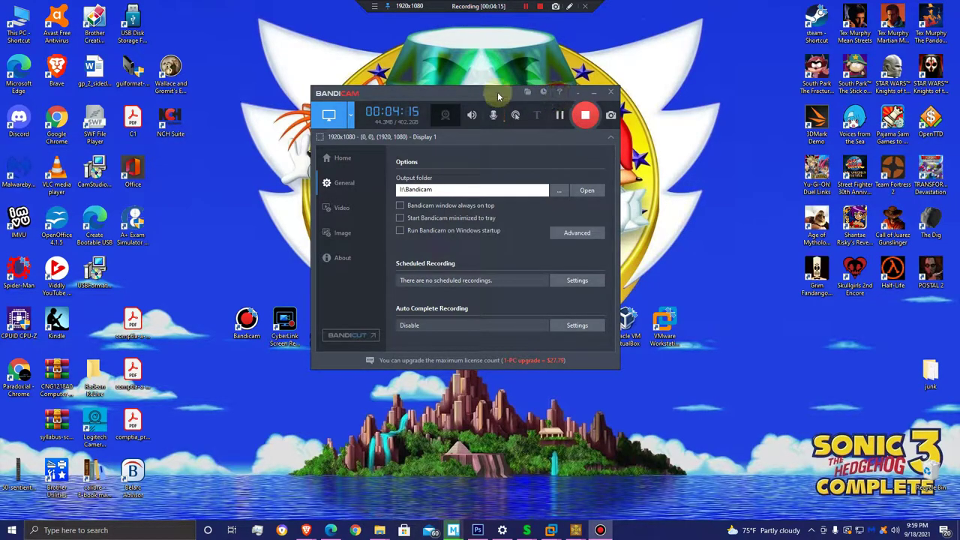
{"action": "left_click_drag", "start_coordinate": [478, 88], "coordinate": [342, 82]}
{"action": "left_click", "coordinate": [463, 81]}
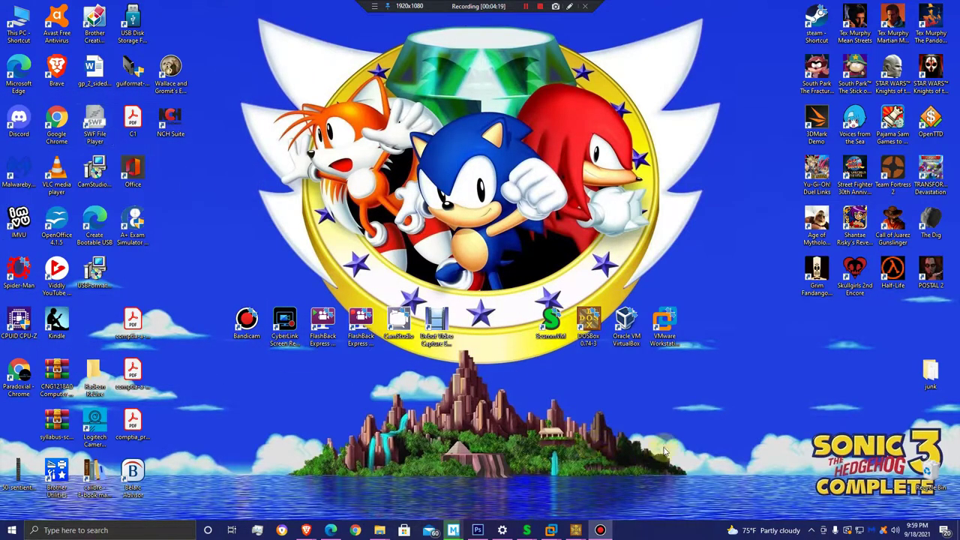
Return to the Bandicam website in the browser and view its download page and license purchase page.
{"action": "left_click", "coordinate": [333, 529]}
{"action": "scroll", "coordinate": [377, 257], "scroll_direction": "up", "scroll_amount": 5}
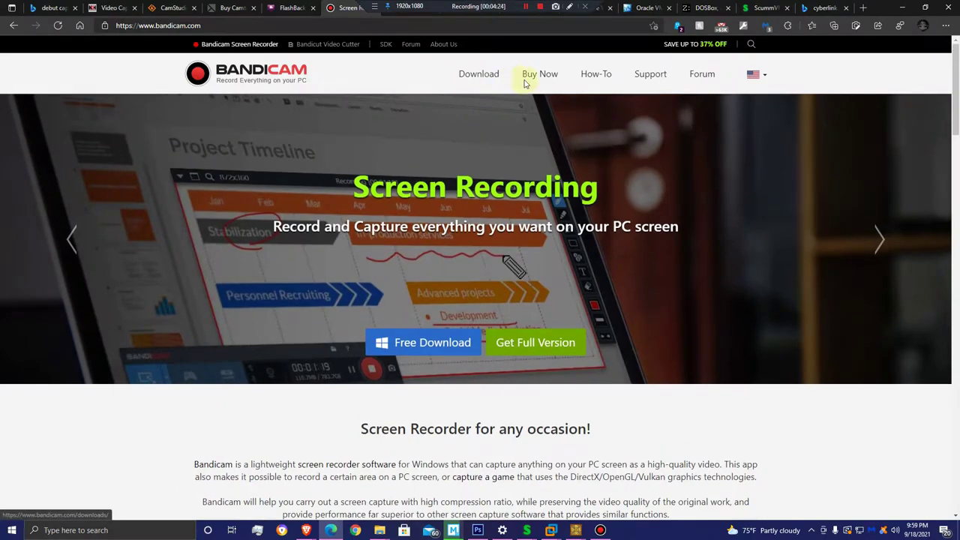
{"action": "left_click", "coordinate": [463, 75]}
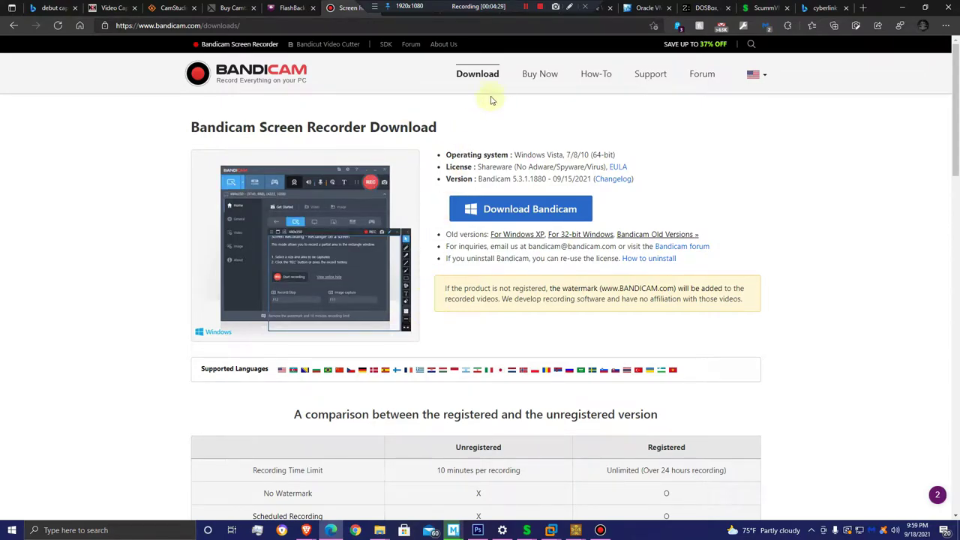
{"action": "left_click", "coordinate": [536, 73]}
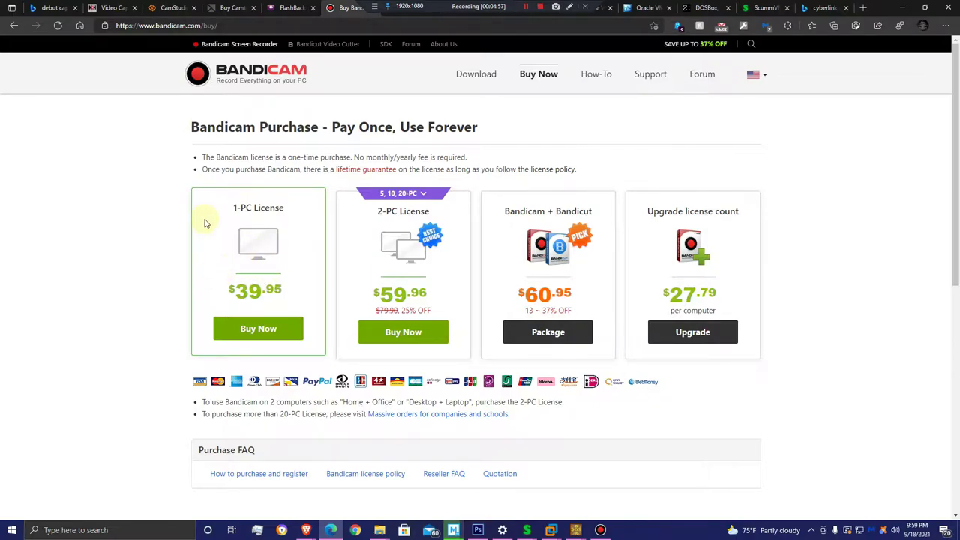
Bring up the Fraps website in the maximized browser and open its news page.
{"action": "left_click_drag", "start_coordinate": [876, 10], "coordinate": [843, 64]}
{"action": "left_click", "coordinate": [416, 68]}
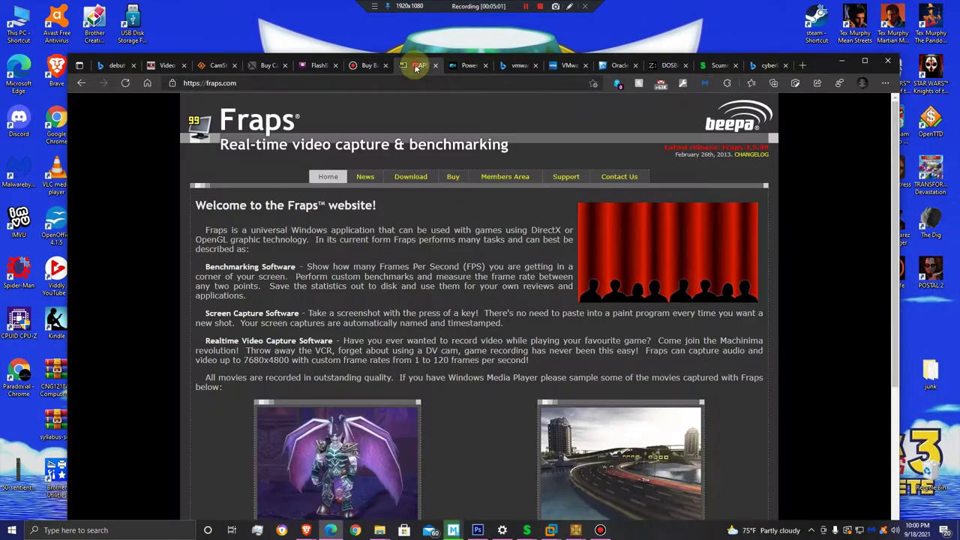
{"action": "left_click", "coordinate": [865, 60]}
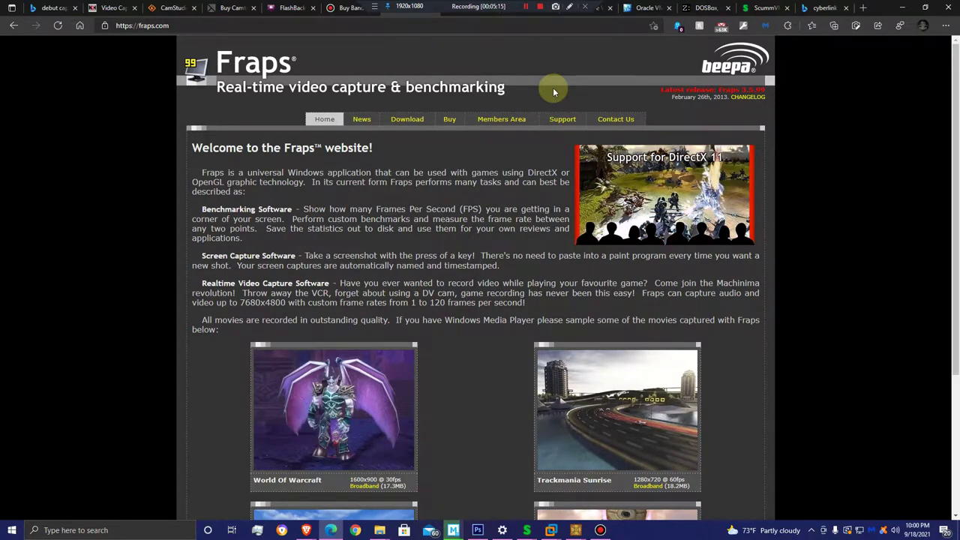
{"action": "left_click", "coordinate": [365, 121]}
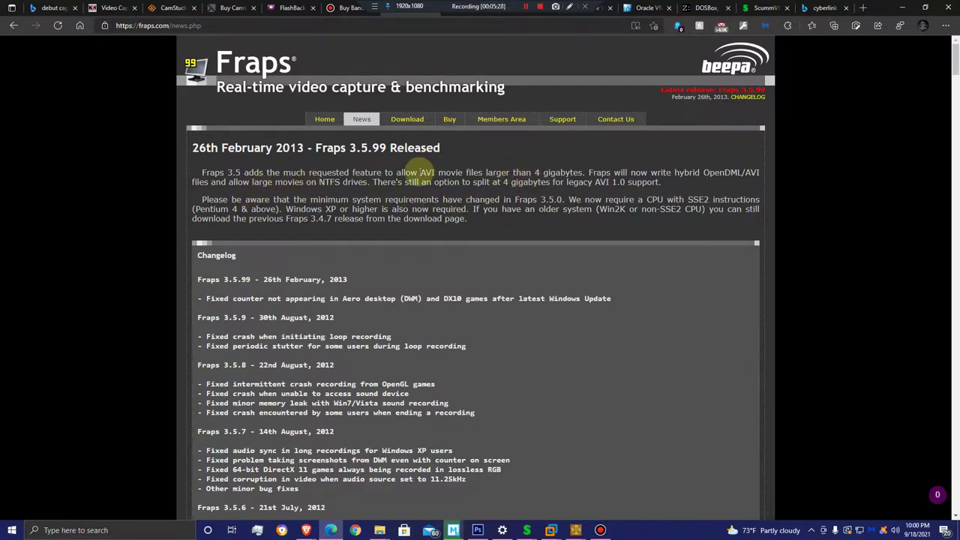
Open the Fraps download page and highlight Windows 7 in the list of supported operating systems.
{"action": "left_click", "coordinate": [424, 119]}
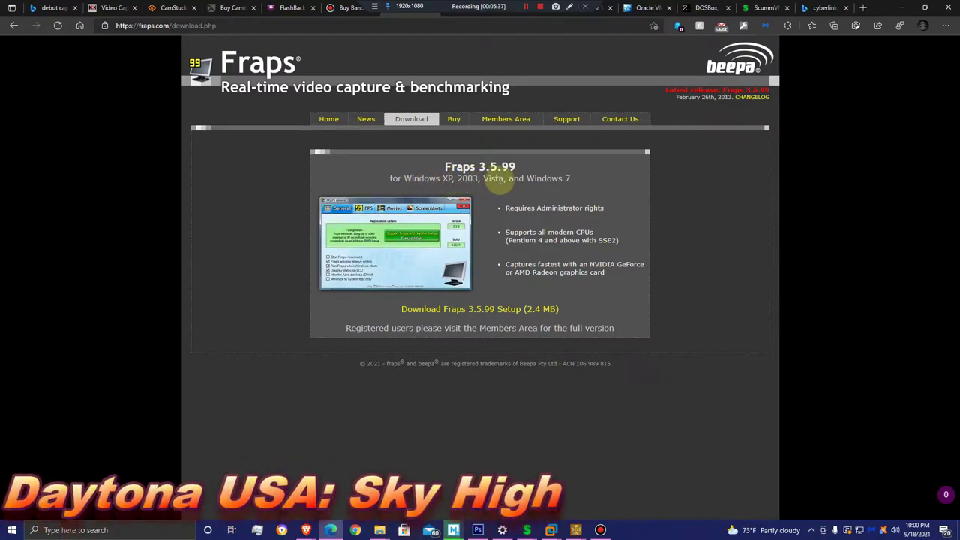
{"action": "left_click_drag", "start_coordinate": [575, 178], "coordinate": [528, 180]}
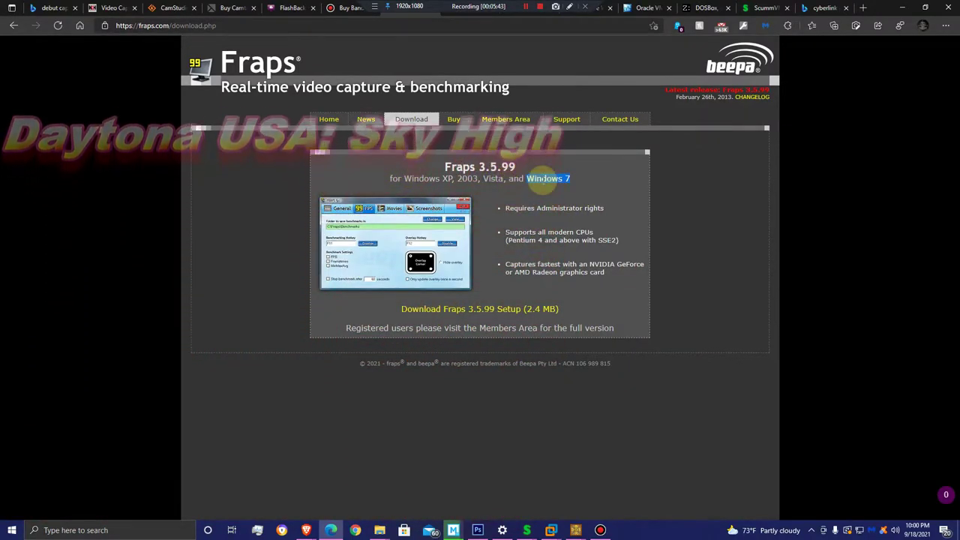
{"action": "left_click", "coordinate": [538, 228]}
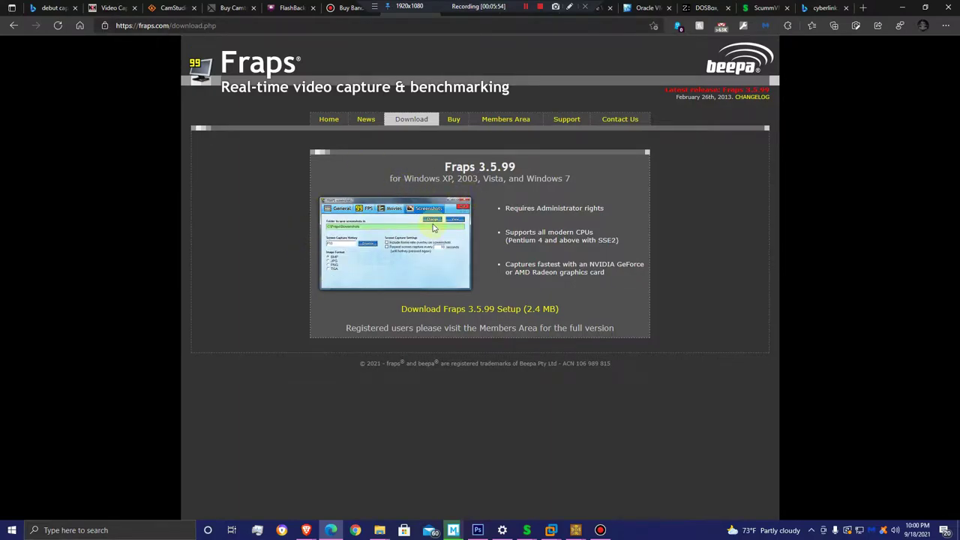
View the Fraps purchase page, leave it, and minimize the browser to show the desktop.
{"action": "left_click", "coordinate": [454, 118]}
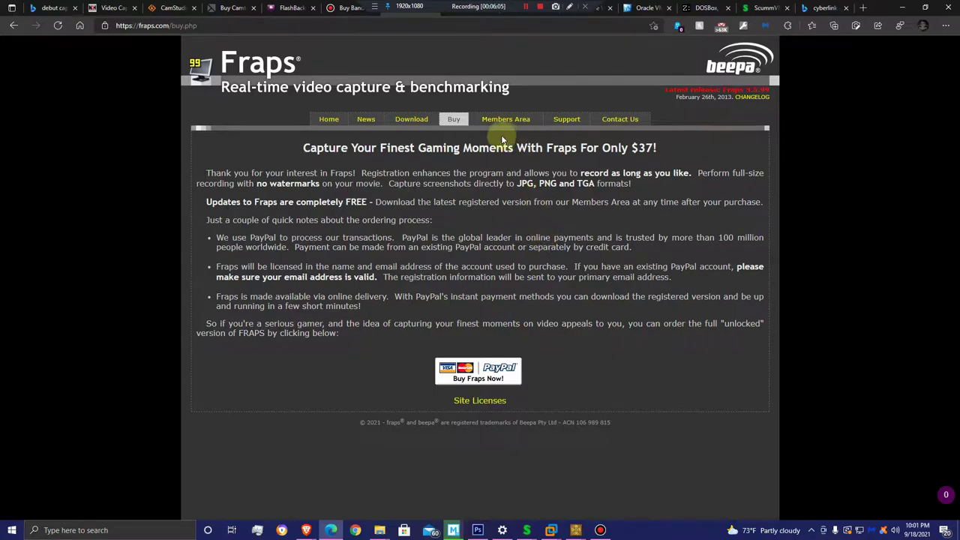
{"action": "left_click", "coordinate": [417, 122]}
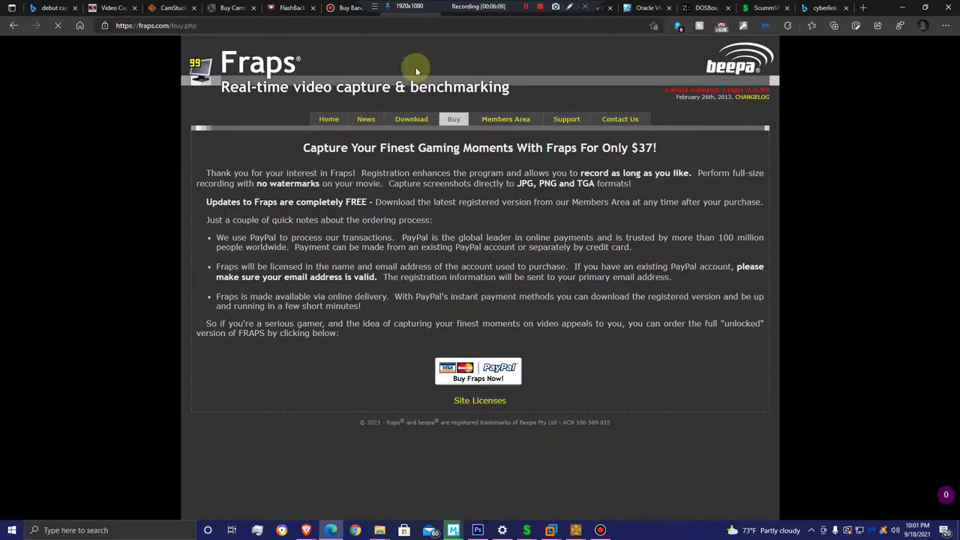
{"action": "left_click_drag", "start_coordinate": [878, 9], "coordinate": [761, 139]}
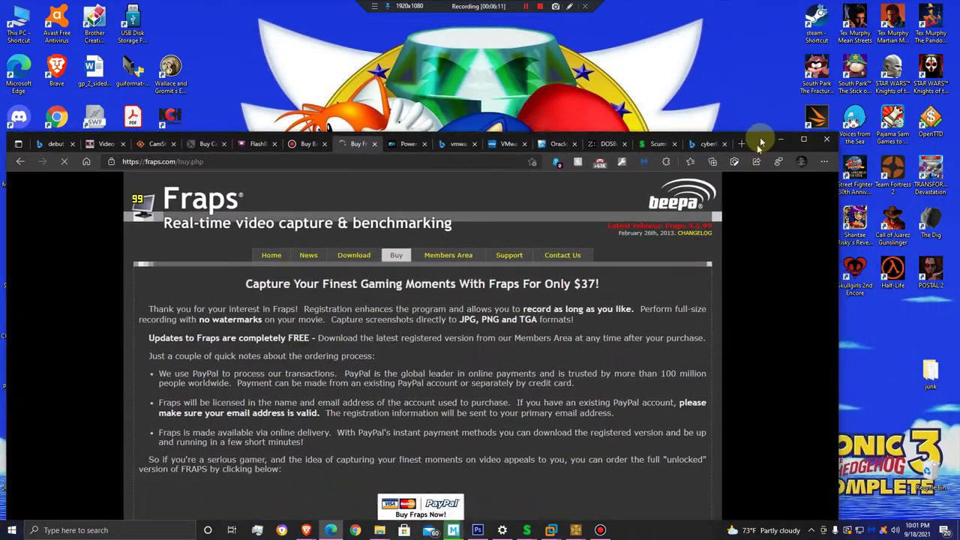
{"action": "left_click", "coordinate": [795, 120]}
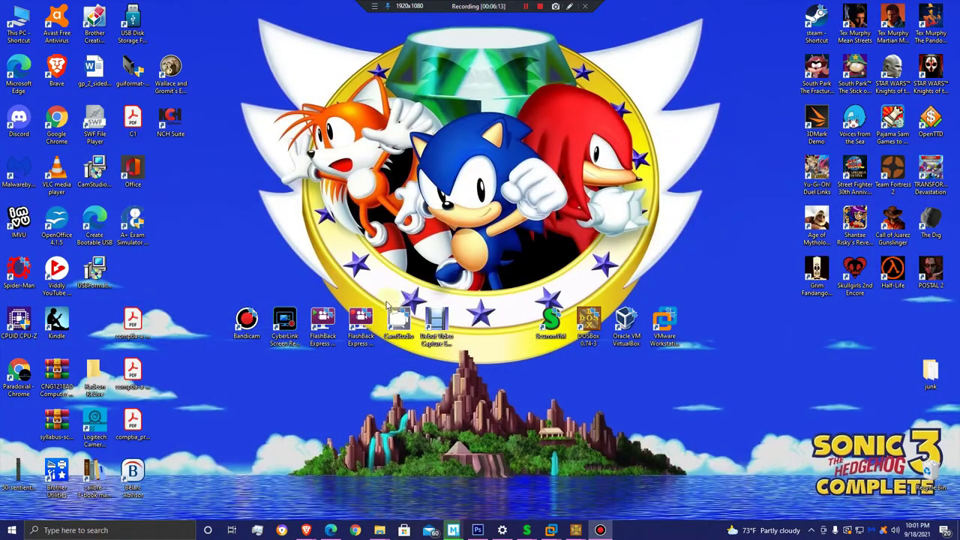
{"action": "left_click", "coordinate": [339, 439]}
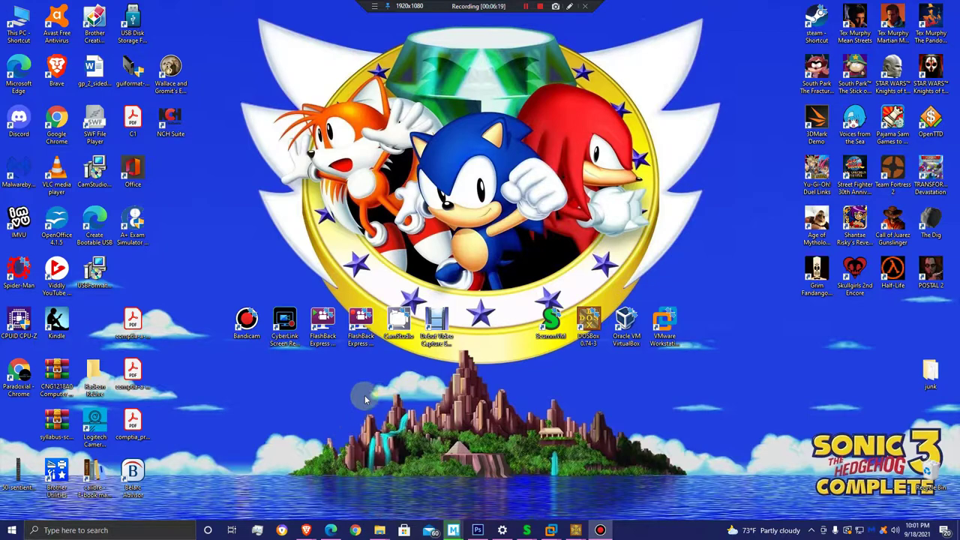
Launch CamStudio from the desktop, reposition its window, and view its version information before closing the About dialog.
{"action": "double_click", "coordinate": [409, 327]}
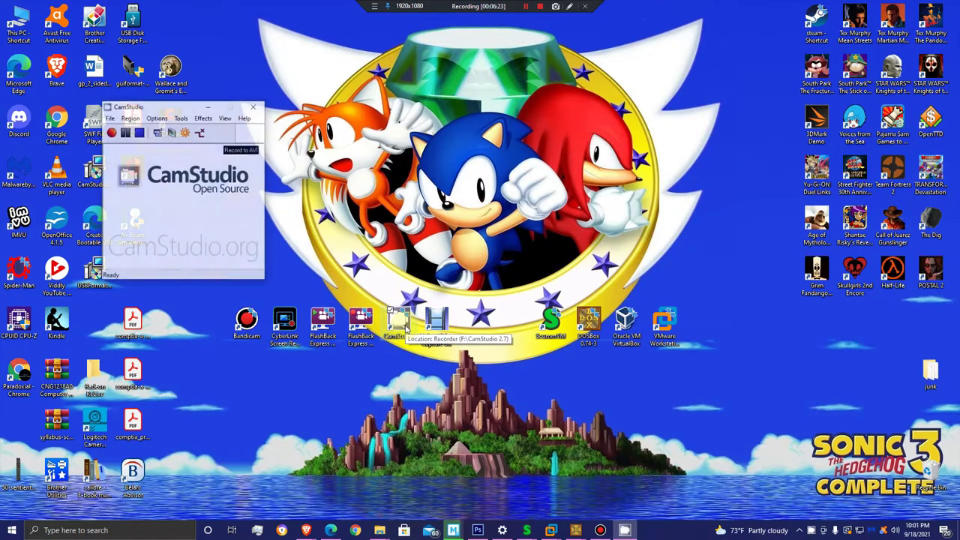
{"action": "left_click_drag", "start_coordinate": [141, 101], "coordinate": [268, 98]}
{"action": "left_click", "coordinate": [373, 114]}
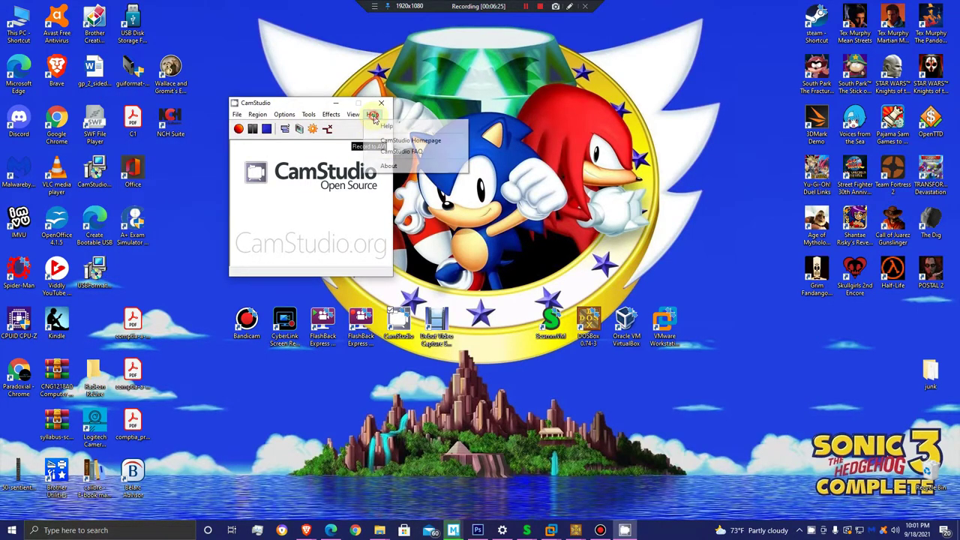
{"action": "left_click", "coordinate": [414, 172]}
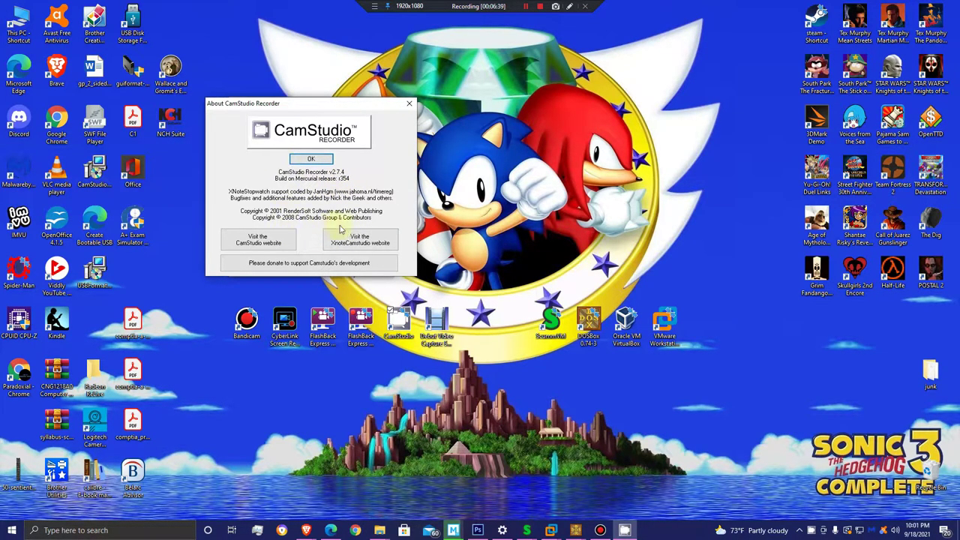
{"action": "left_click", "coordinate": [305, 160]}
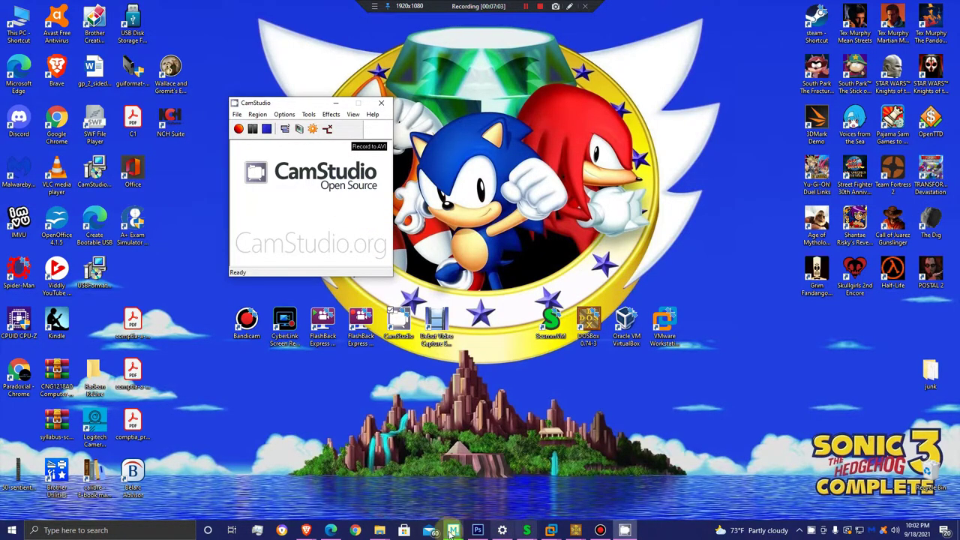
Switch to the browser, open the CamStudio page on SourceForge, and return to the camstudio search results.
{"action": "left_click", "coordinate": [331, 531]}
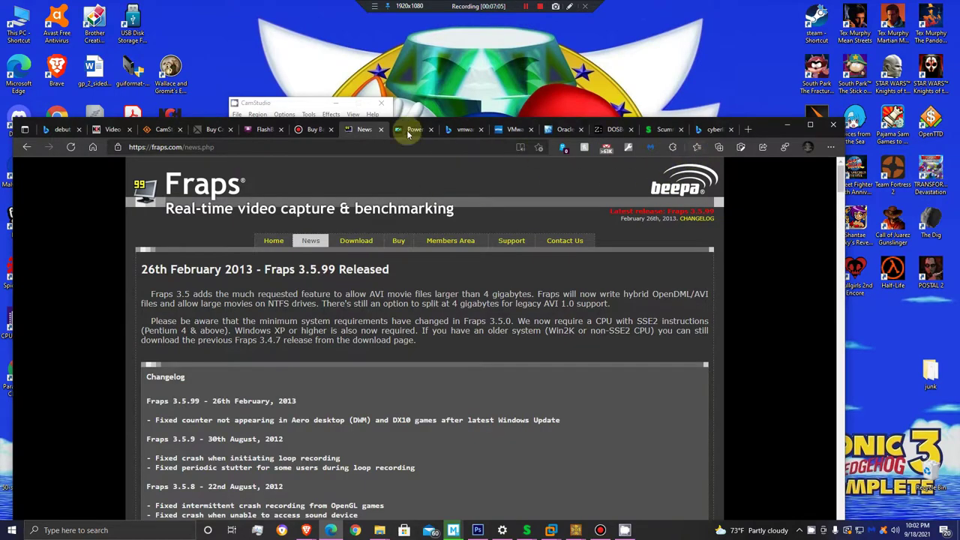
{"action": "left_click", "coordinate": [201, 130]}
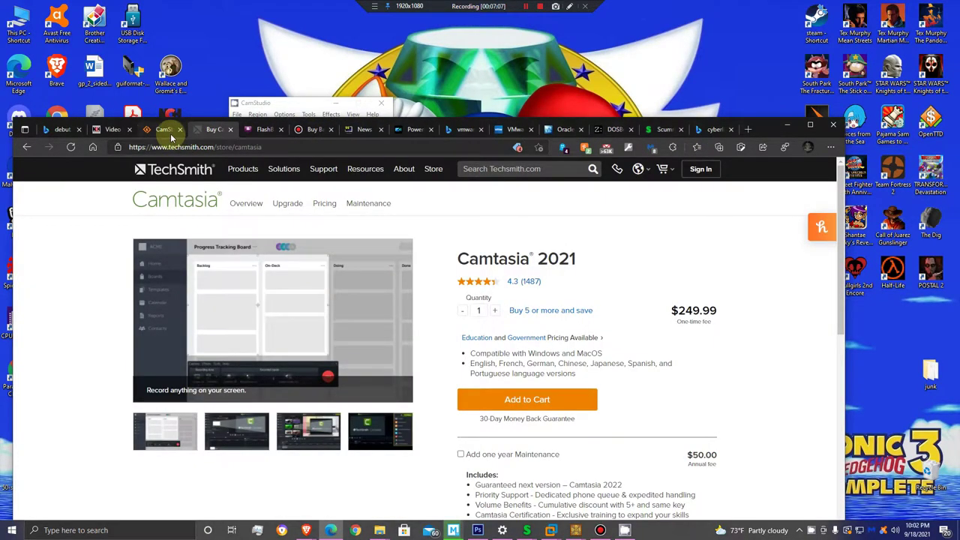
{"action": "left_click", "coordinate": [165, 129]}
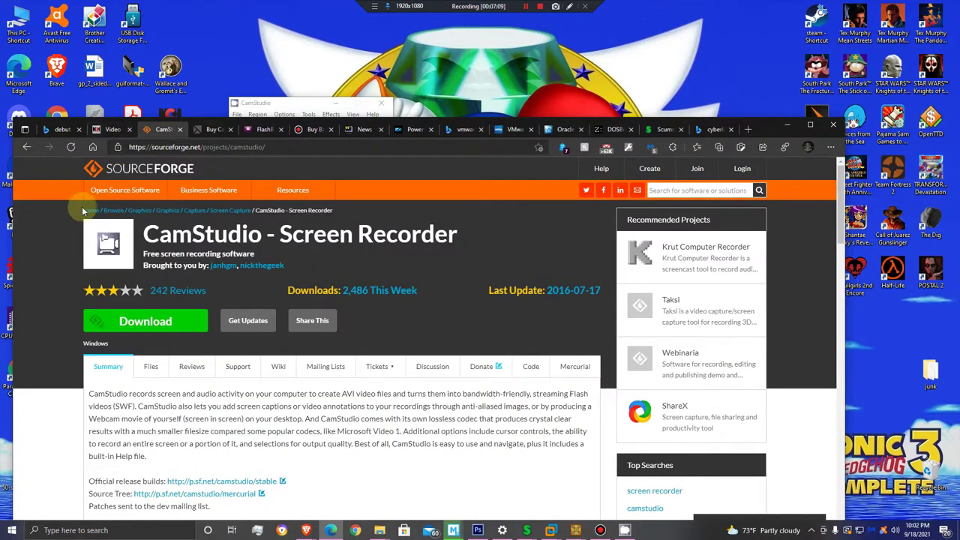
{"action": "key", "text": "alt+Left"}
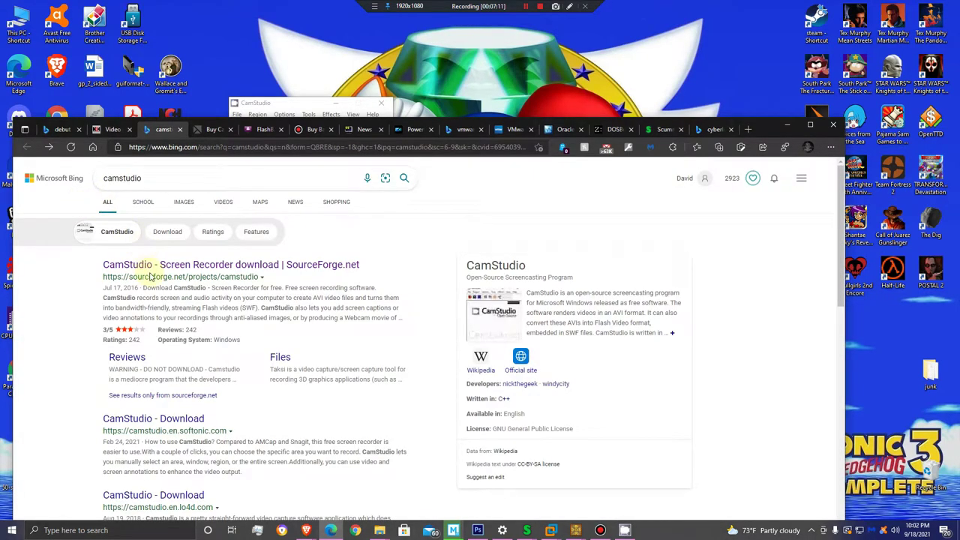
Try two CamStudio download results, look through the remaining search results for the program's site, and minimize the browser.
{"action": "scroll", "coordinate": [188, 367], "scroll_direction": "down", "scroll_amount": 1}
{"action": "left_click", "coordinate": [180, 352]}
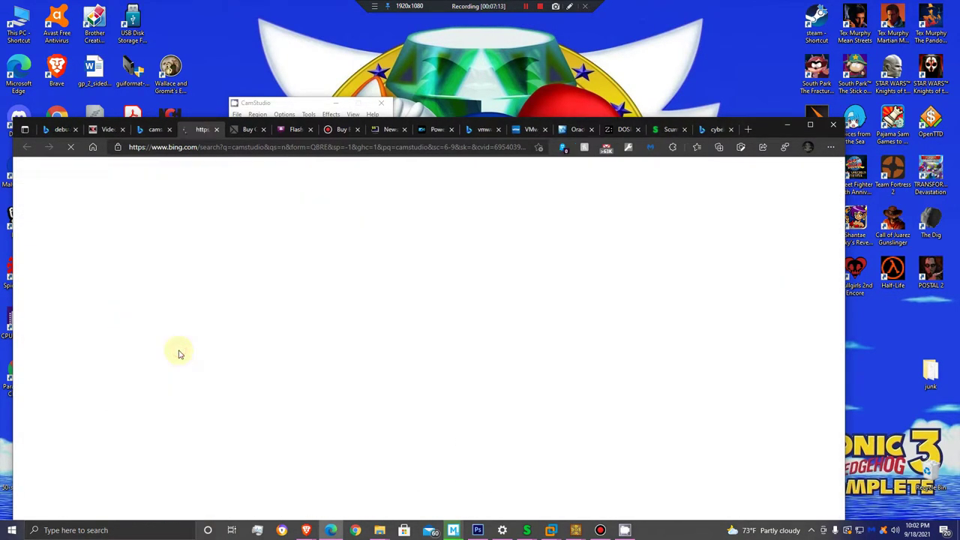
{"action": "key", "text": "alt+Left"}
{"action": "scroll", "coordinate": [147, 353], "scroll_direction": "down", "scroll_amount": 3}
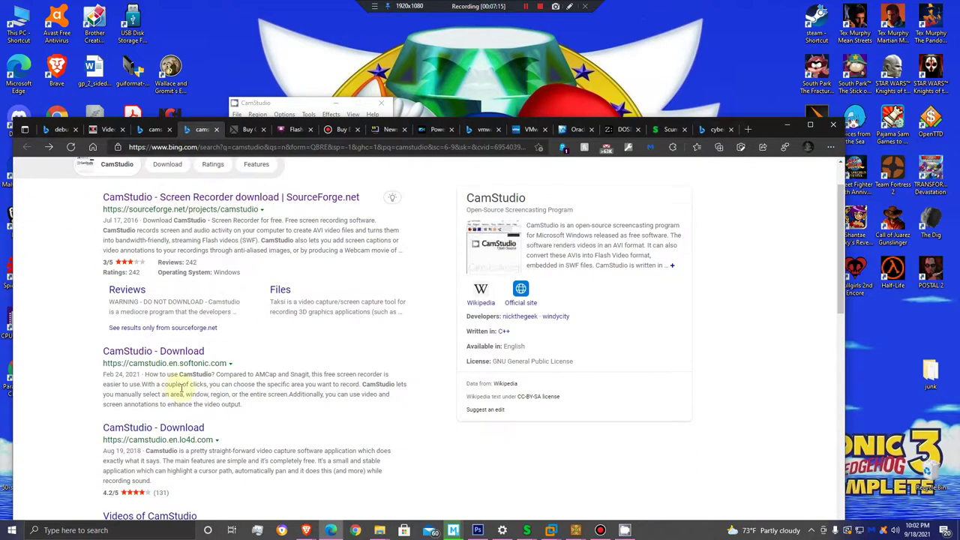
{"action": "left_click", "coordinate": [165, 224]}
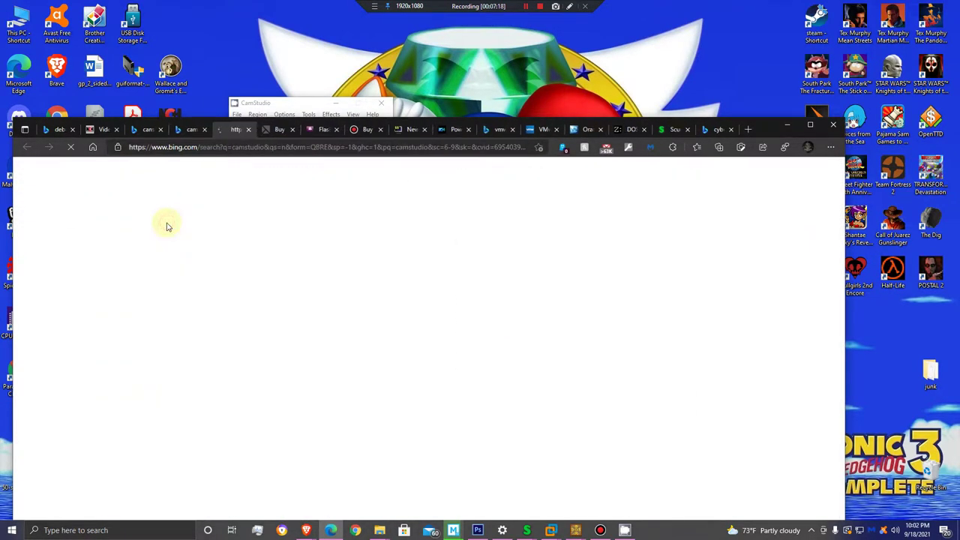
{"action": "key", "text": "alt+Left"}
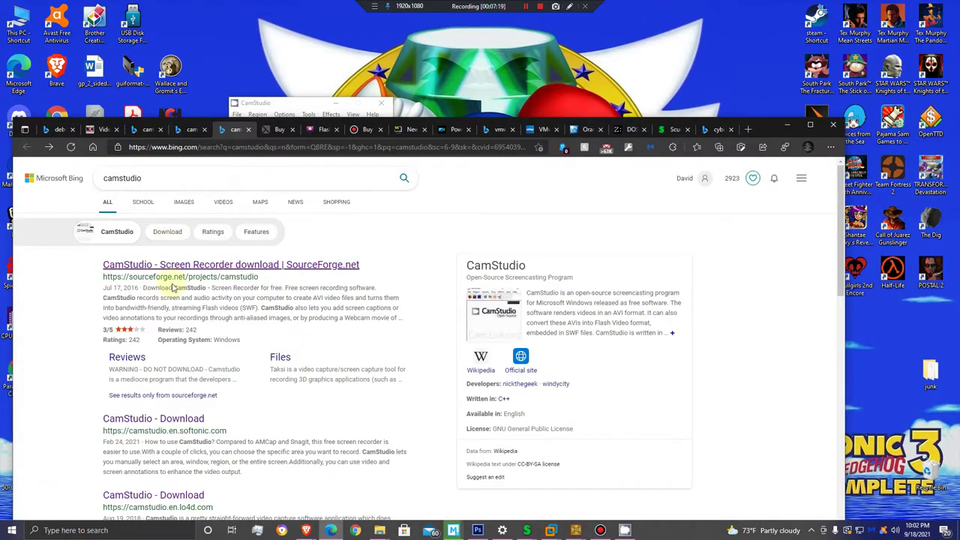
{"action": "scroll", "coordinate": [170, 279], "scroll_direction": "down", "scroll_amount": 5}
{"action": "scroll", "coordinate": [262, 345], "scroll_direction": "down", "scroll_amount": 3}
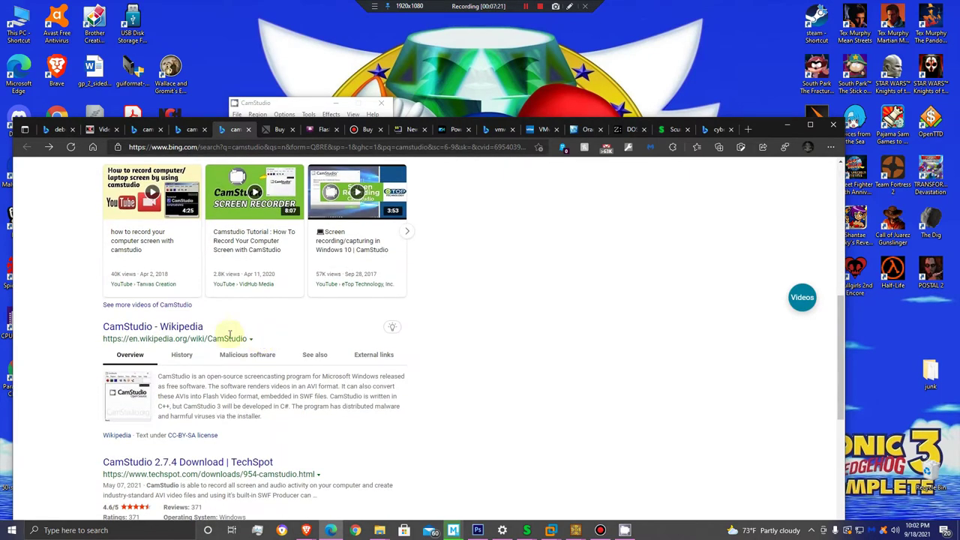
{"action": "scroll", "coordinate": [191, 330], "scroll_direction": "down", "scroll_amount": 2}
{"action": "scroll", "coordinate": [191, 341], "scroll_direction": "up", "scroll_amount": 8}
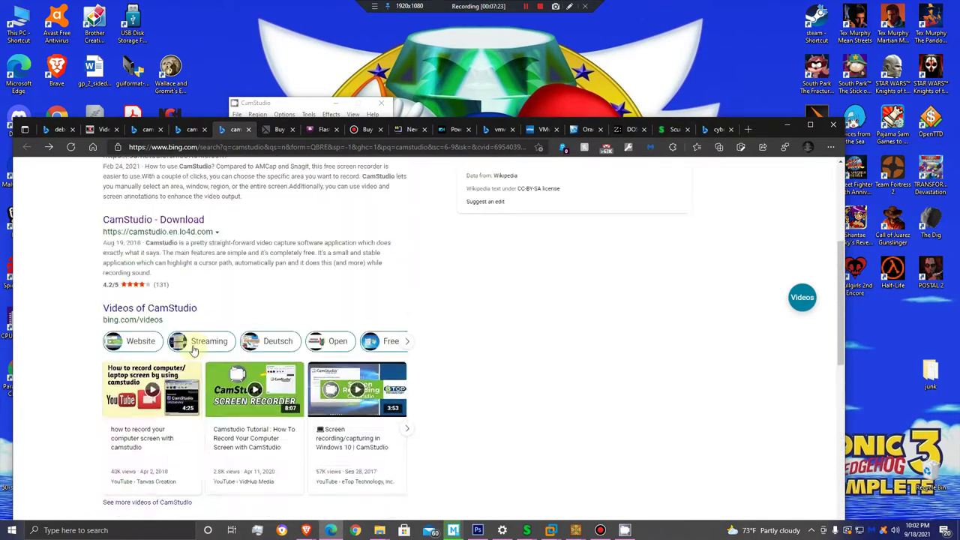
{"action": "left_click", "coordinate": [785, 125]}
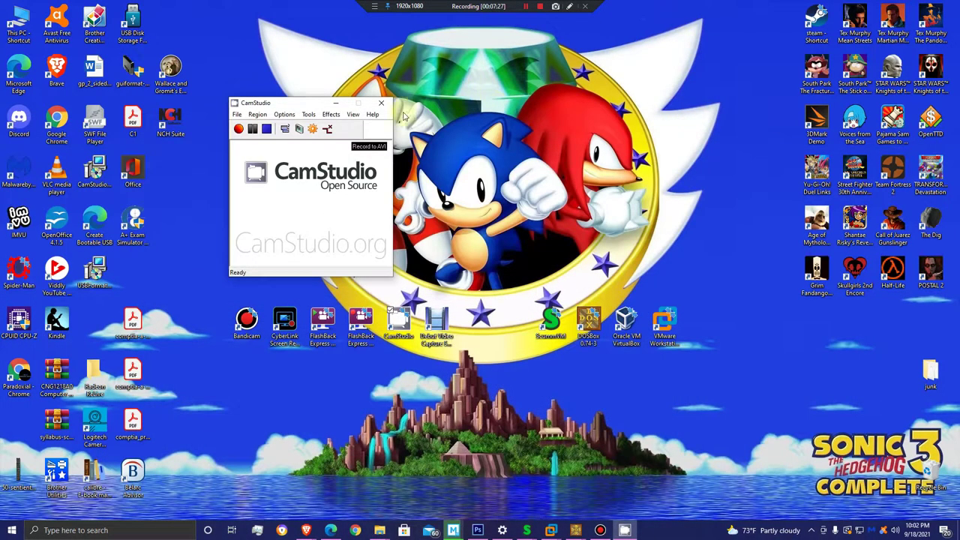
Open the CamStudio website from the program's About dialog, maximize the browser, and place the new tab beside the other CamStudio tabs.
{"action": "left_click", "coordinate": [373, 115]}
{"action": "left_click", "coordinate": [397, 166]}
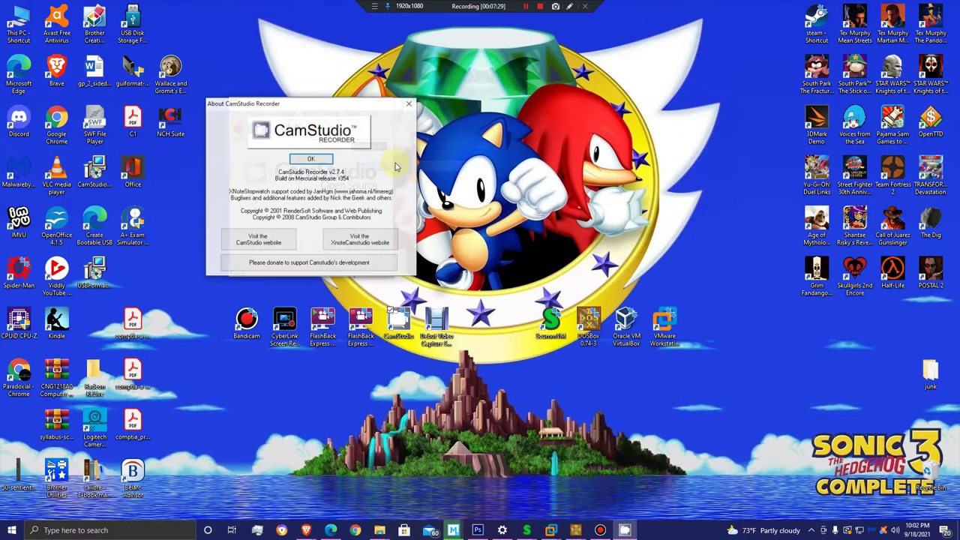
{"action": "left_click", "coordinate": [264, 242]}
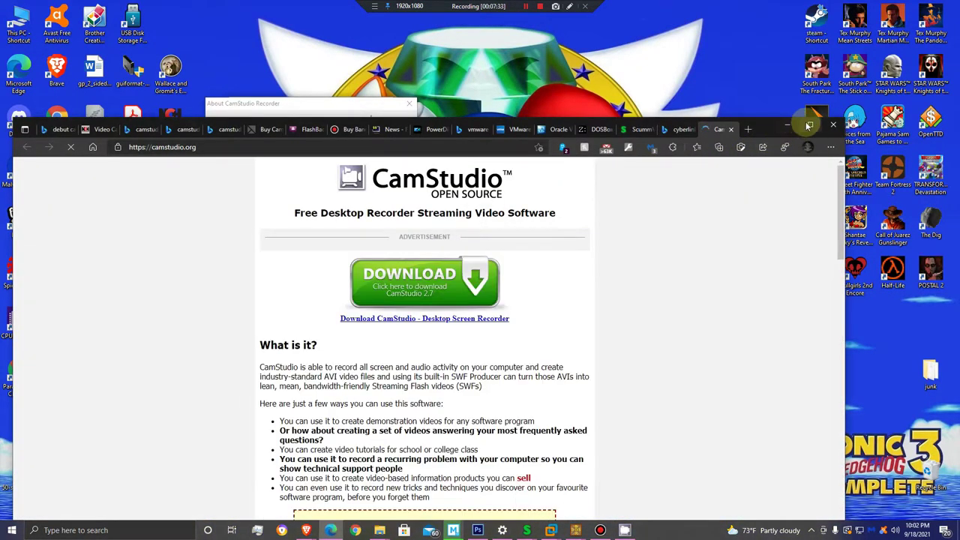
{"action": "left_click", "coordinate": [811, 125]}
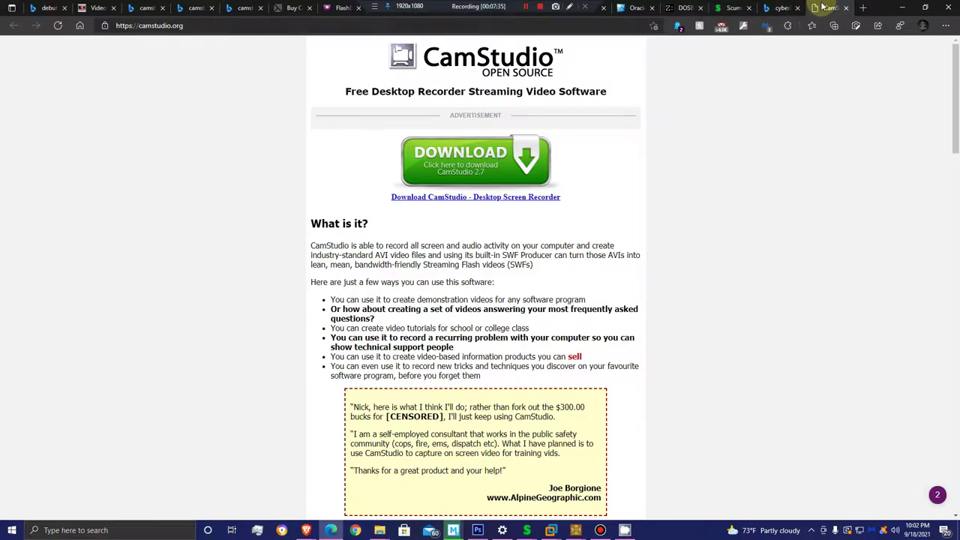
{"action": "left_click_drag", "start_coordinate": [429, 5], "coordinate": [311, 43]}
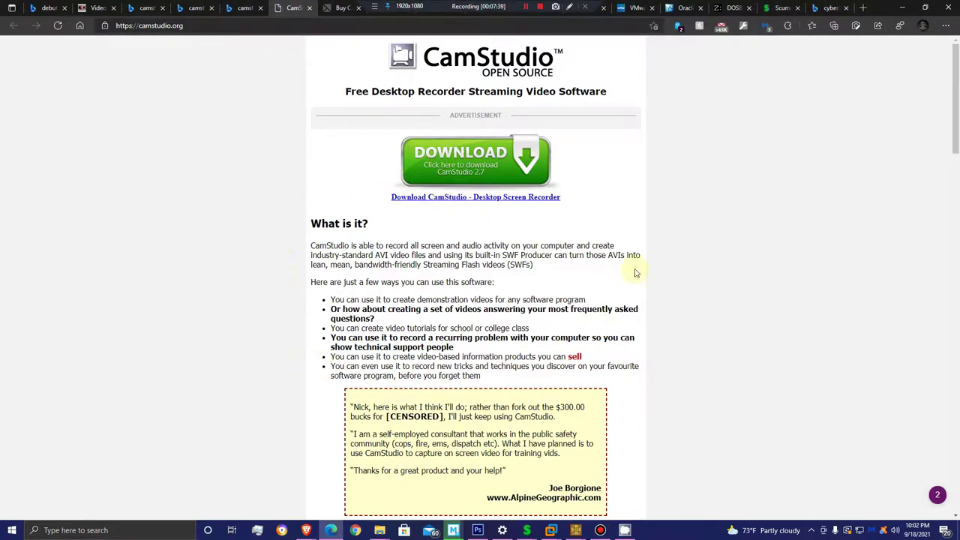
Look through the camstudio.org page's description, cost, supported Windows versions and known issues, and minimize the browser.
{"action": "scroll", "coordinate": [488, 242], "scroll_direction": "down", "scroll_amount": 5}
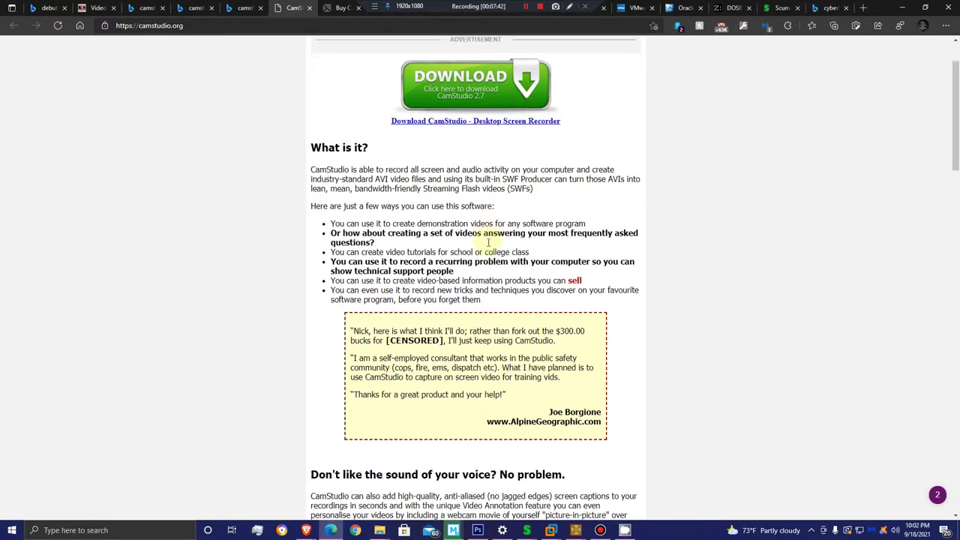
{"action": "scroll", "coordinate": [489, 241], "scroll_direction": "down", "scroll_amount": 5}
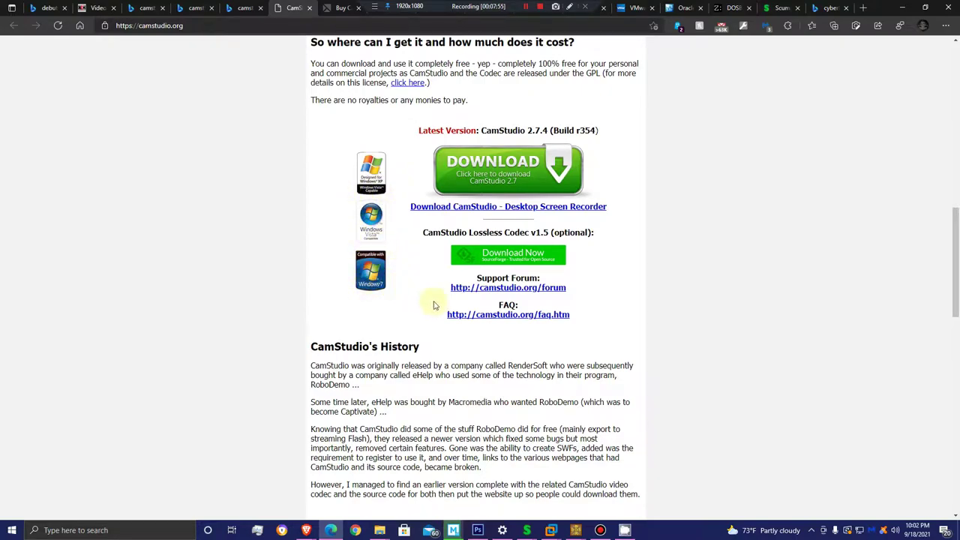
{"action": "scroll", "coordinate": [542, 365], "scroll_direction": "down", "scroll_amount": 2}
{"action": "scroll", "coordinate": [542, 363], "scroll_direction": "down", "scroll_amount": 8}
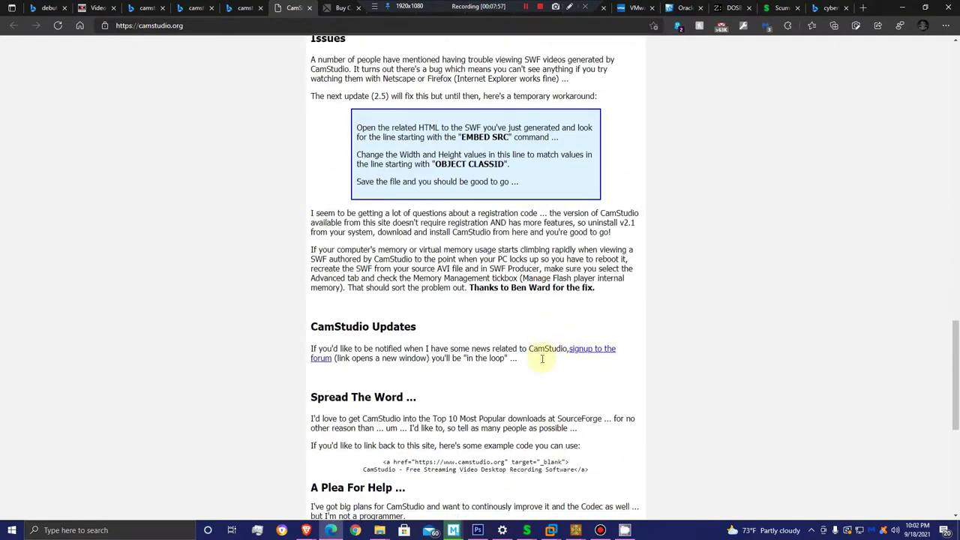
{"action": "scroll", "coordinate": [540, 363], "scroll_direction": "up", "scroll_amount": 1}
{"action": "scroll", "coordinate": [540, 363], "scroll_direction": "up", "scroll_amount": 10}
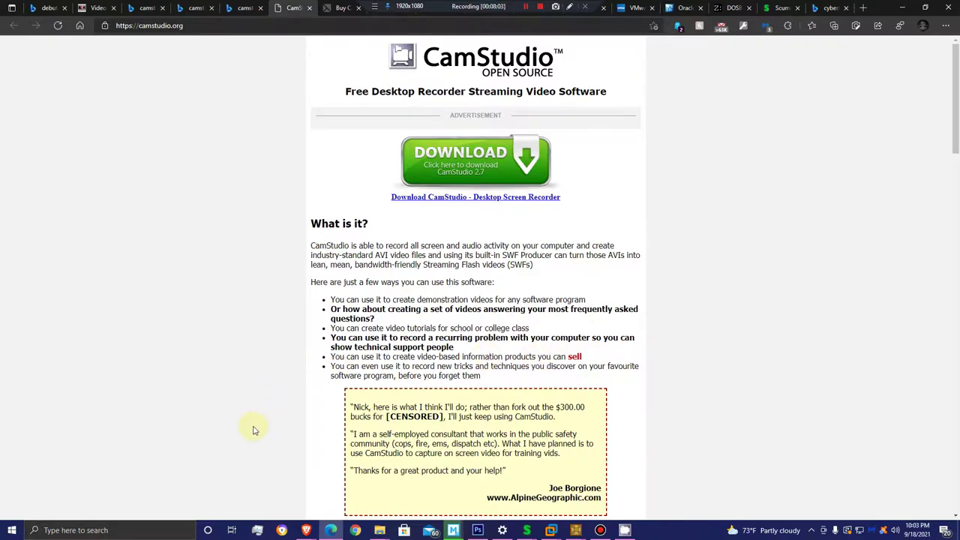
{"action": "left_click", "coordinate": [902, 7]}
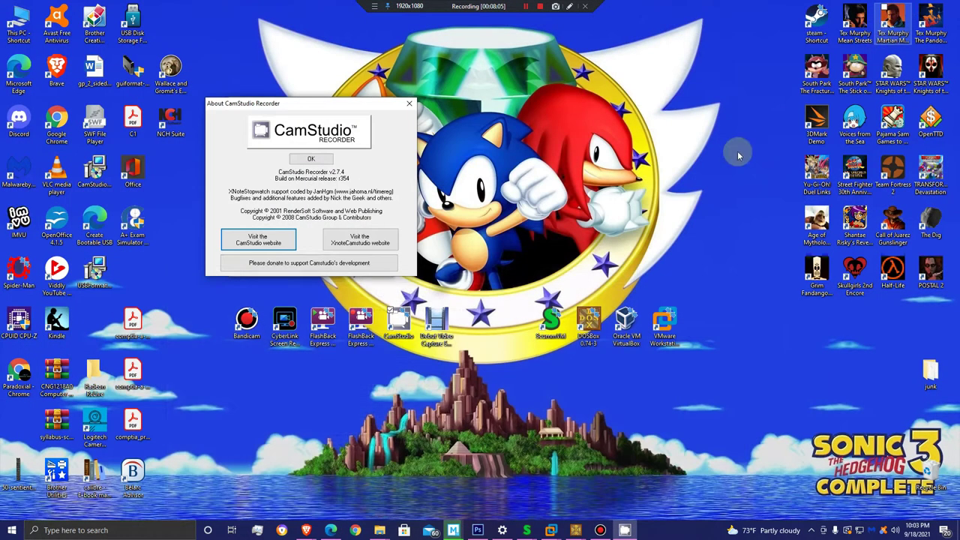
Close the About dialog, open CamStudio's Video Options beside the main window, and view the available compressors.
{"action": "left_click", "coordinate": [328, 159]}
{"action": "left_click", "coordinate": [284, 115]}
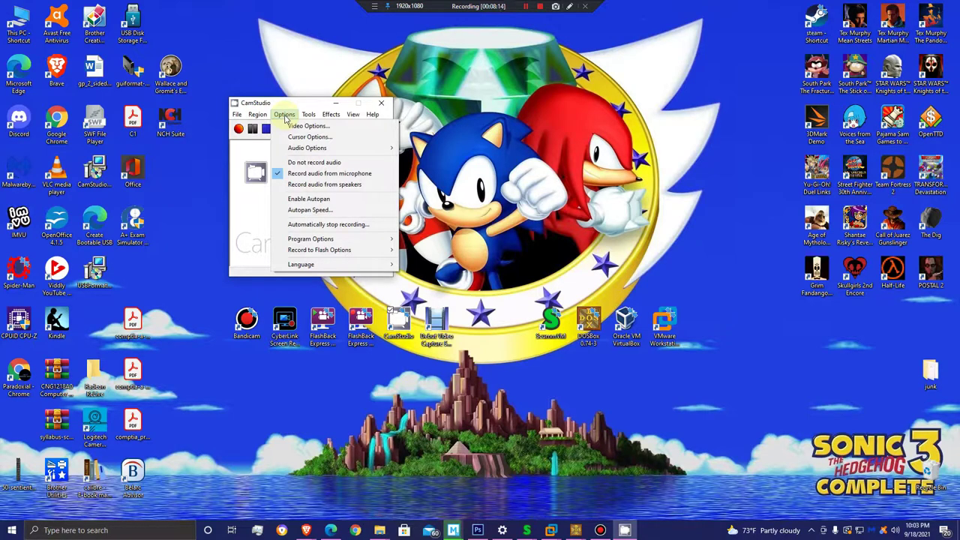
{"action": "left_click", "coordinate": [292, 126]}
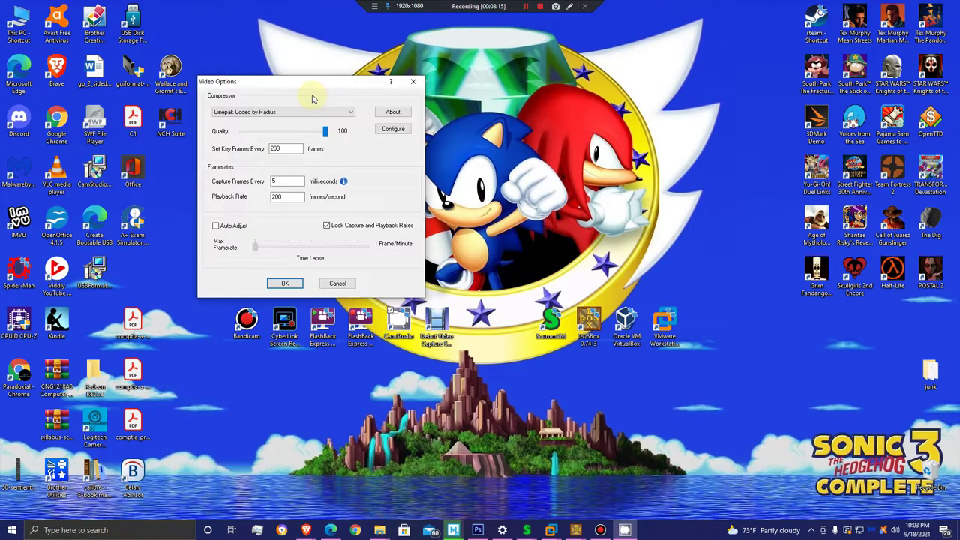
{"action": "left_click_drag", "start_coordinate": [315, 85], "coordinate": [511, 99]}
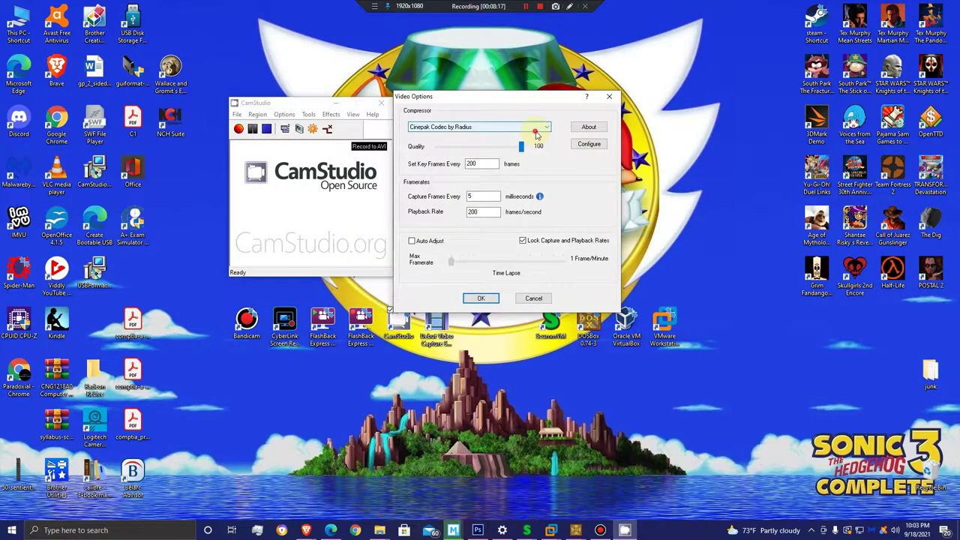
{"action": "left_click", "coordinate": [535, 128]}
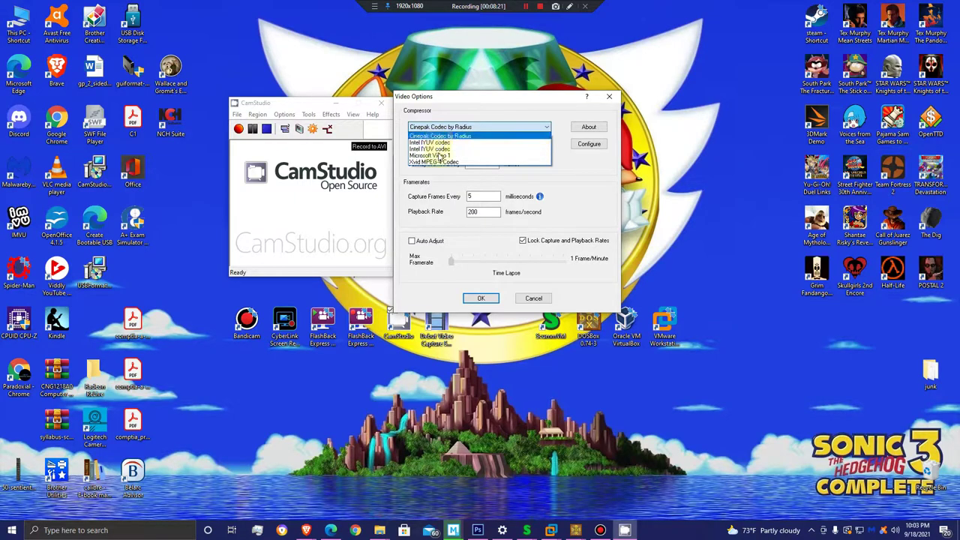
{"action": "left_click", "coordinate": [599, 206]}
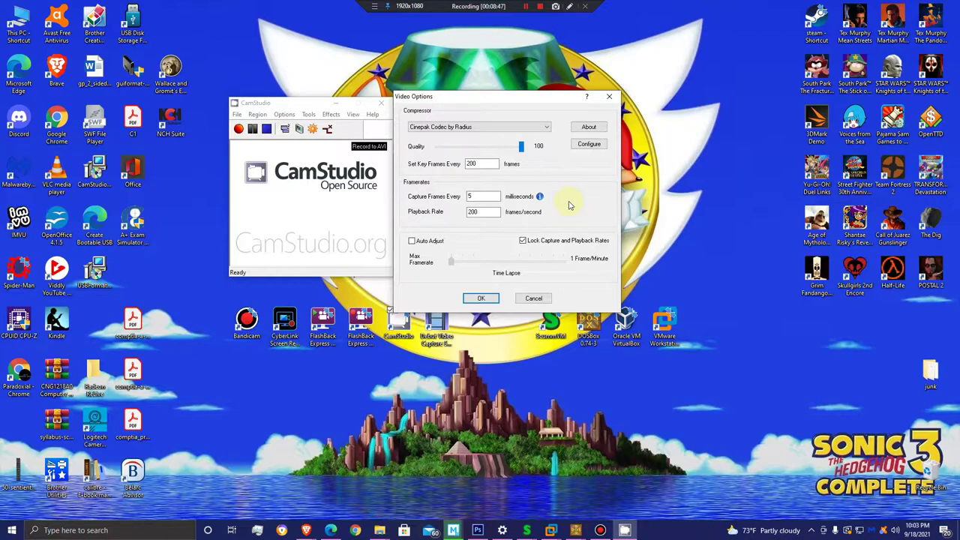
Review the compressor choices again, including Xvid MPEG-4 Codec, and close Video Options without changing anything.
{"action": "left_click", "coordinate": [545, 127]}
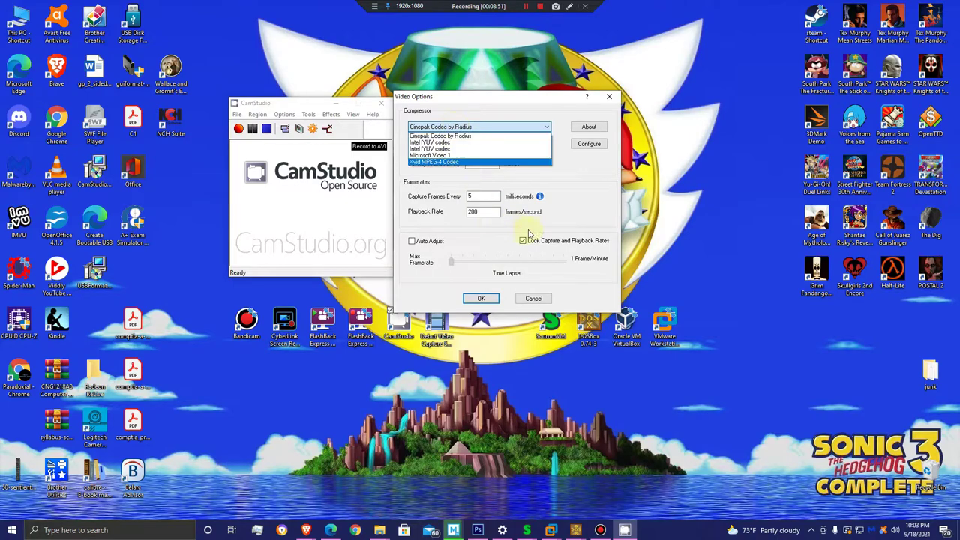
{"action": "left_click", "coordinate": [569, 190]}
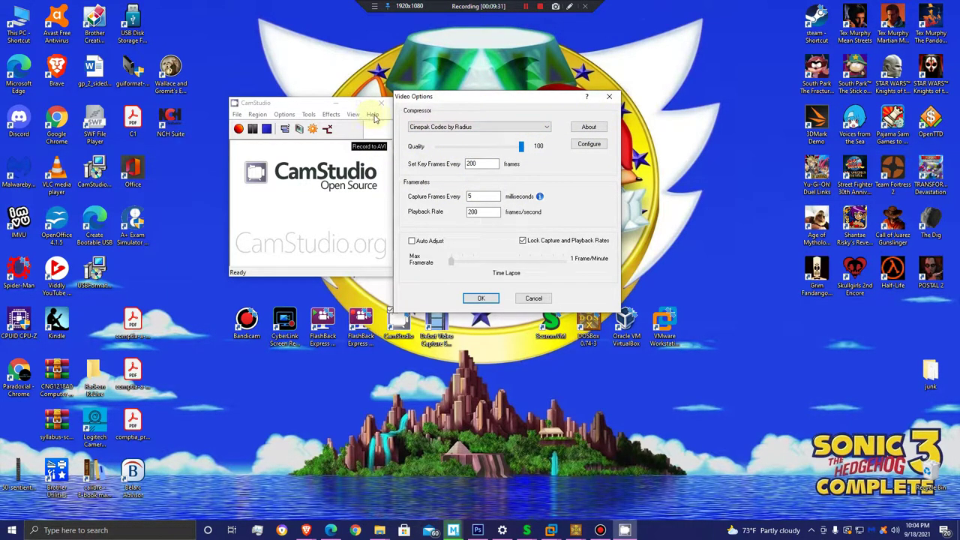
{"action": "mouse_move", "coordinate": [475, 100]}
{"action": "left_mouse_down"}
{"action": "mouse_move", "coordinate": [480, 76]}
{"action": "mouse_move", "coordinate": [482, 85]}
{"action": "left_mouse_up"}
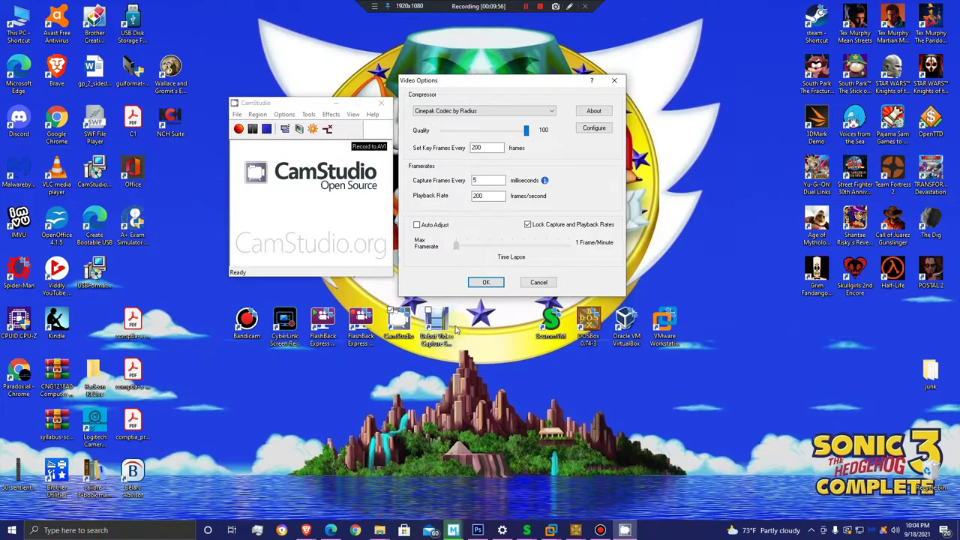
{"action": "left_click", "coordinate": [615, 81]}
Look over CamStudio's cursor, audio, autopan and program options without changing any of them.
{"action": "left_click", "coordinate": [285, 114]}
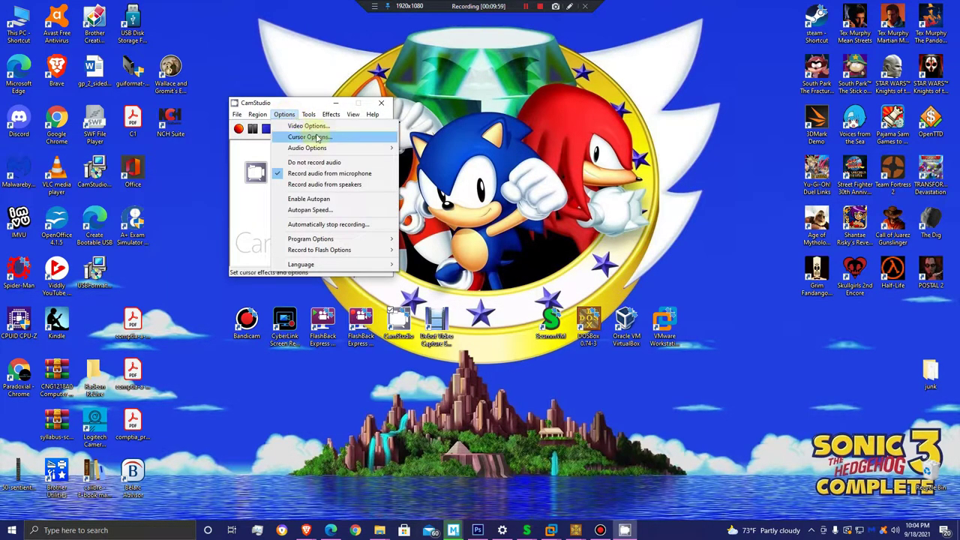
{"action": "mouse_move", "coordinate": [315, 148]}
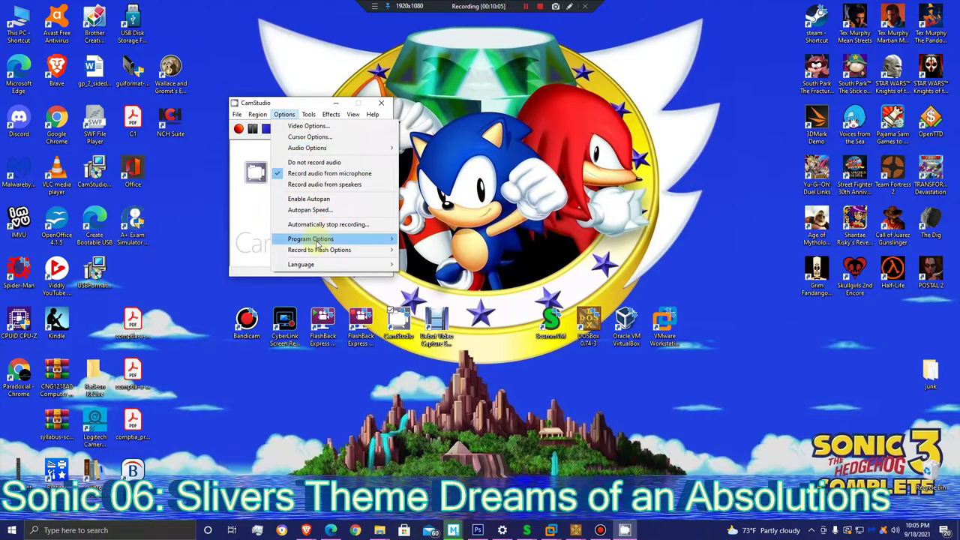
{"action": "key", "text": "Escape"}
{"action": "left_click", "coordinate": [508, 160]}
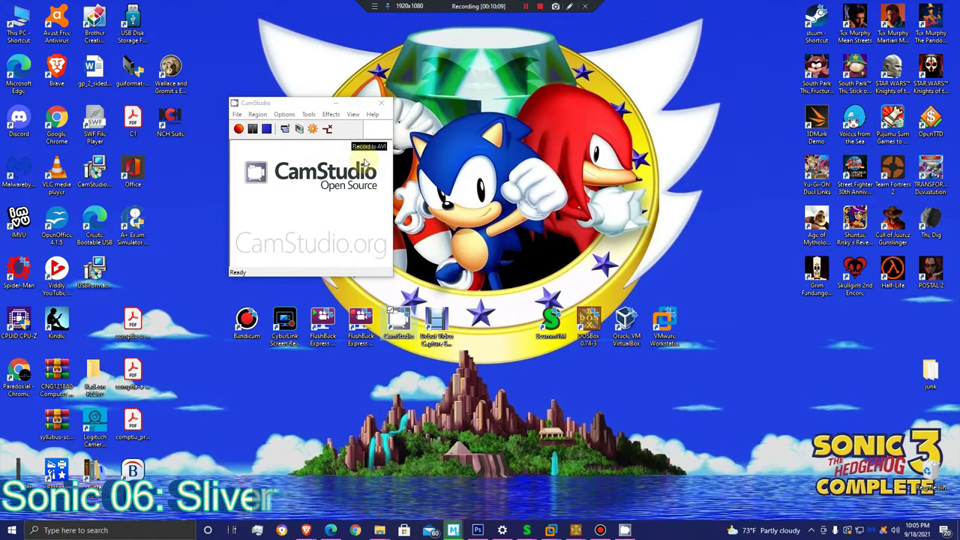
Set CamStudio's fixed capture region to 523 by 354 by marking out an area over the desktop wallpaper.
{"action": "left_click", "coordinate": [263, 117]}
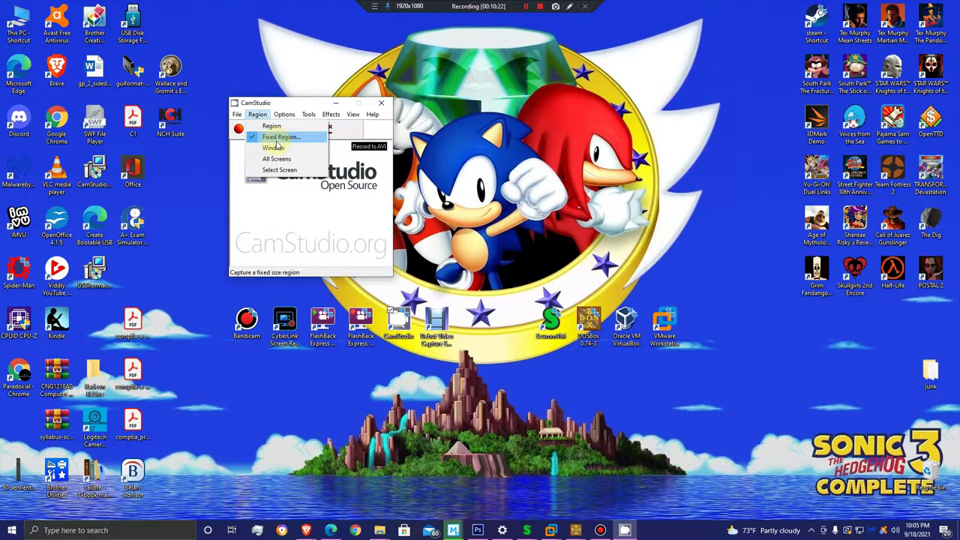
{"action": "left_click", "coordinate": [279, 136]}
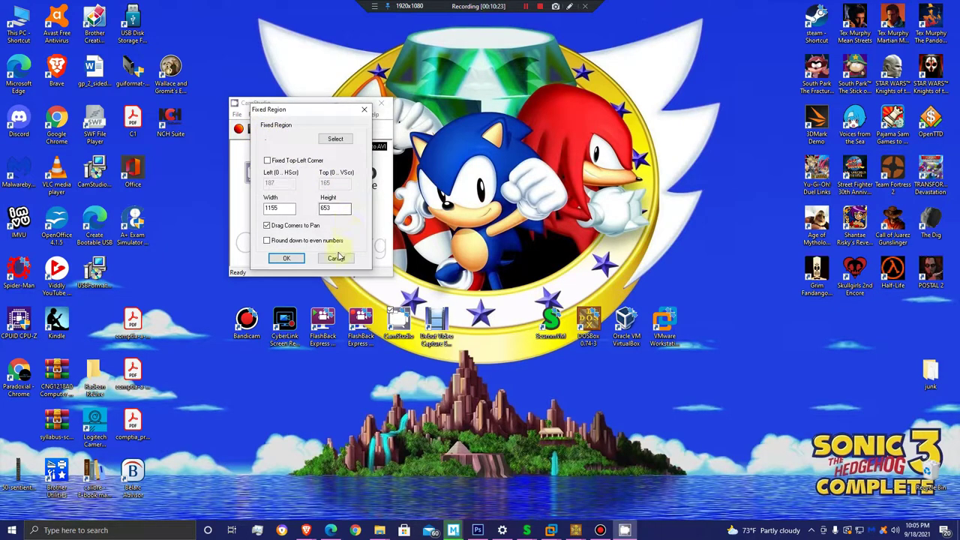
{"action": "left_click", "coordinate": [336, 140]}
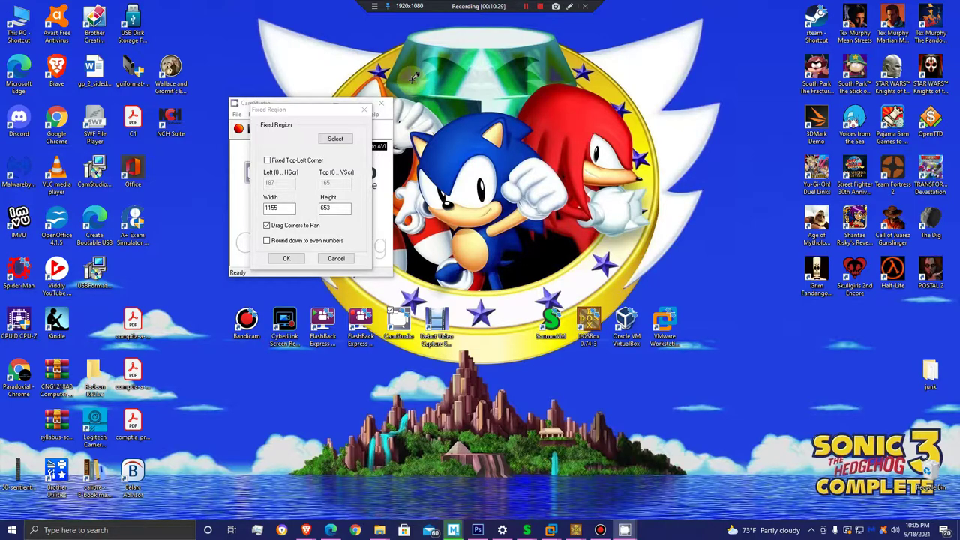
{"action": "left_click_drag", "start_coordinate": [546, 194], "coordinate": [673, 256]}
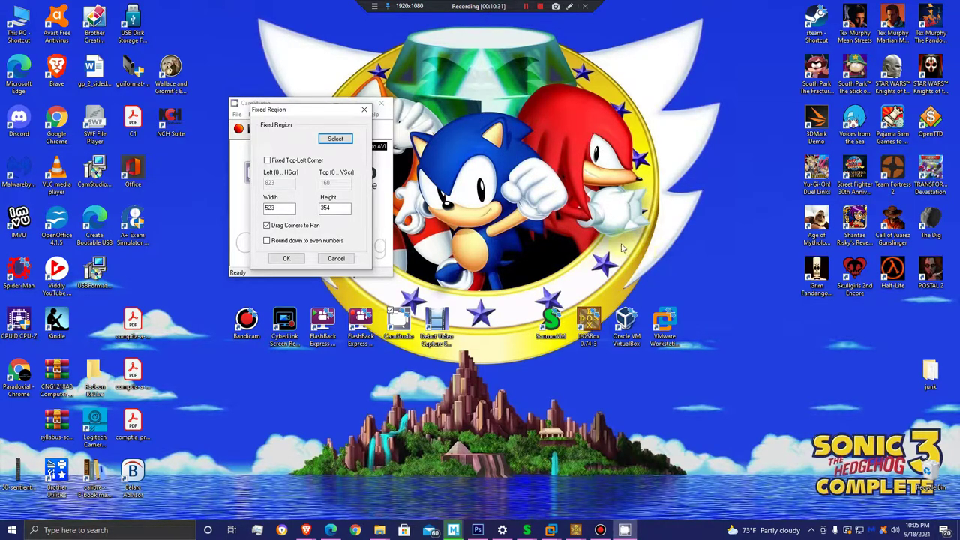
{"action": "left_click", "coordinate": [286, 258]}
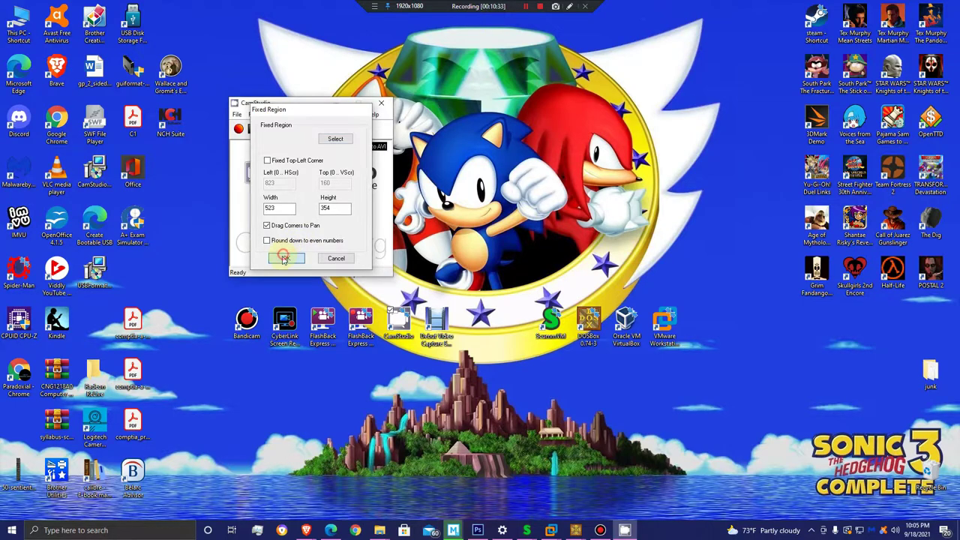
Record a short test clip of the fixed region over the wallpaper characters, and stop the recording.
{"action": "left_click", "coordinate": [240, 129]}
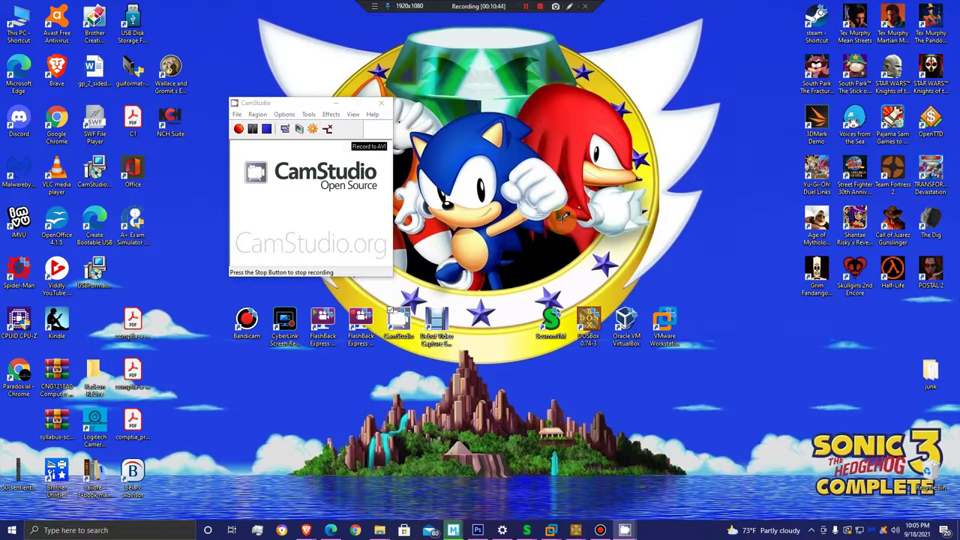
{"action": "left_click", "coordinate": [539, 169]}
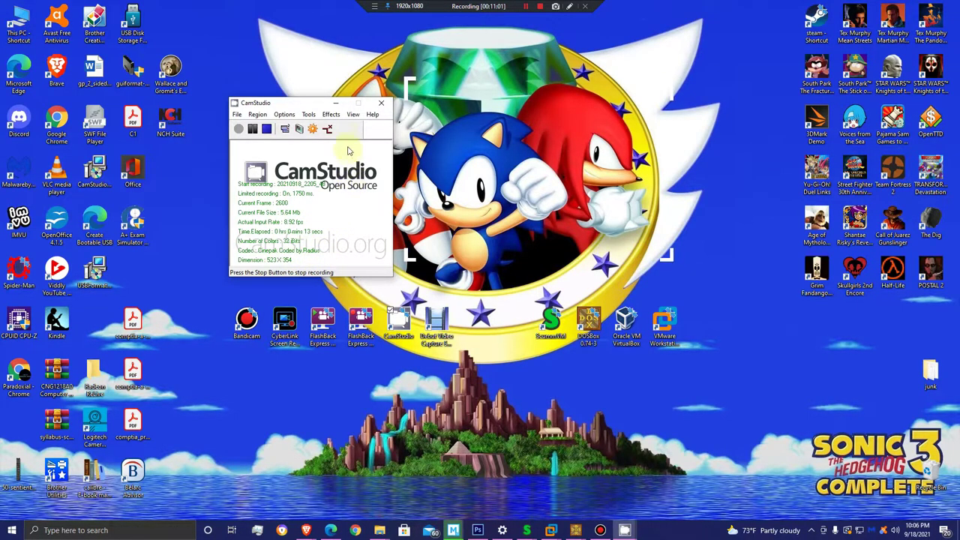
{"action": "left_click", "coordinate": [266, 129]}
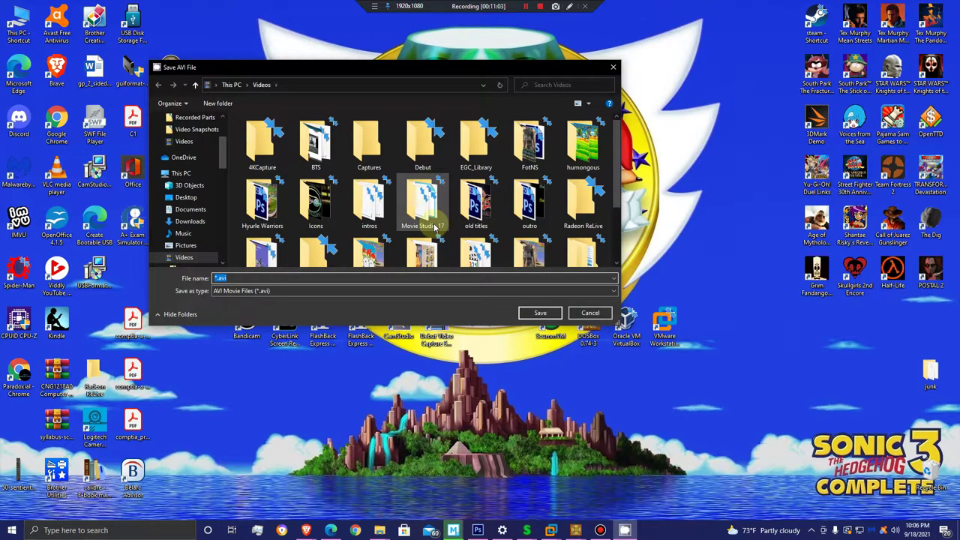
Play the existing test camstudio video from the Videos folder in MPC-HC with the sound muted, and close the player.
{"action": "scroll", "coordinate": [435, 228], "scroll_direction": "down", "scroll_amount": 3}
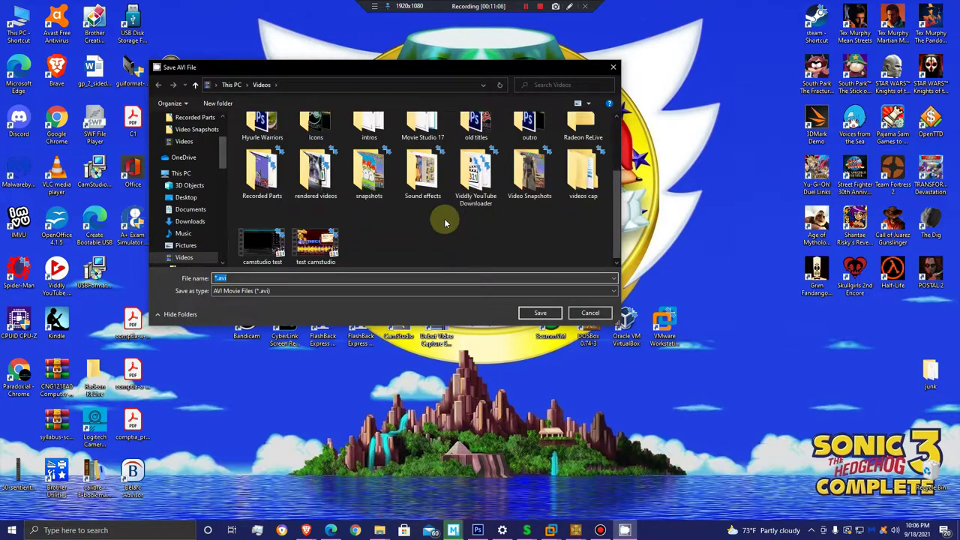
{"action": "left_click", "coordinate": [307, 242]}
{"action": "right_click", "coordinate": [308, 243]}
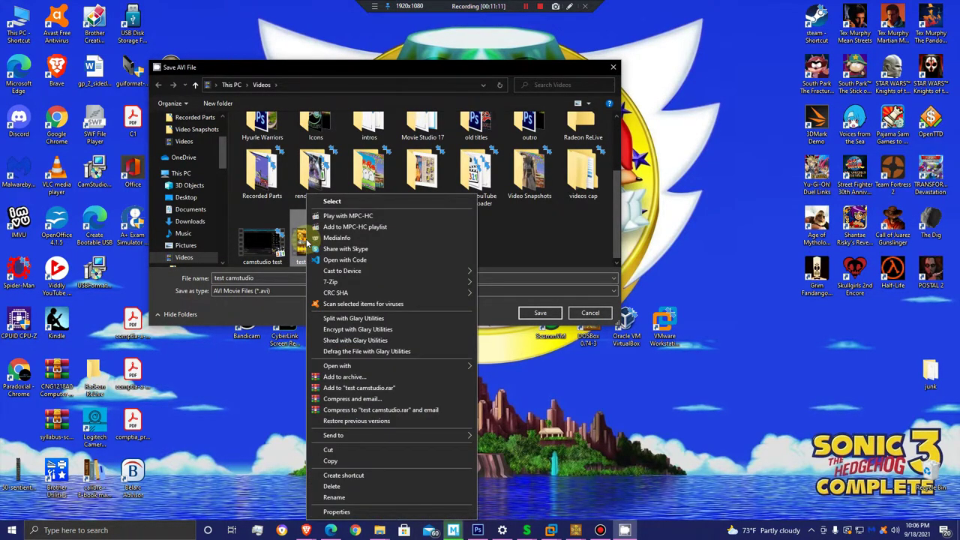
{"action": "left_click", "coordinate": [373, 217]}
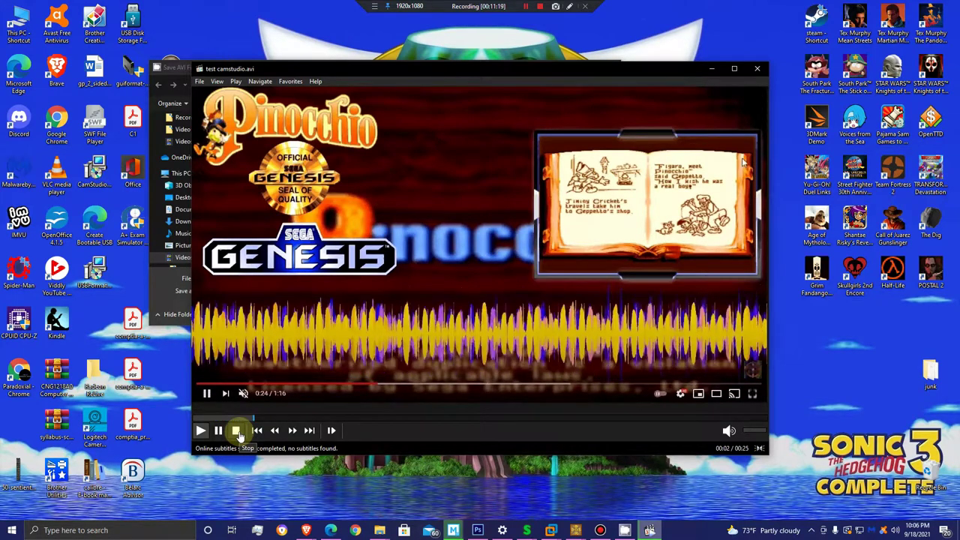
{"action": "left_click", "coordinate": [726, 433]}
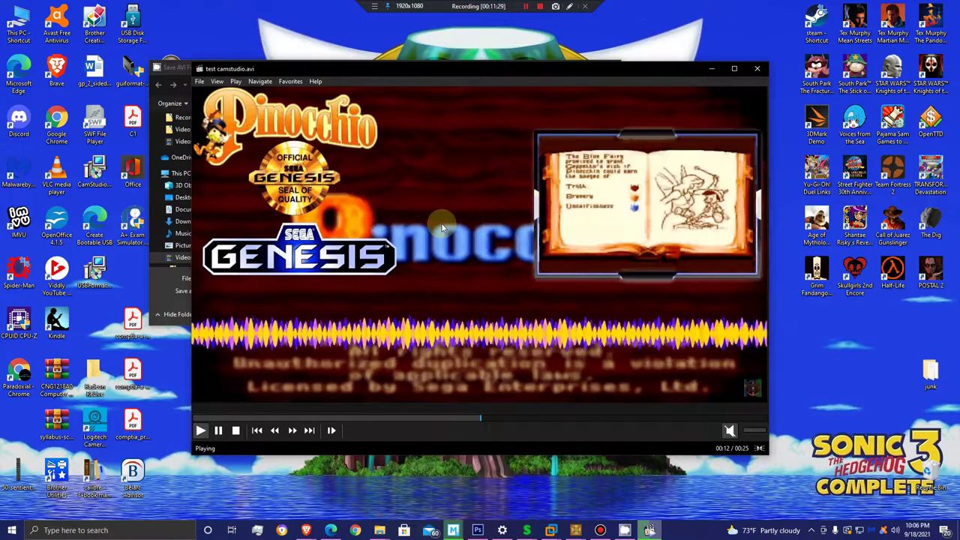
{"action": "left_click", "coordinate": [234, 430]}
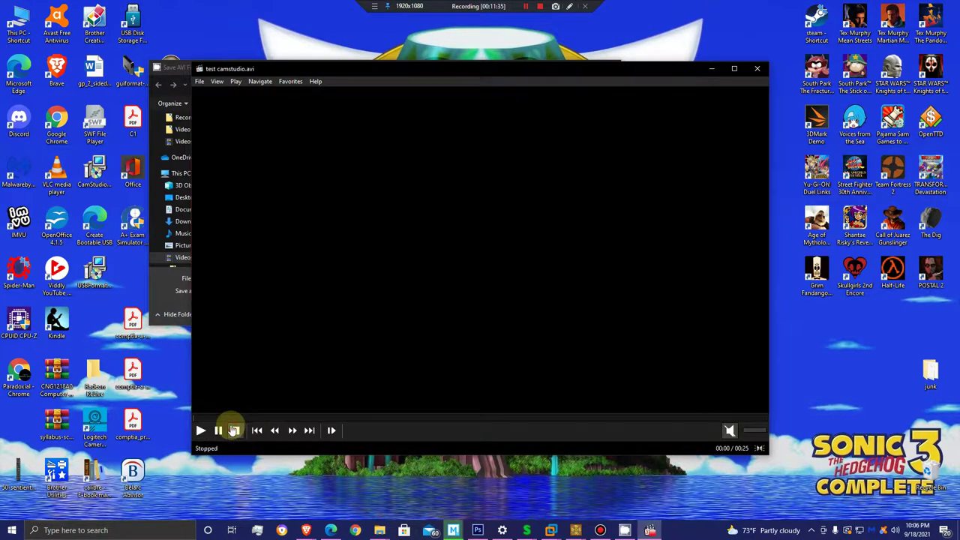
{"action": "left_click", "coordinate": [758, 69]}
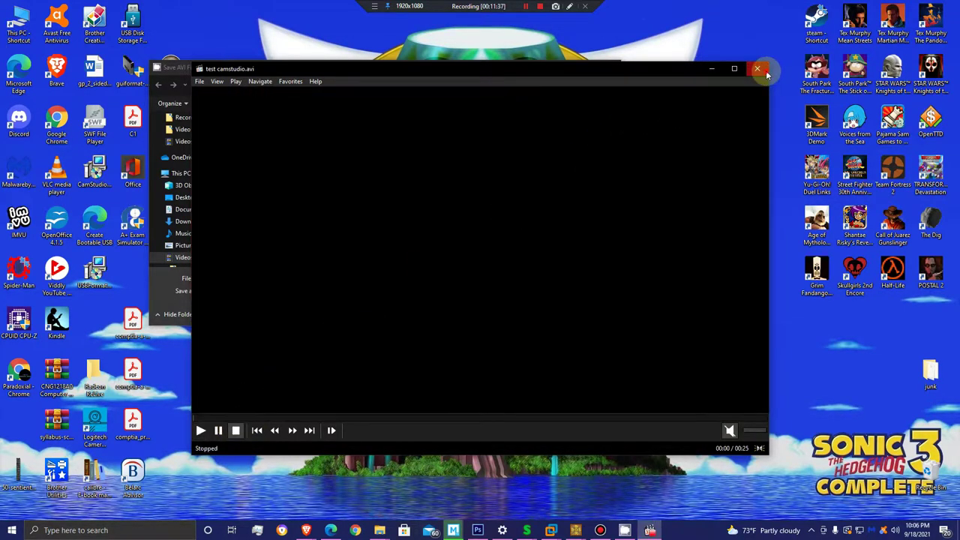
Check the test camstudio file's size, frame dimensions, bitrate and frame rate in its properties.
{"action": "right_click", "coordinate": [311, 240]}
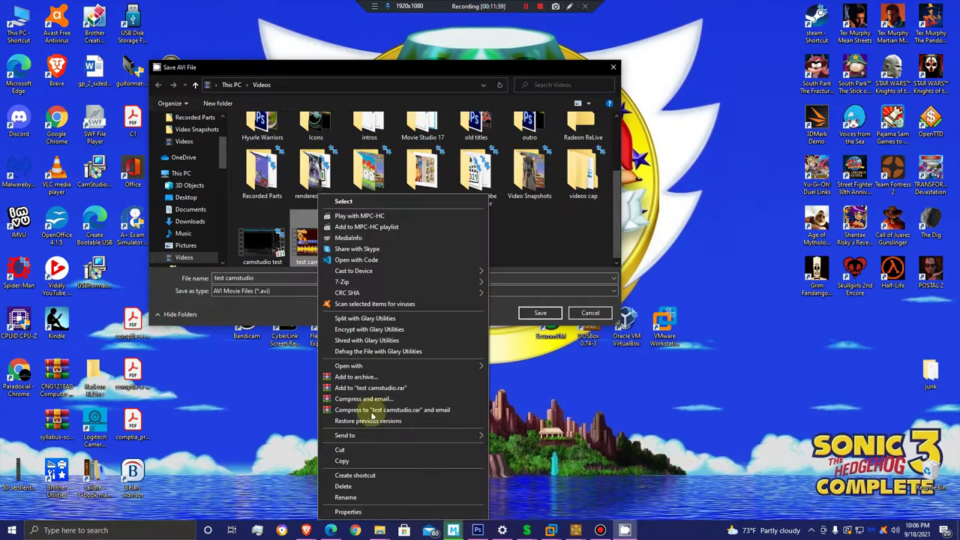
{"action": "left_click", "coordinate": [353, 515]}
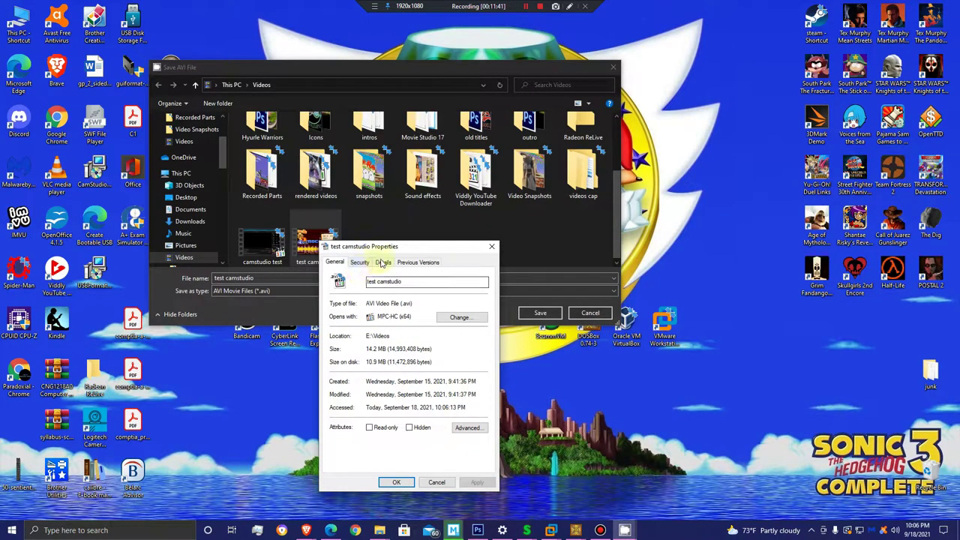
{"action": "left_click", "coordinate": [382, 262]}
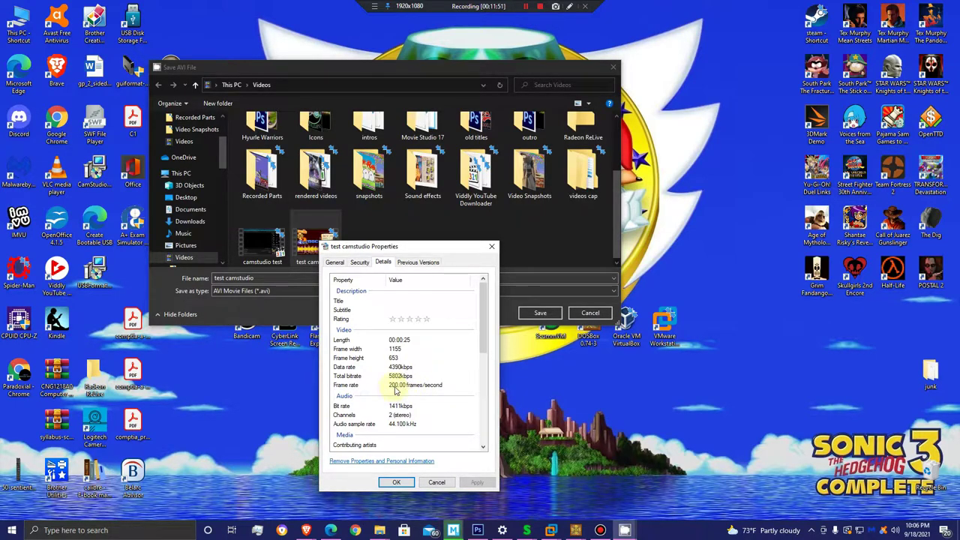
{"action": "left_click", "coordinate": [491, 246]}
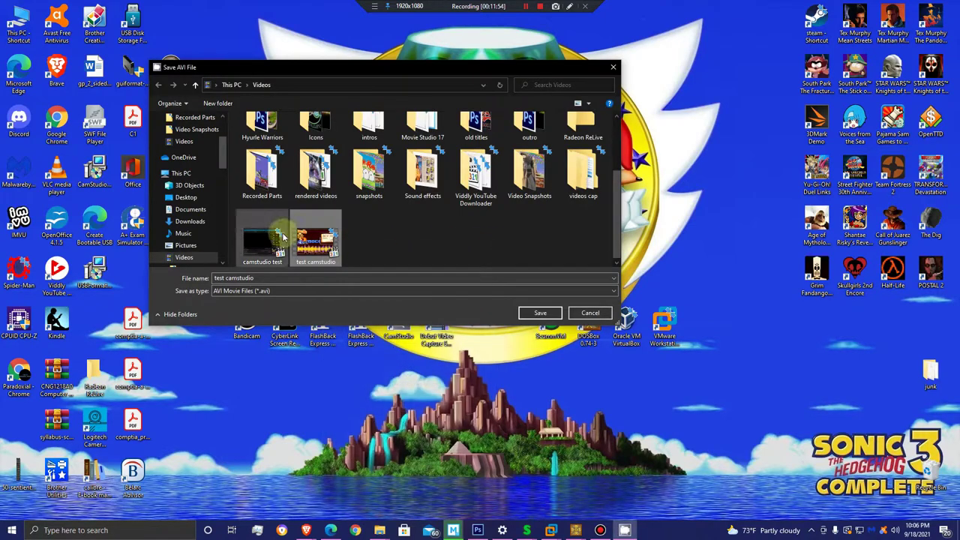
Cancel saving the new AVI recording and close CamStudio.
{"action": "left_click", "coordinate": [589, 314]}
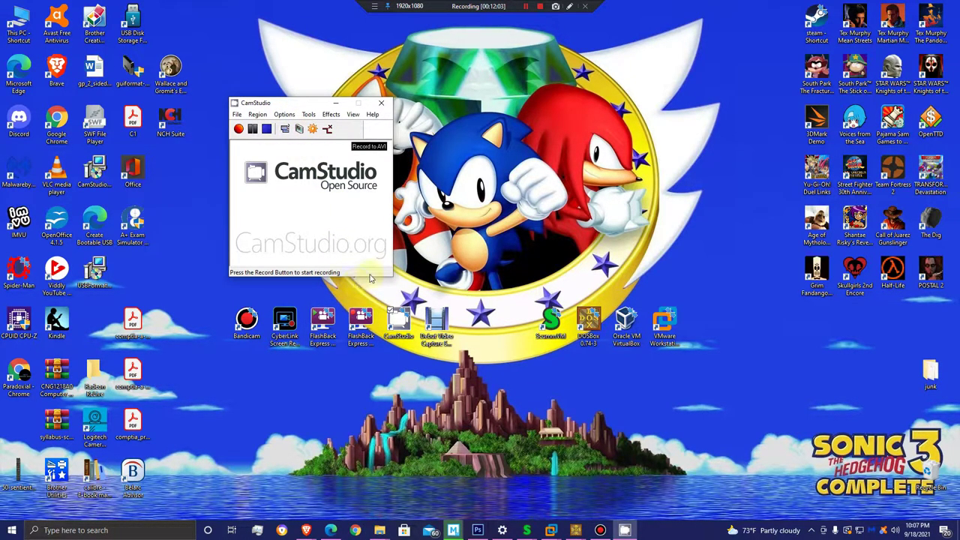
{"action": "left_click", "coordinate": [381, 103]}
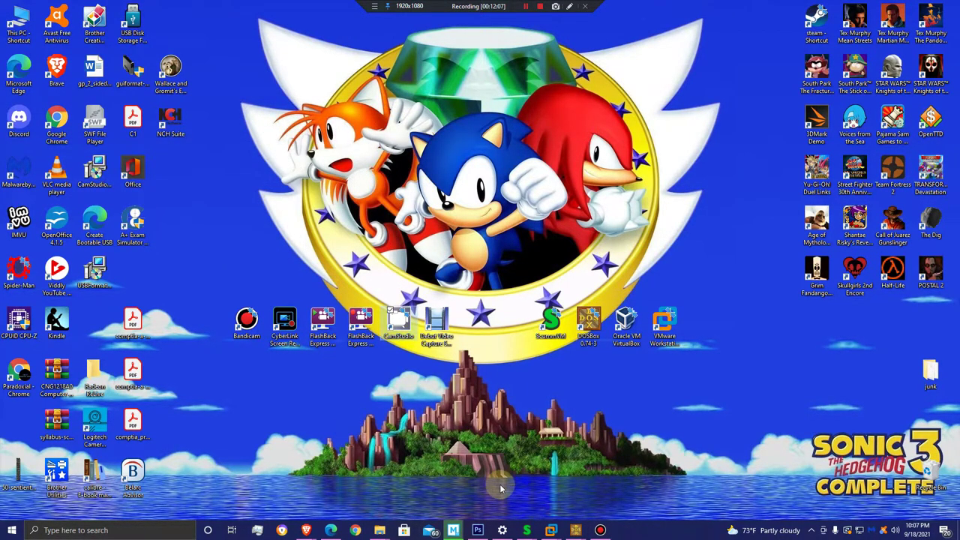
Switch to the Edge browser and show TechSmith's Camtasia 2021 store page in a maximized window.
{"action": "left_click", "coordinate": [331, 531]}
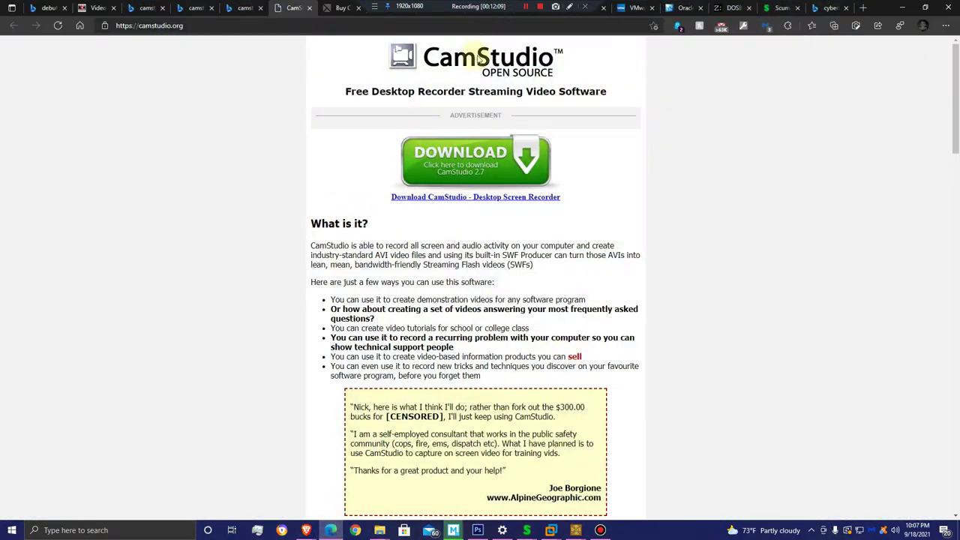
{"action": "left_click_drag", "start_coordinate": [876, 13], "coordinate": [793, 75]}
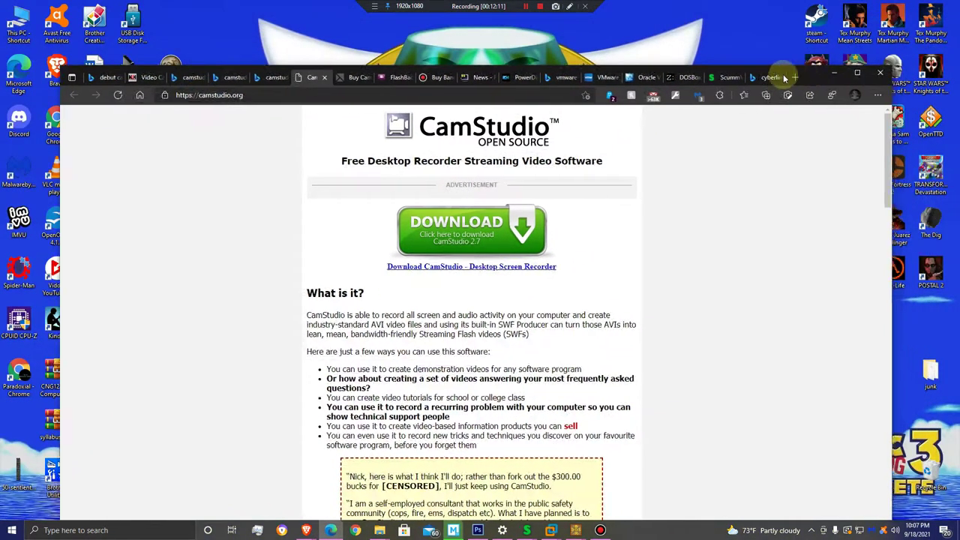
{"action": "left_click", "coordinate": [349, 79]}
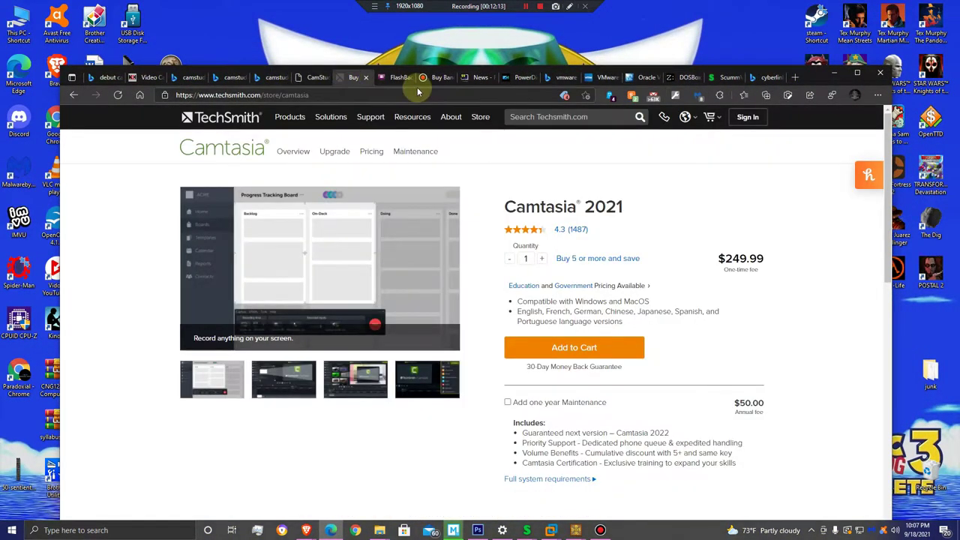
{"action": "left_click", "coordinate": [859, 73]}
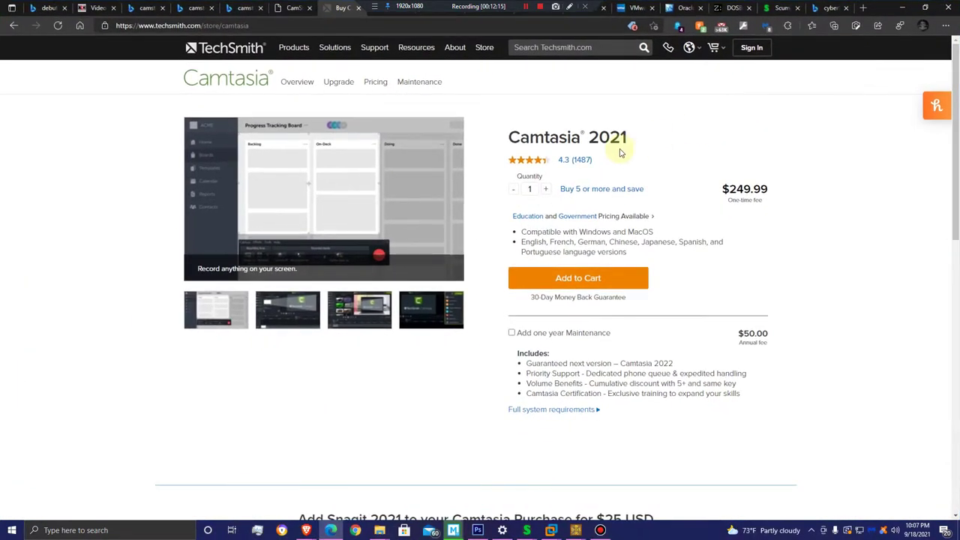
Look through Camtasia's overview page and its full list of recording and editing features.
{"action": "left_click", "coordinate": [298, 82]}
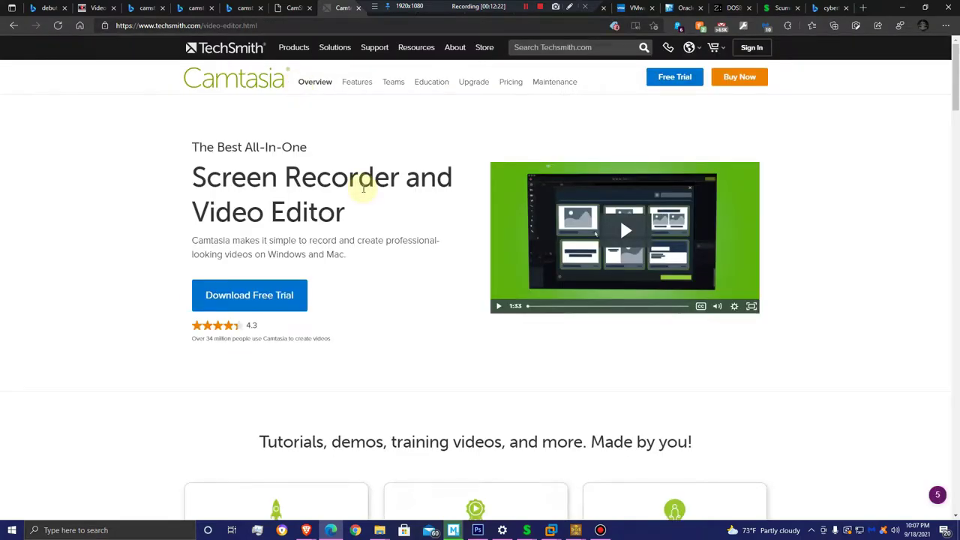
{"action": "scroll", "coordinate": [363, 189], "scroll_direction": "down", "scroll_amount": 1}
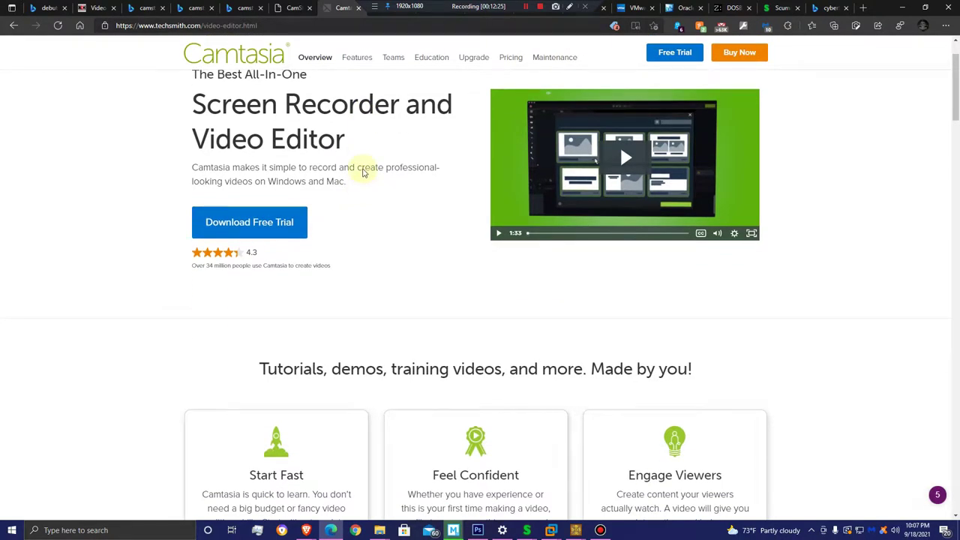
{"action": "scroll", "coordinate": [300, 141], "scroll_direction": "up", "scroll_amount": 1}
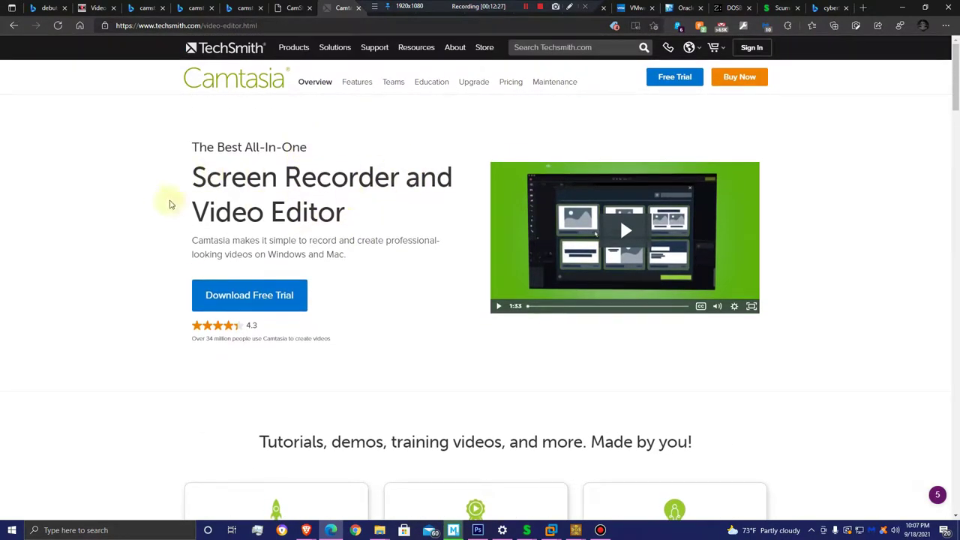
{"action": "left_click", "coordinate": [359, 81]}
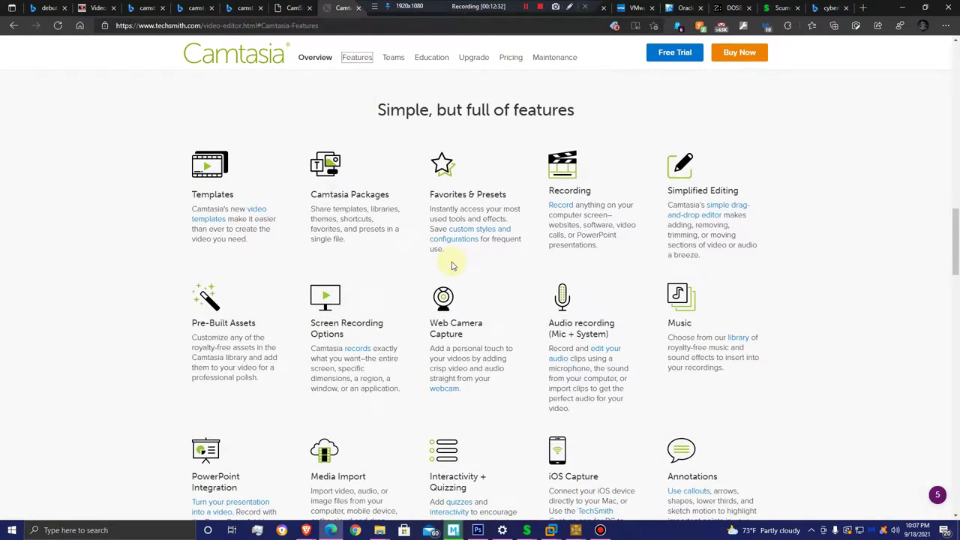
{"action": "scroll", "coordinate": [452, 266], "scroll_direction": "down", "scroll_amount": 4}
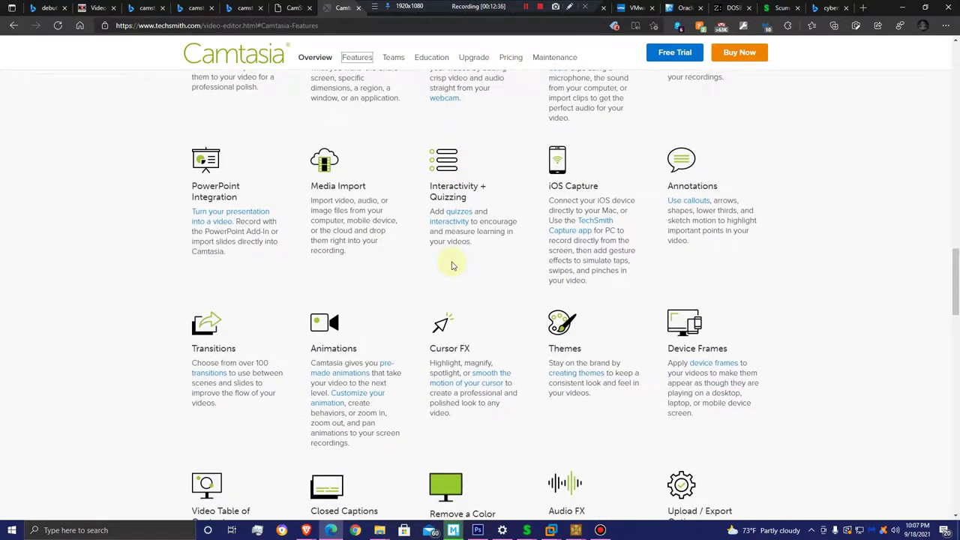
{"action": "scroll", "coordinate": [452, 266], "scroll_direction": "down", "scroll_amount": 4}
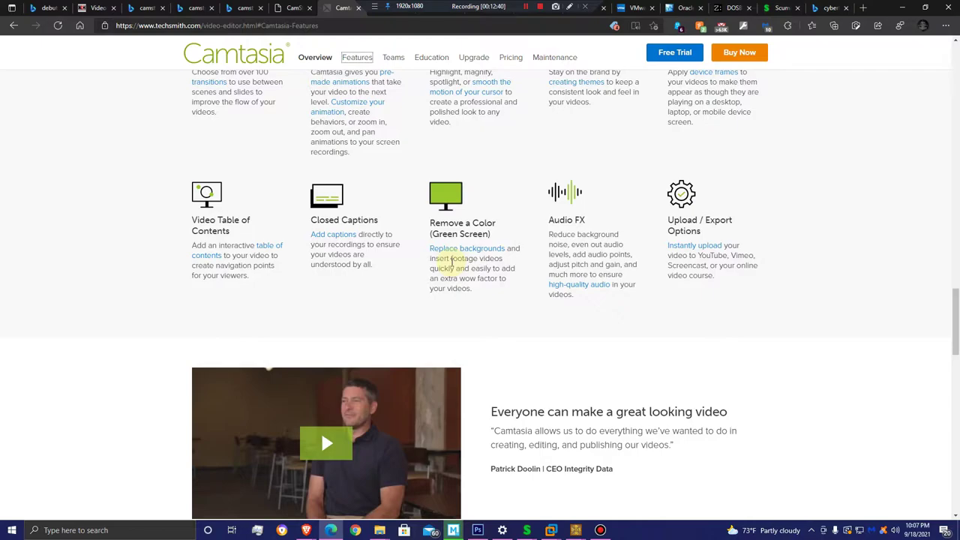
Return to the Camtasia 2021 purchase page, dismiss the coupon tip, and view the product preview images.
{"action": "left_click", "coordinate": [750, 54]}
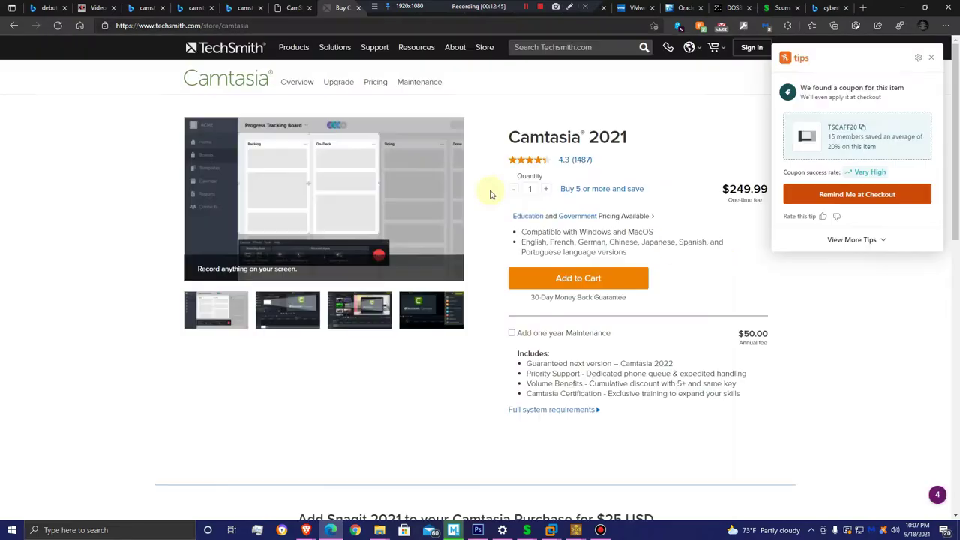
{"action": "left_click", "coordinate": [932, 59]}
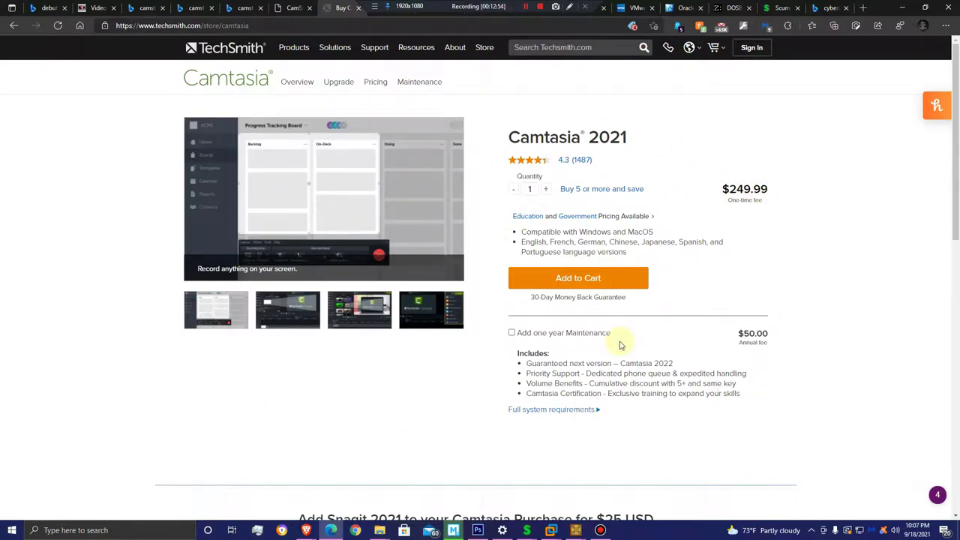
{"action": "left_click", "coordinate": [372, 319]}
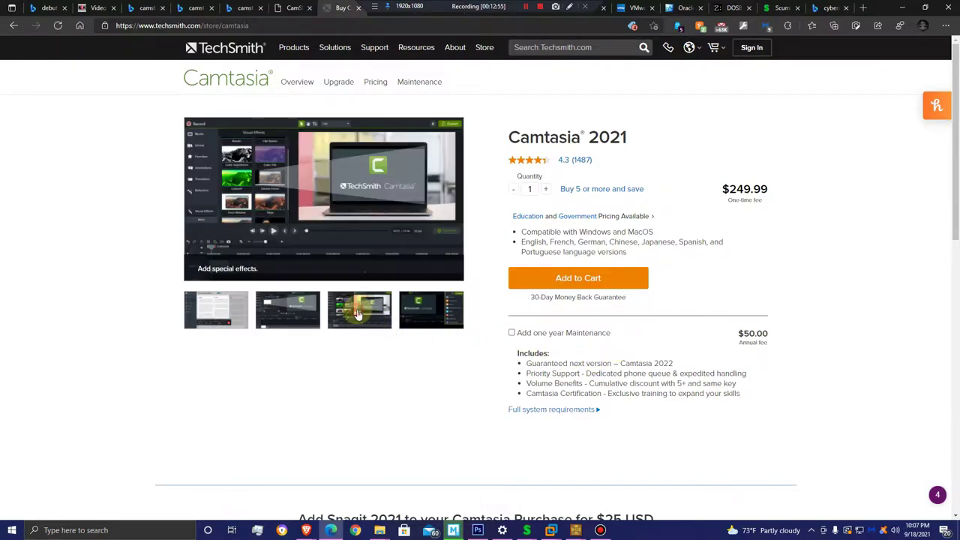
{"action": "left_click", "coordinate": [423, 327]}
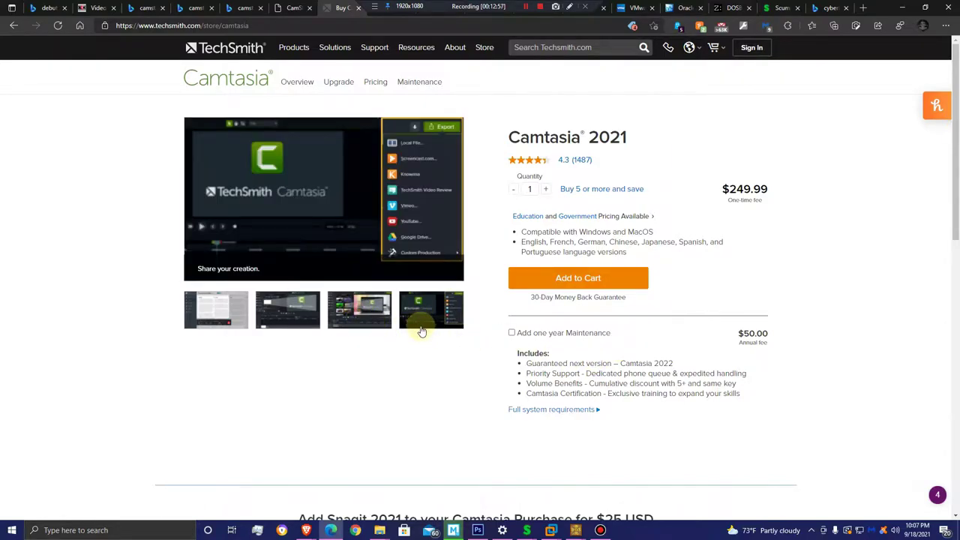
{"action": "left_click", "coordinate": [349, 315]}
{"action": "left_click", "coordinate": [306, 315]}
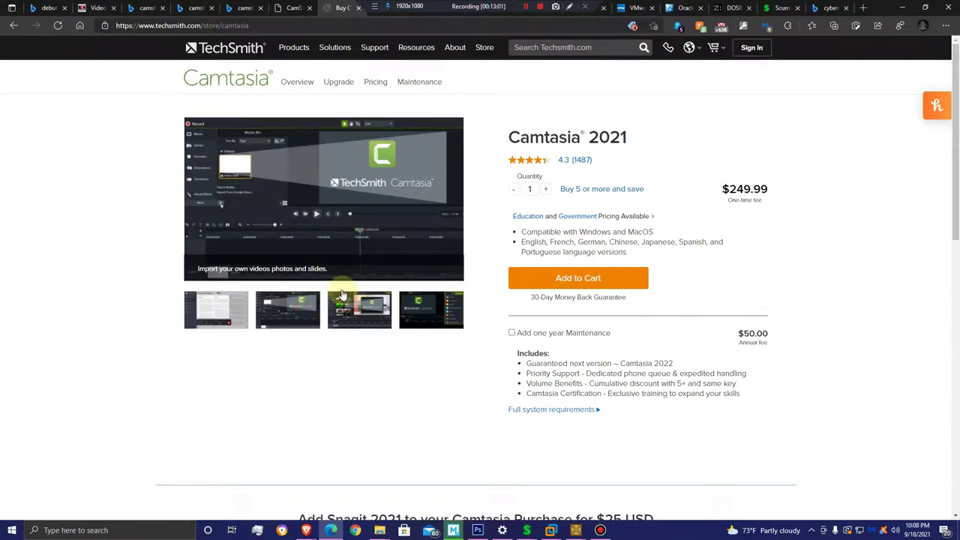
Revisit the CamStudio website for comparison and return to the Camtasia 2021 purchase page.
{"action": "mouse_move", "coordinate": [315, 48]}
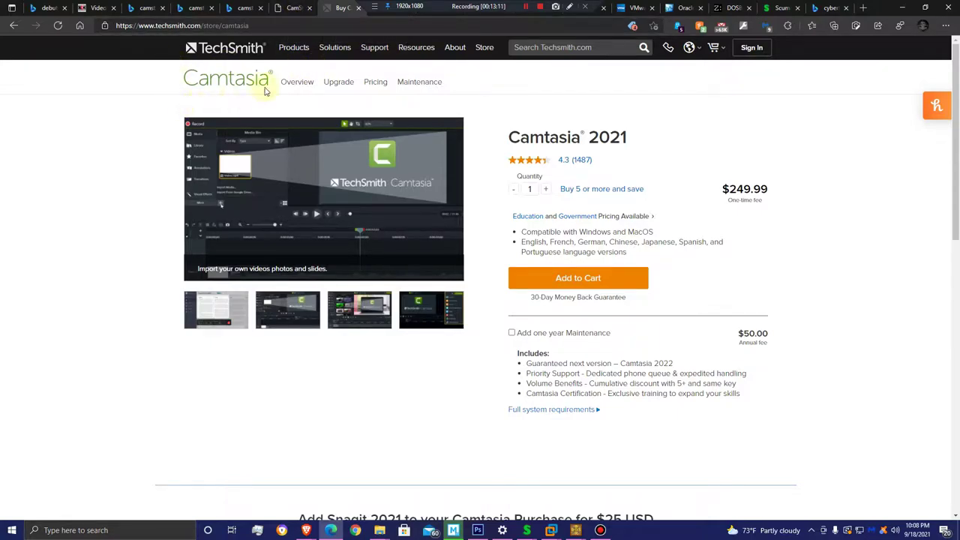
{"action": "left_click", "coordinate": [286, 7]}
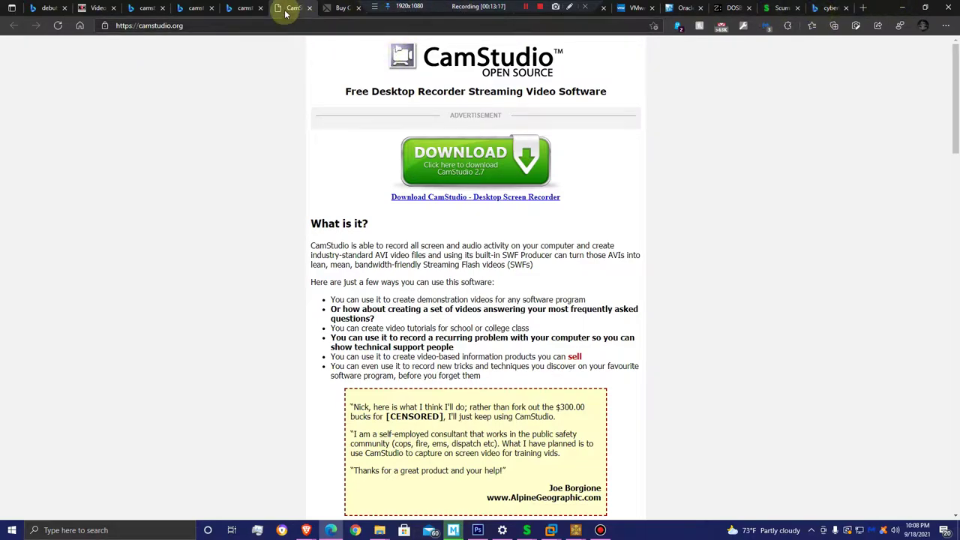
{"action": "left_click", "coordinate": [334, 8]}
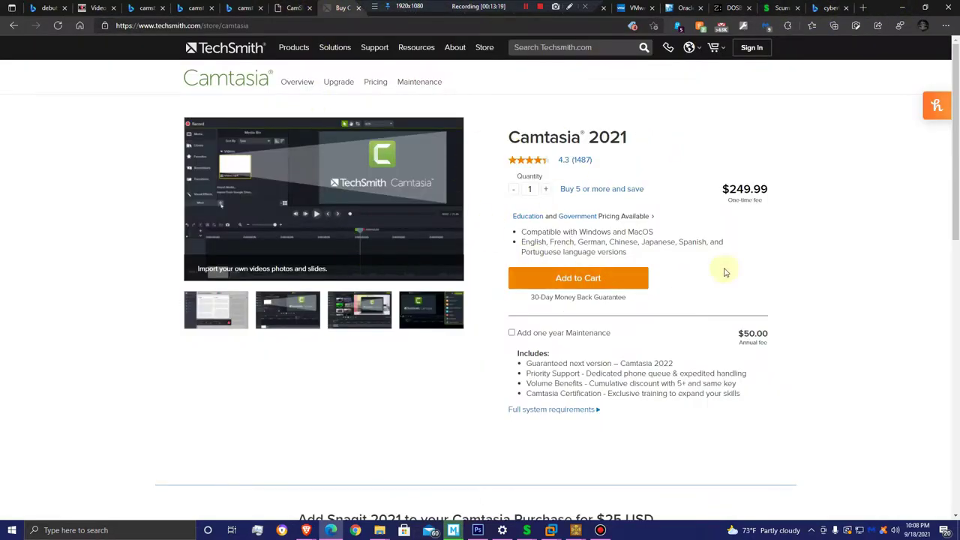
Shrink the browser window, show the FlashBack Express website, and dismiss its 10-day free trial offer.
{"action": "left_click_drag", "start_coordinate": [886, 11], "coordinate": [839, 51]}
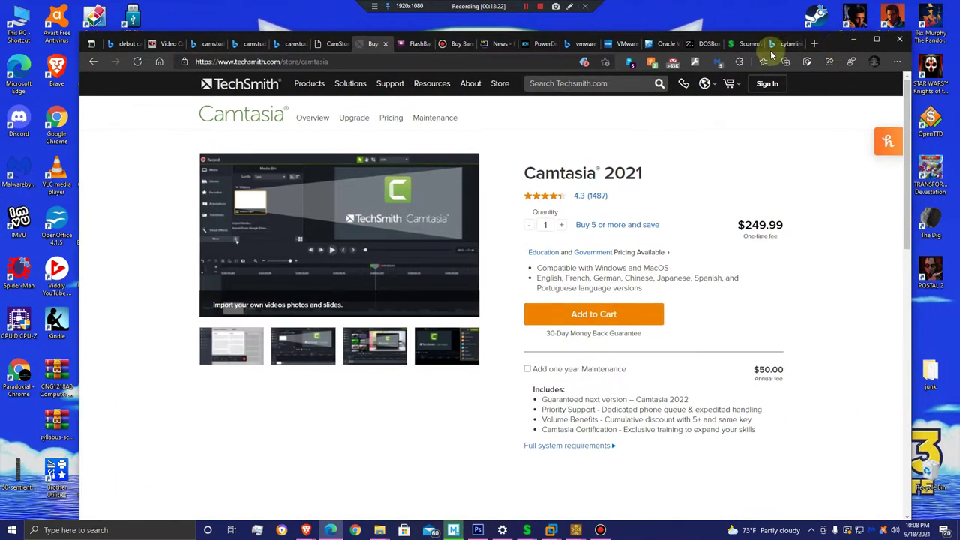
{"action": "left_click", "coordinate": [415, 45]}
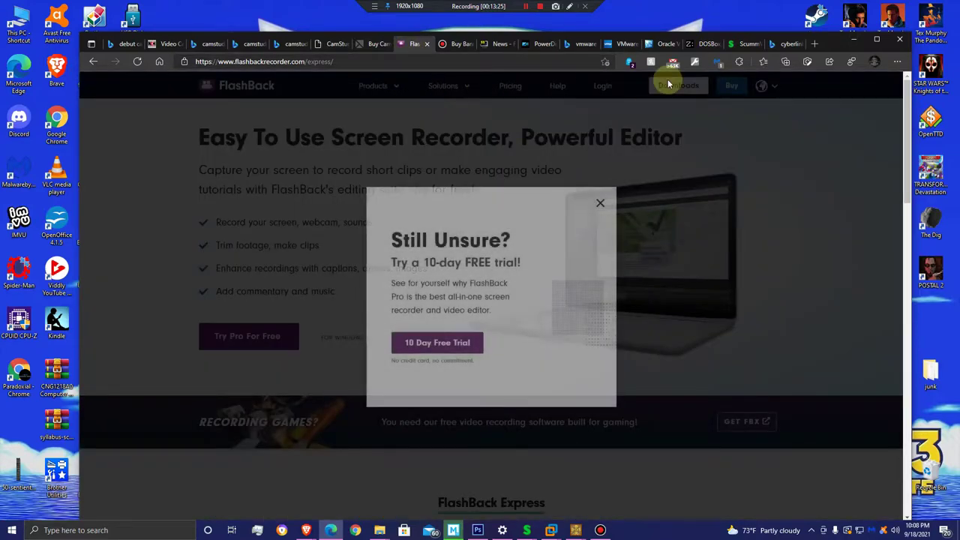
{"action": "left_click", "coordinate": [600, 202]}
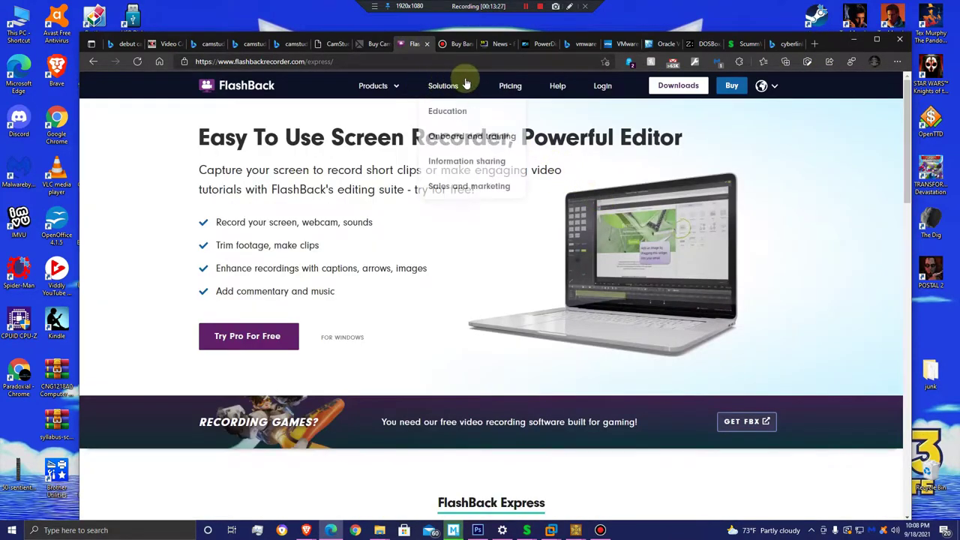
{"action": "mouse_move", "coordinate": [390, 87]}
{"action": "left_click", "coordinate": [394, 148]}
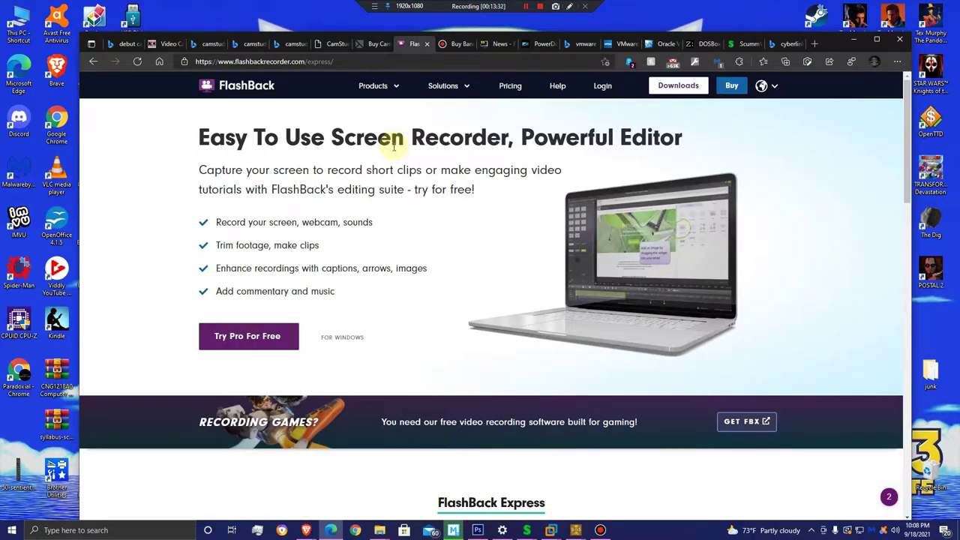
Look through FlashBack Express's features and its comparison with FlashBack Pro in a maximized window.
{"action": "scroll", "coordinate": [390, 229], "scroll_direction": "down", "scroll_amount": 3}
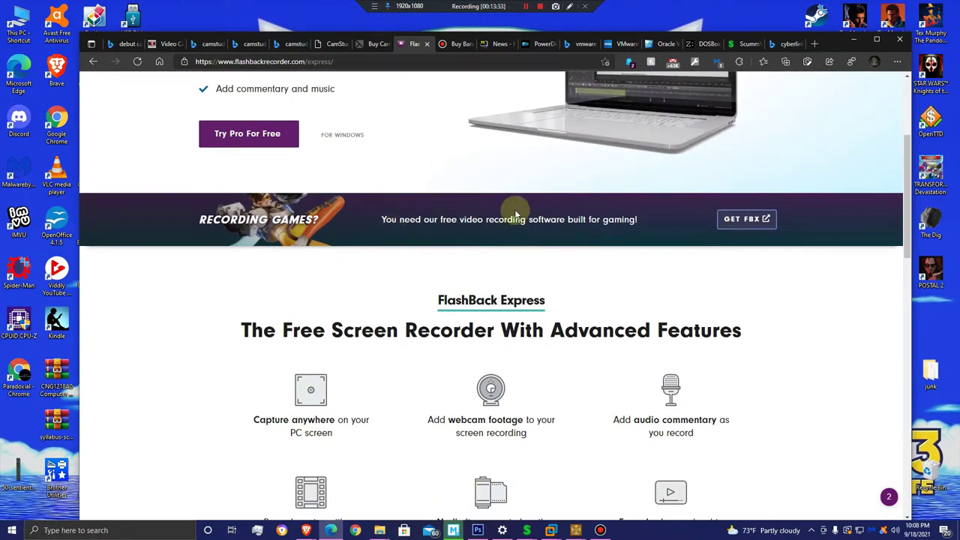
{"action": "left_click", "coordinate": [877, 39]}
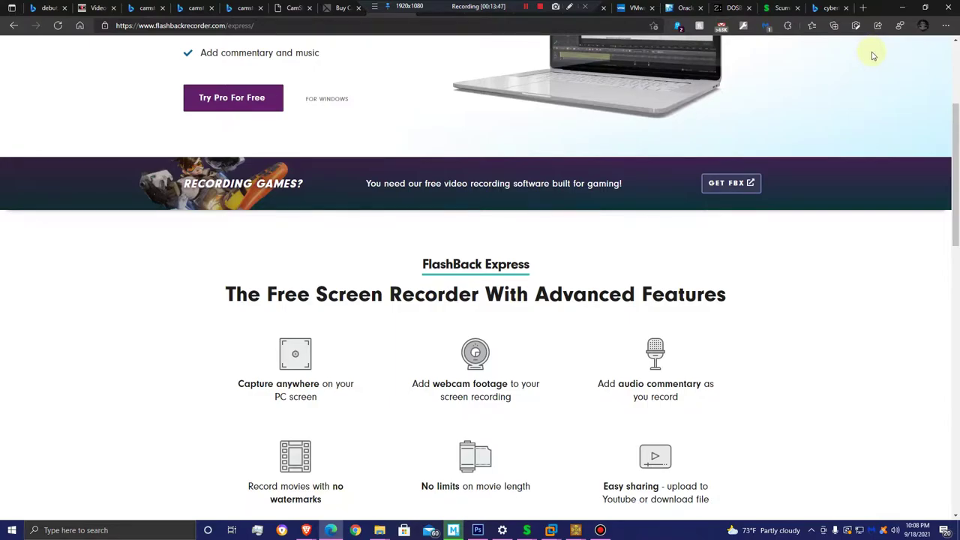
{"action": "scroll", "coordinate": [693, 263], "scroll_direction": "down", "scroll_amount": 10}
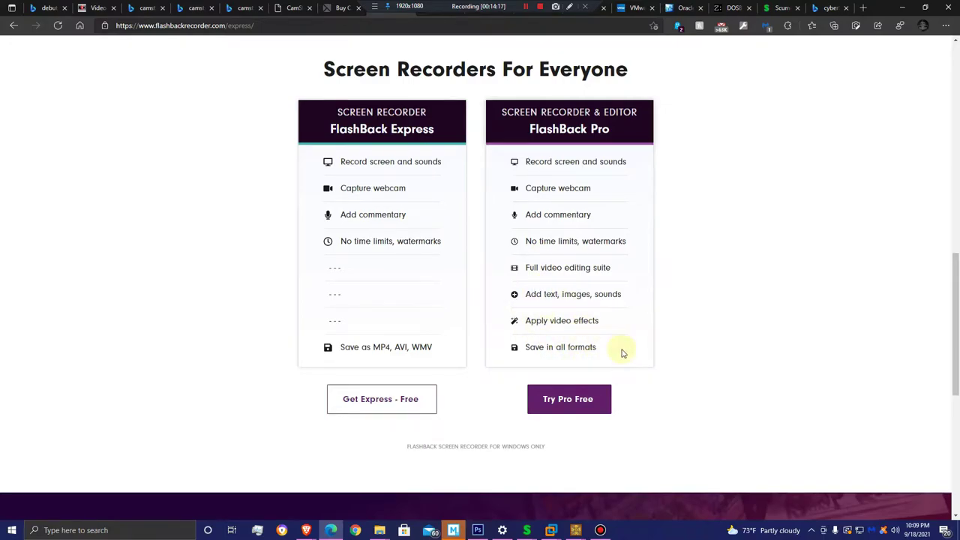
{"action": "scroll", "coordinate": [621, 353], "scroll_direction": "up", "scroll_amount": 10}
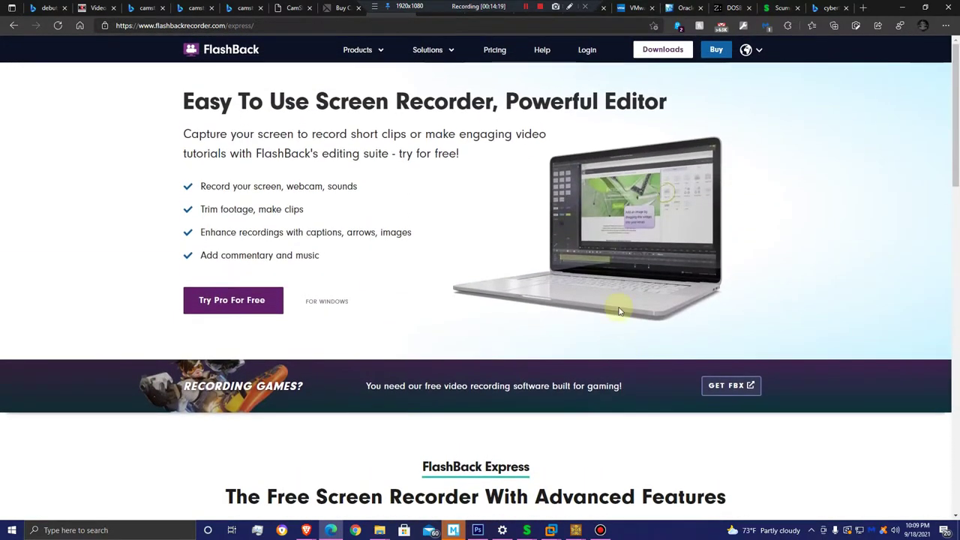
View the FlashBack Pro license prices in the store, return to the product page, and minimize the browser.
{"action": "left_click", "coordinate": [714, 52]}
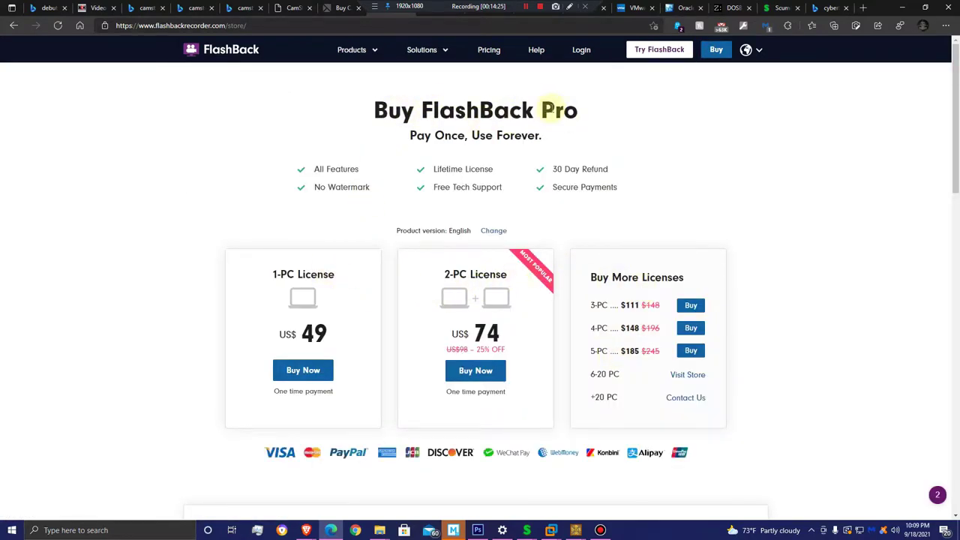
{"action": "scroll", "coordinate": [405, 253], "scroll_direction": "down", "scroll_amount": 3}
{"action": "scroll", "coordinate": [393, 277], "scroll_direction": "up", "scroll_amount": 2}
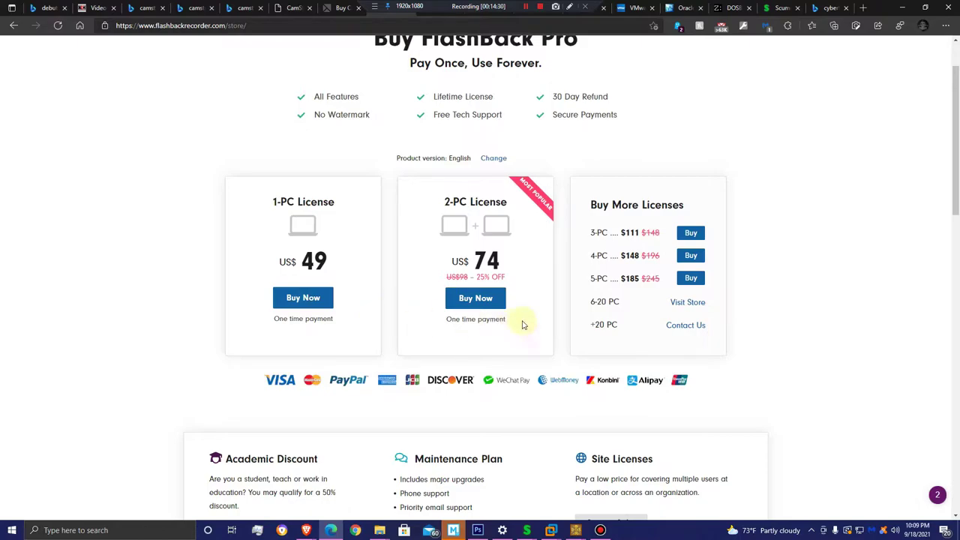
{"action": "scroll", "coordinate": [491, 324], "scroll_direction": "up", "scroll_amount": 1}
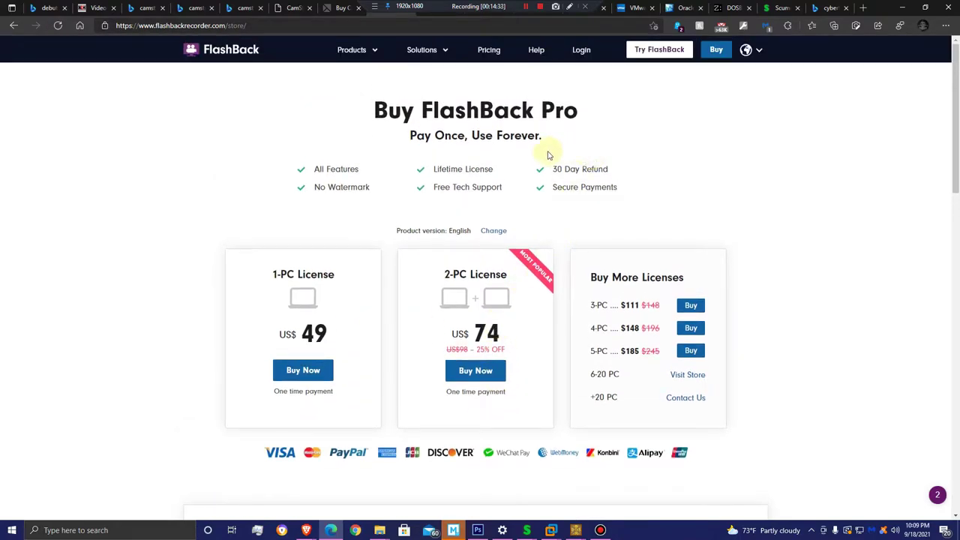
{"action": "key", "text": "alt+Left"}
{"action": "left_click", "coordinate": [902, 6]}
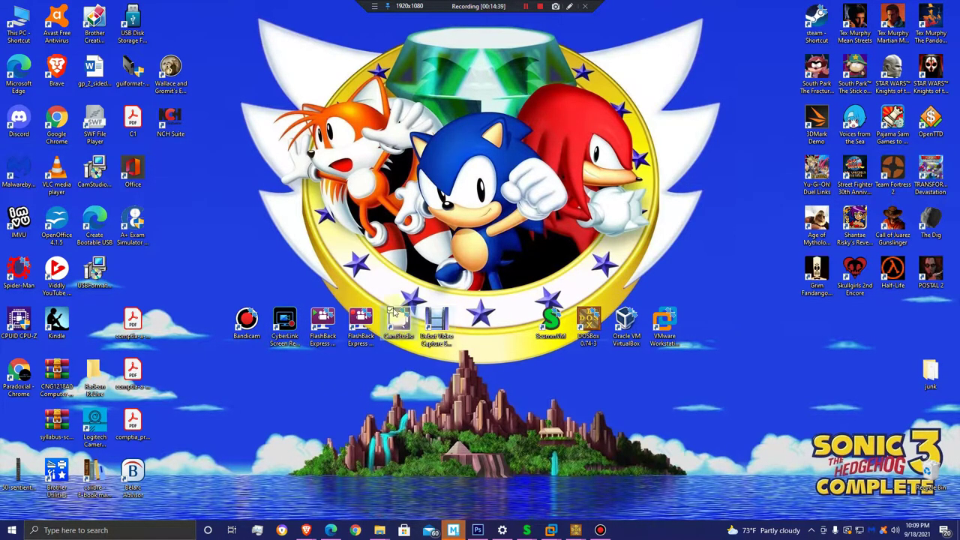
Launch the FlashBack Express recorder from the desktop and decline the FlashBack Pro special offer.
{"action": "left_click", "coordinate": [322, 338]}
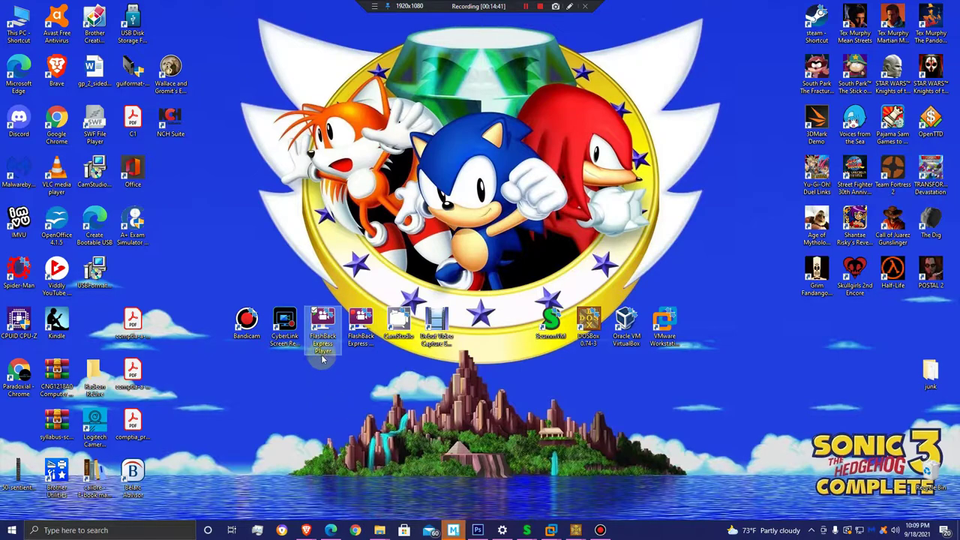
{"action": "left_click", "coordinate": [390, 404]}
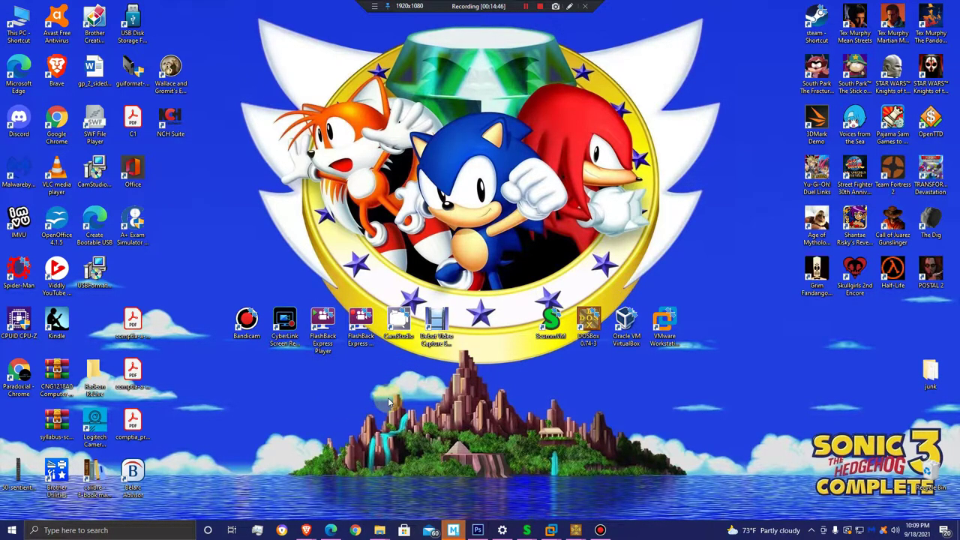
{"action": "left_click", "coordinate": [360, 330]}
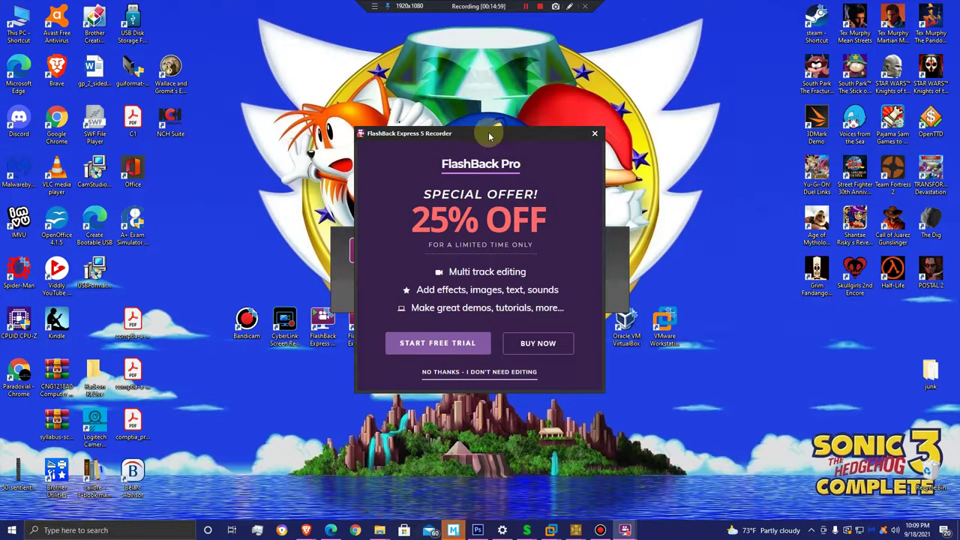
{"action": "left_click_drag", "start_coordinate": [489, 136], "coordinate": [506, 101]}
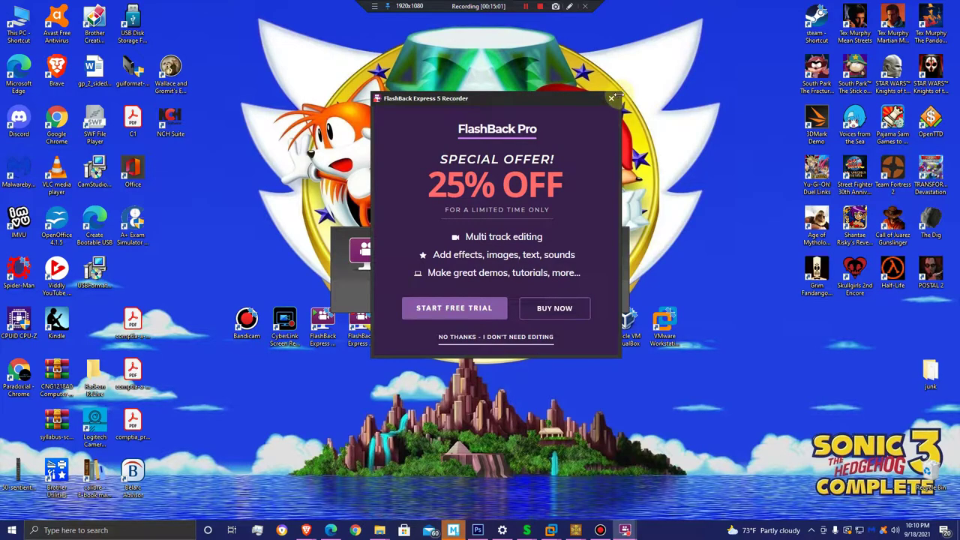
{"action": "left_click", "coordinate": [518, 337]}
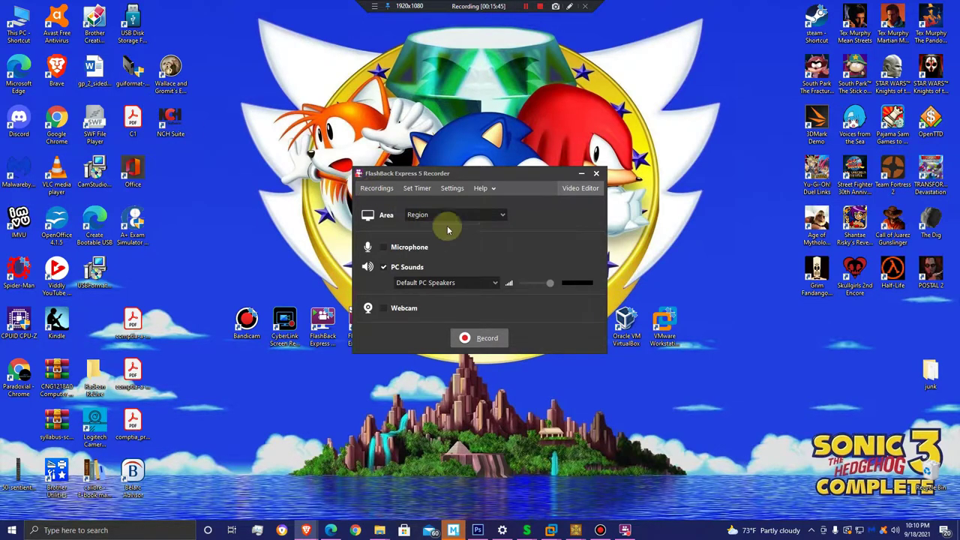
Reposition the FlashBack recorder window and view the available capture area choices, keeping Region.
{"action": "left_click_drag", "start_coordinate": [529, 175], "coordinate": [589, 127]}
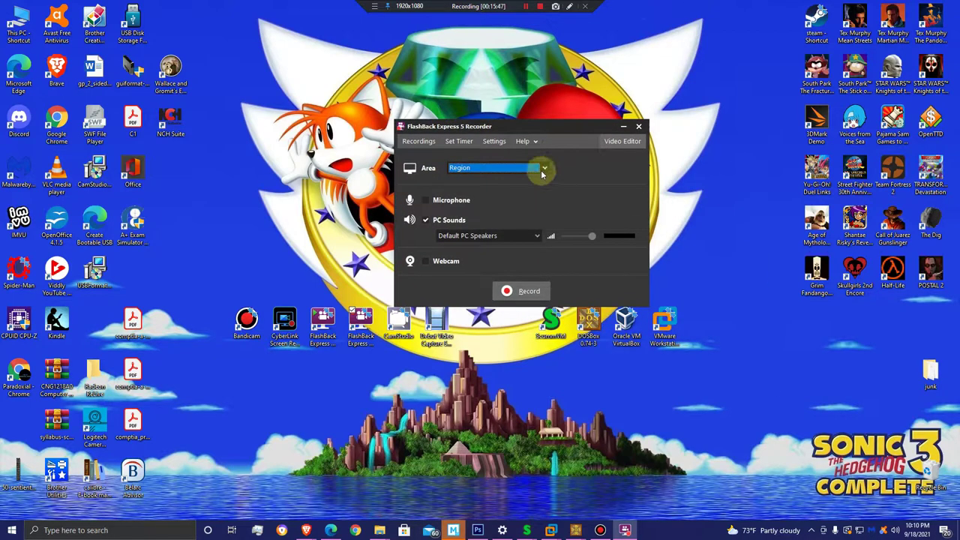
{"action": "left_click", "coordinate": [546, 174]}
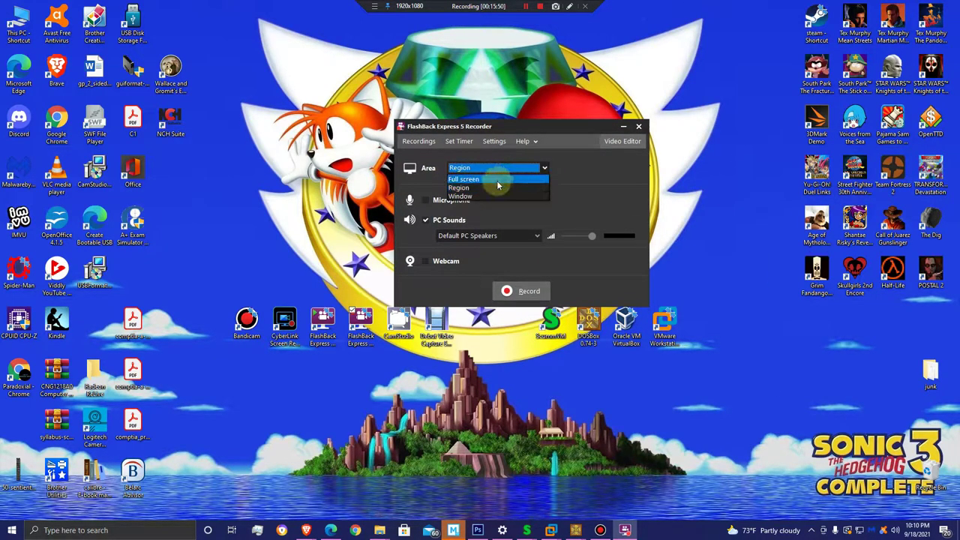
{"action": "left_click", "coordinate": [589, 202]}
Open the FlashBack recorder options and try the maximum video quality.
{"action": "key", "text": "Return"}
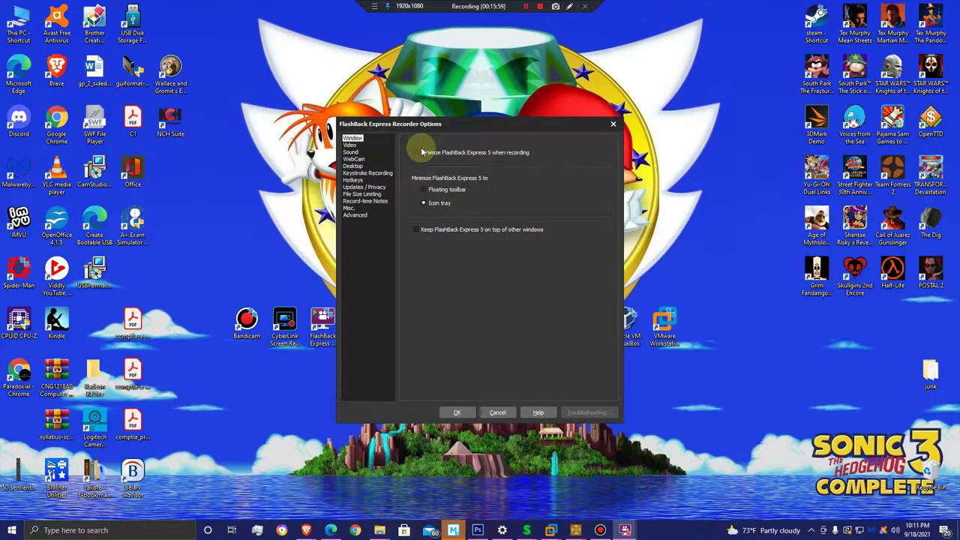
{"action": "left_click", "coordinate": [349, 145]}
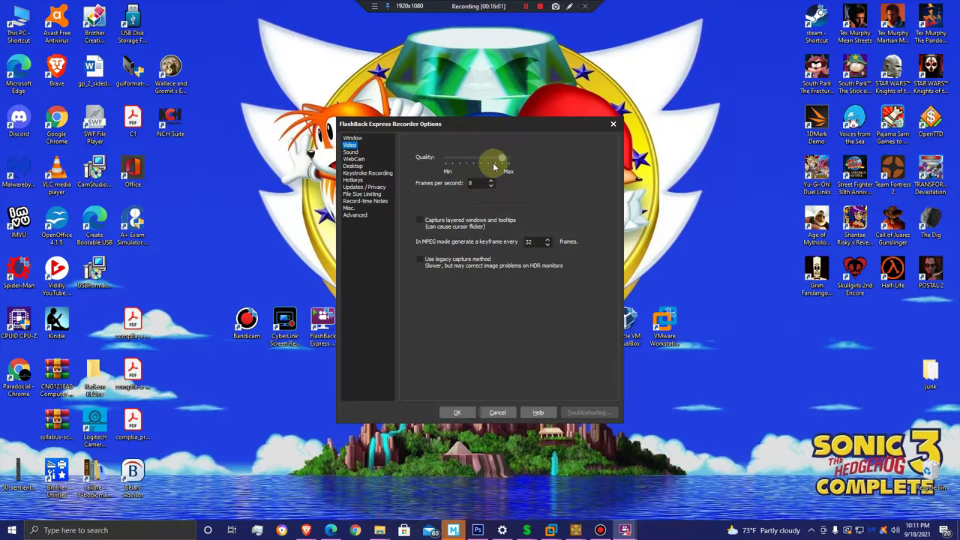
{"action": "left_click_drag", "start_coordinate": [502, 160], "coordinate": [547, 165]}
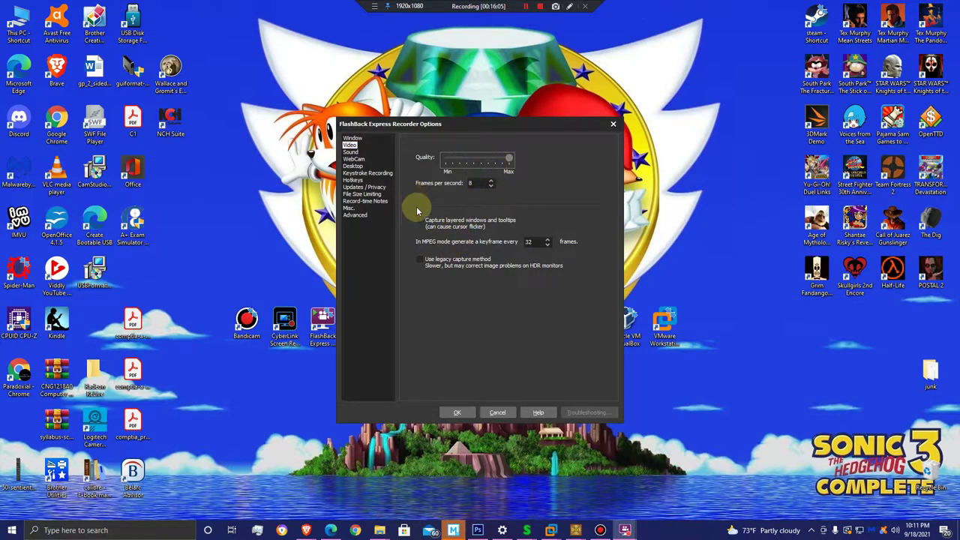
Look through the recorder's sound, desktop, webcam, updates and privacy, notes, and advanced options, and cancel the dialog.
{"action": "left_click", "coordinate": [351, 152]}
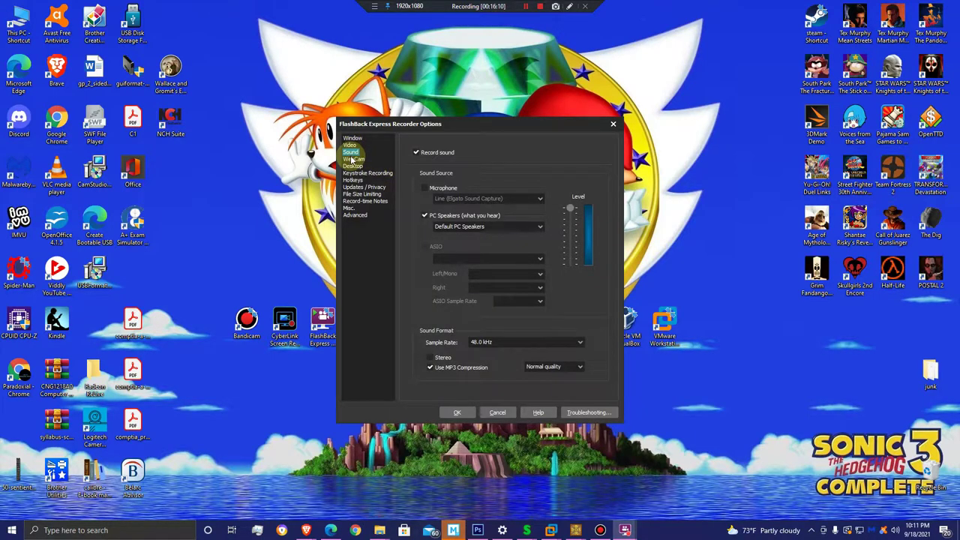
{"action": "left_click", "coordinate": [353, 166]}
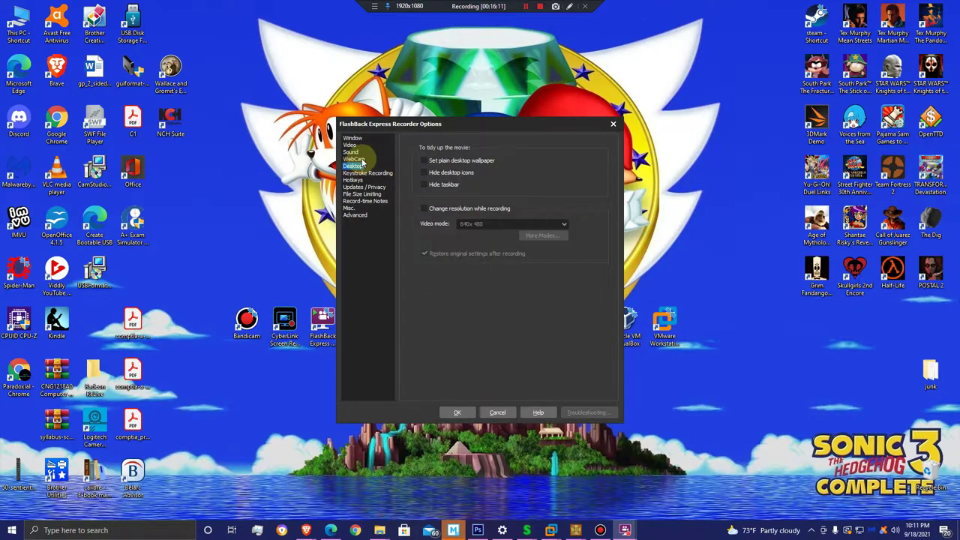
{"action": "left_click", "coordinate": [354, 159]}
{"action": "left_click", "coordinate": [367, 187]}
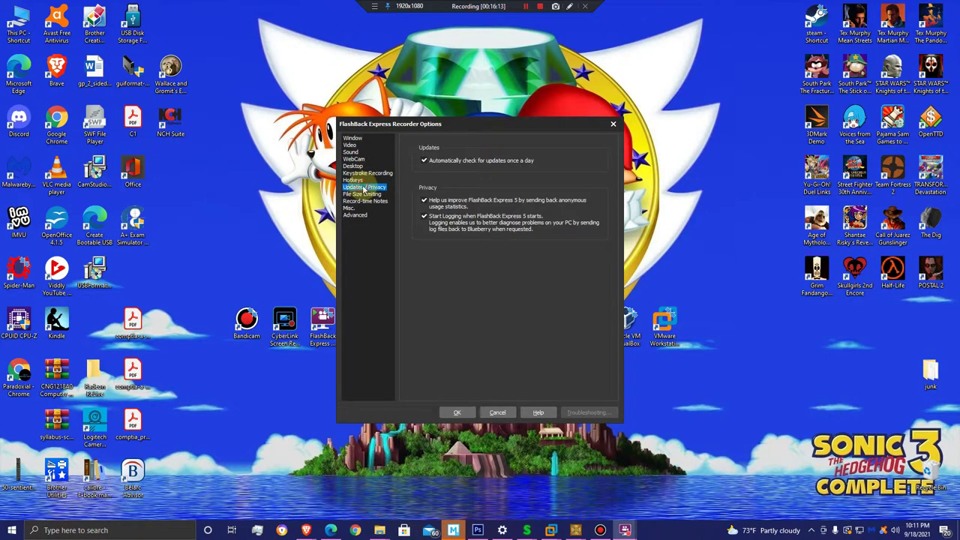
{"action": "left_click", "coordinate": [363, 201]}
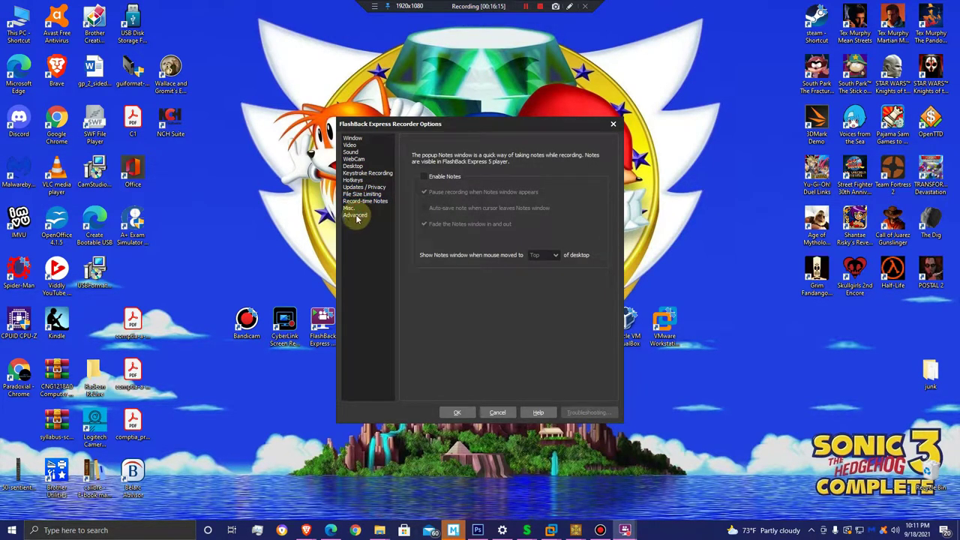
{"action": "left_click", "coordinate": [355, 216]}
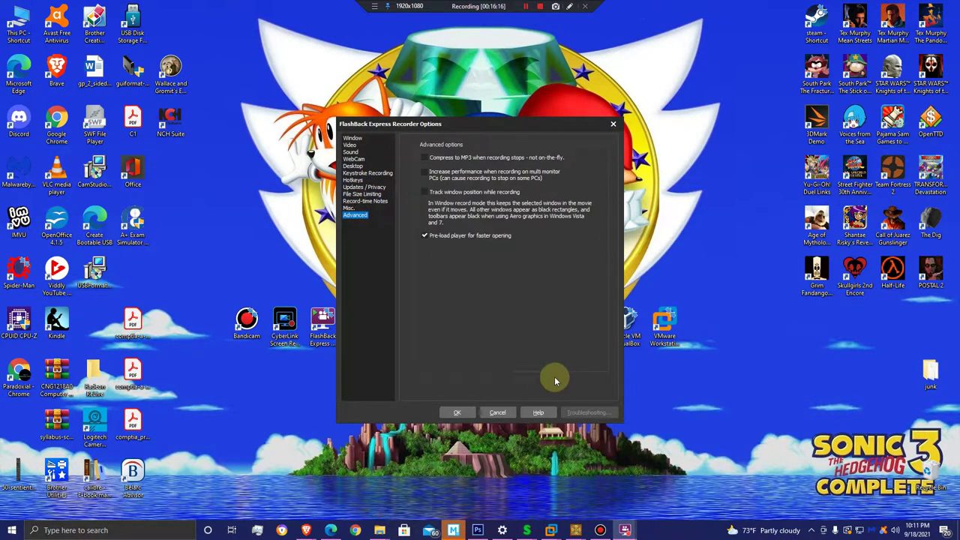
{"action": "left_click", "coordinate": [500, 414]}
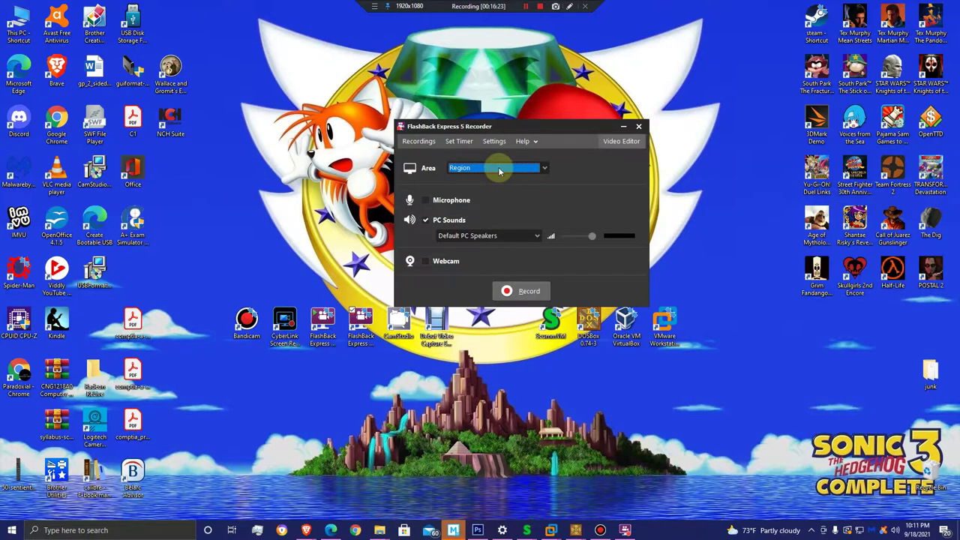
Switch to the Sonic Mania Studiopolis video, place the FlashBack recorder window beside its player, and lower the video's volume.
{"action": "key", "text": "alt+Tab"}
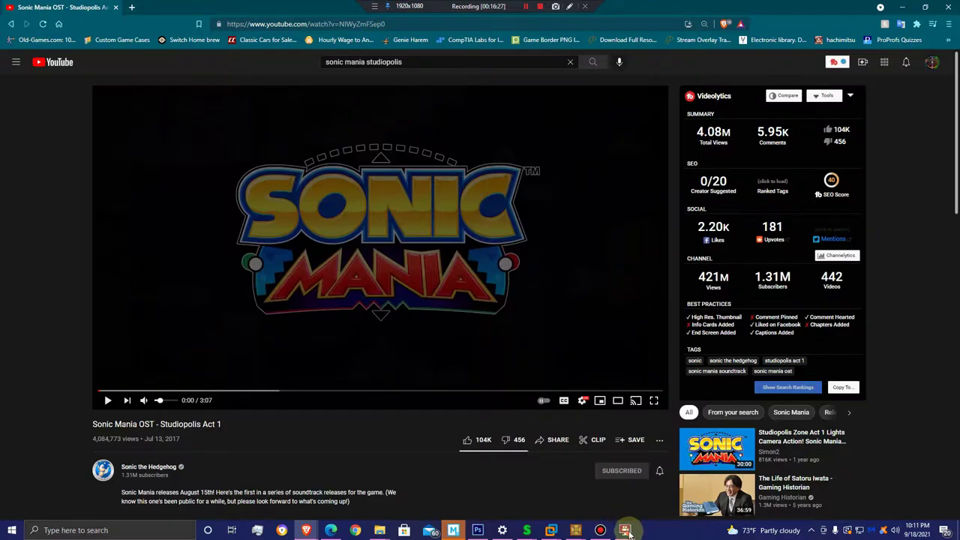
{"action": "left_click", "coordinate": [625, 530]}
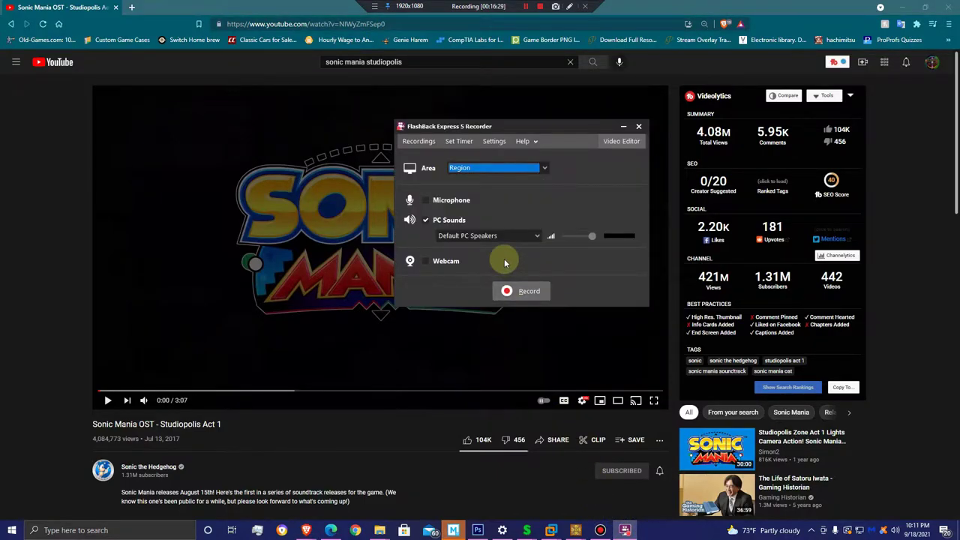
{"action": "left_click_drag", "start_coordinate": [483, 131], "coordinate": [759, 92]}
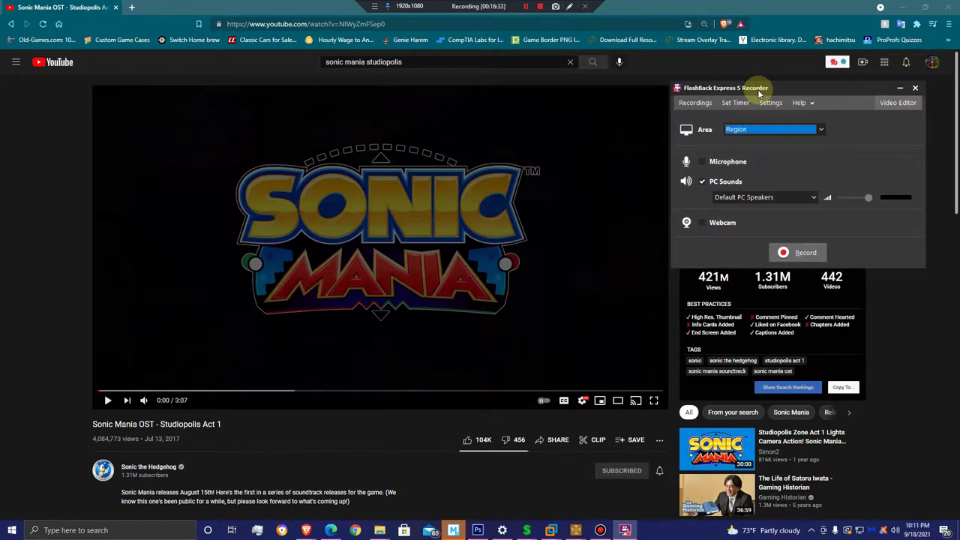
{"action": "left_click", "coordinate": [160, 406]}
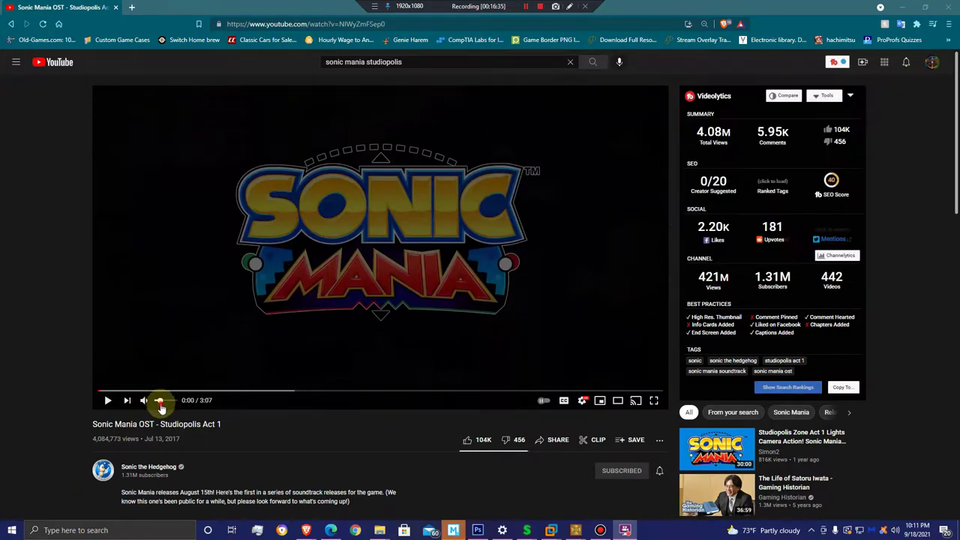
{"action": "left_click_drag", "start_coordinate": [160, 406], "coordinate": [157, 406]}
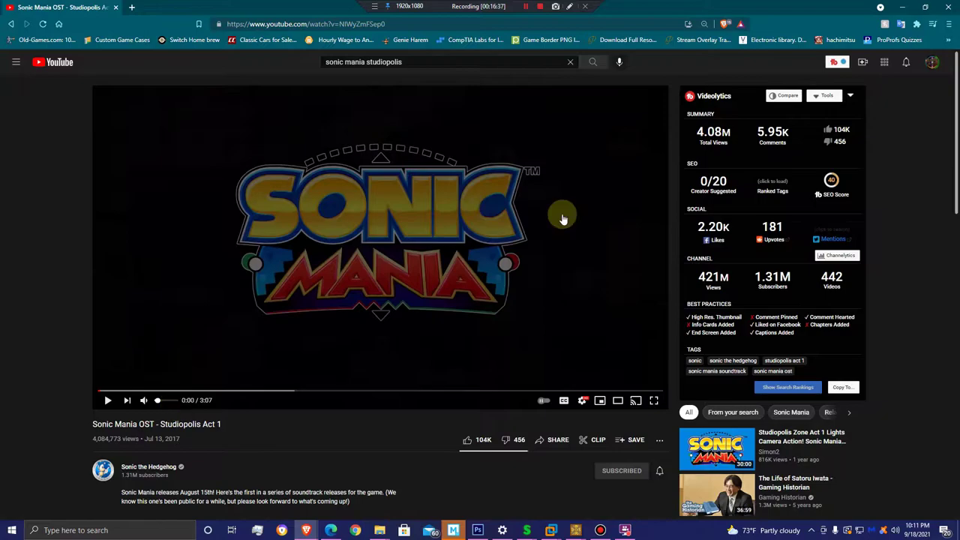
{"action": "key", "text": "alt+Tab"}
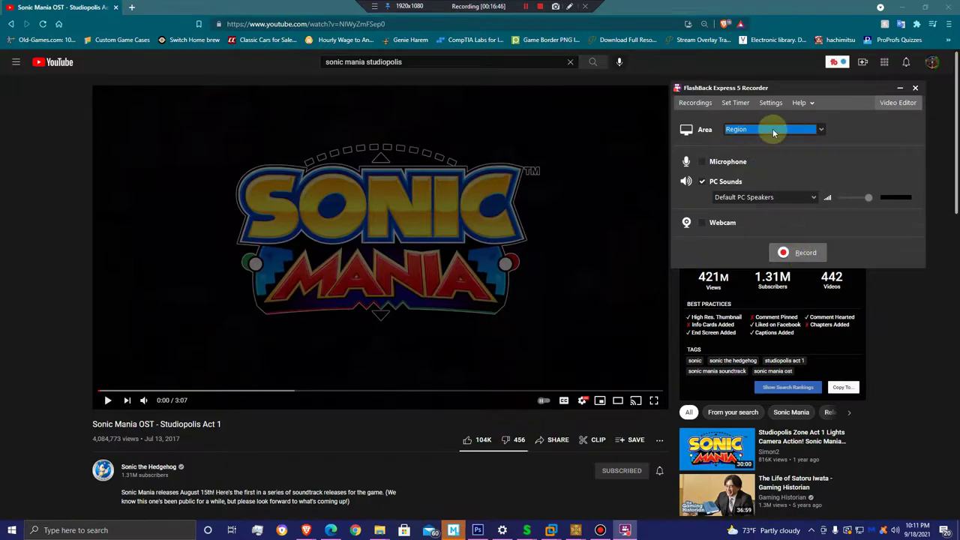
Fit the recording region to the YouTube player, about 1153 by 648 pixels, and move the region dialog clear of the video.
{"action": "left_click", "coordinate": [784, 255]}
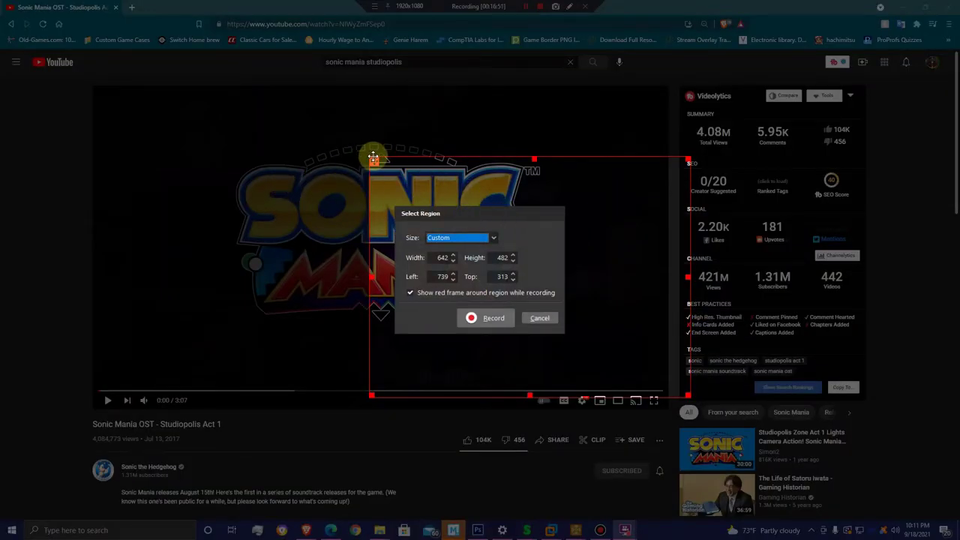
{"action": "left_click_drag", "start_coordinate": [373, 158], "coordinate": [96, 90]}
{"action": "left_click_drag", "start_coordinate": [413, 324], "coordinate": [667, 406]}
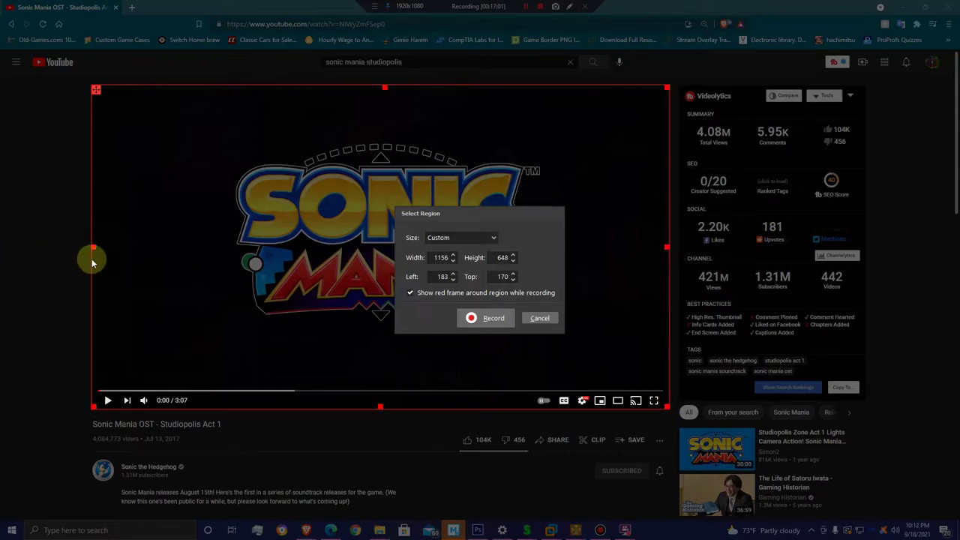
{"action": "left_click_drag", "start_coordinate": [94, 247], "coordinate": [96, 248]}
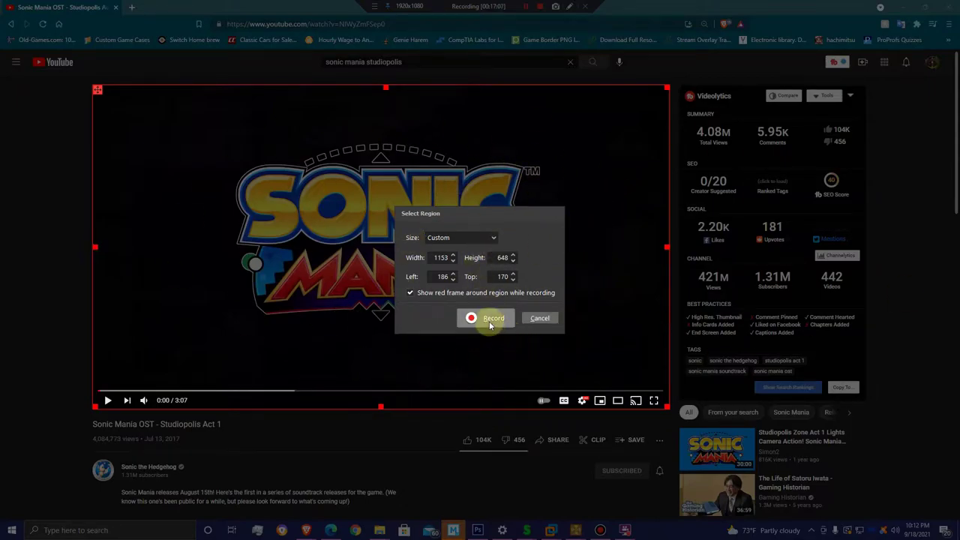
{"action": "left_click_drag", "start_coordinate": [481, 216], "coordinate": [790, 191]}
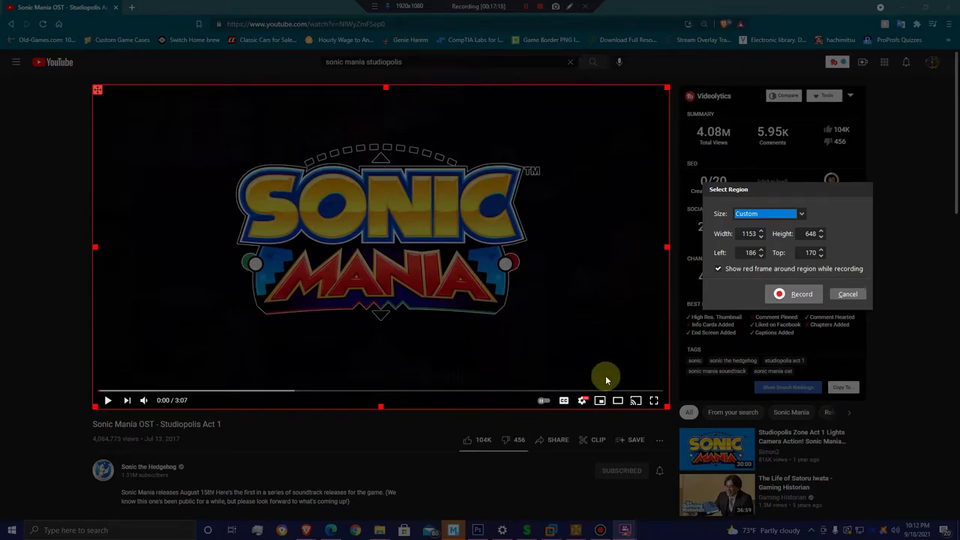
Record the selected region while the Sonic Mania video plays, pause the video, and stop the recording.
{"action": "left_click", "coordinate": [810, 294]}
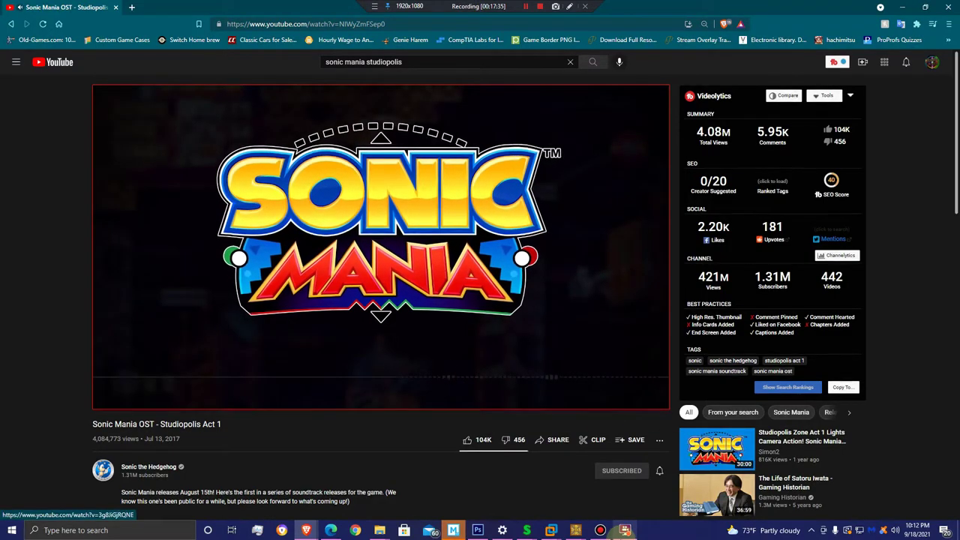
{"action": "left_click", "coordinate": [625, 531]}
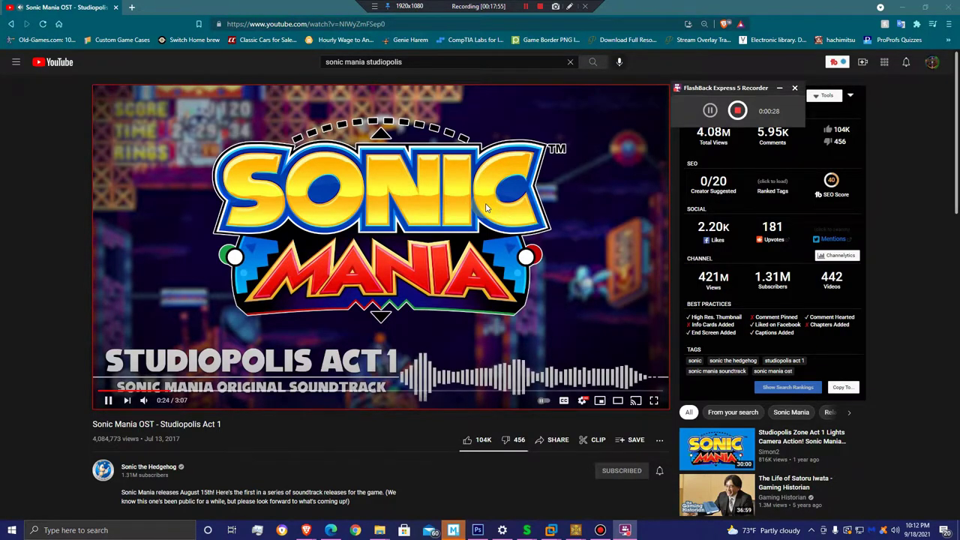
{"action": "left_click", "coordinate": [489, 173]}
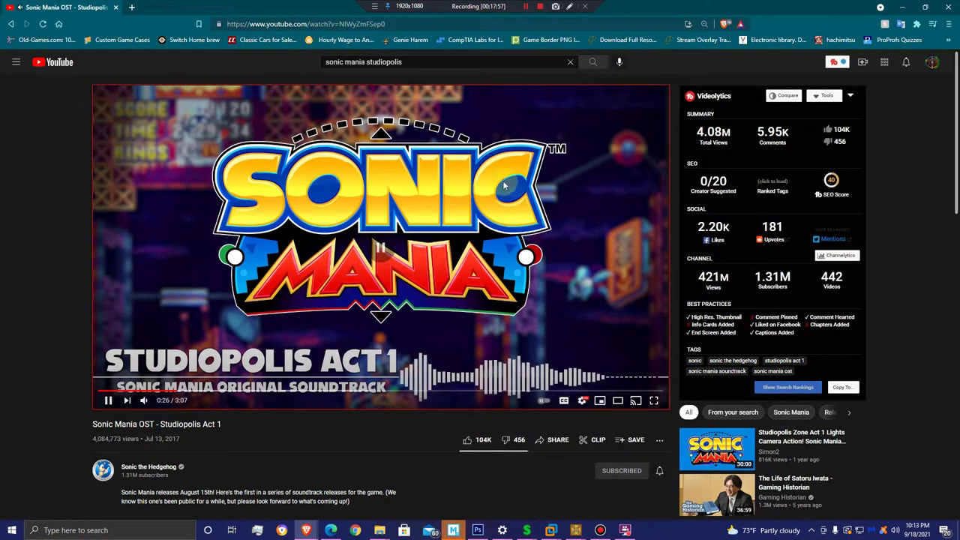
{"action": "left_click", "coordinate": [625, 530]}
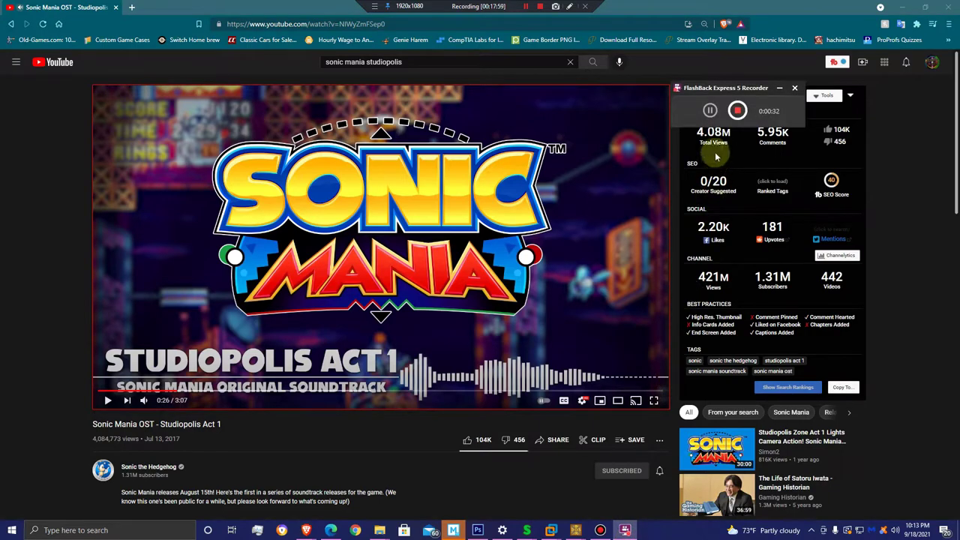
{"action": "left_click", "coordinate": [736, 111]}
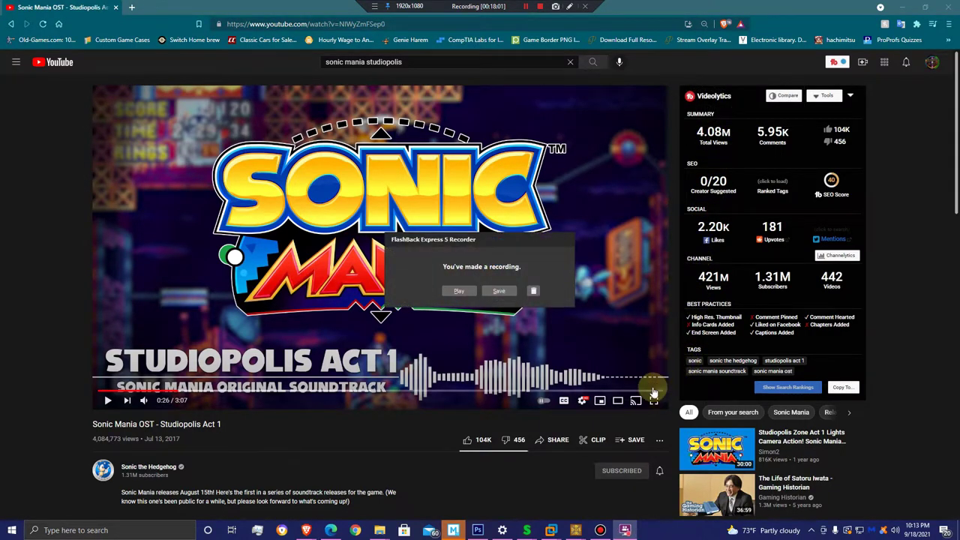
Open the new recording in the FlashBack player, play it from about five seconds in, and pause near the end.
{"action": "left_click", "coordinate": [461, 291]}
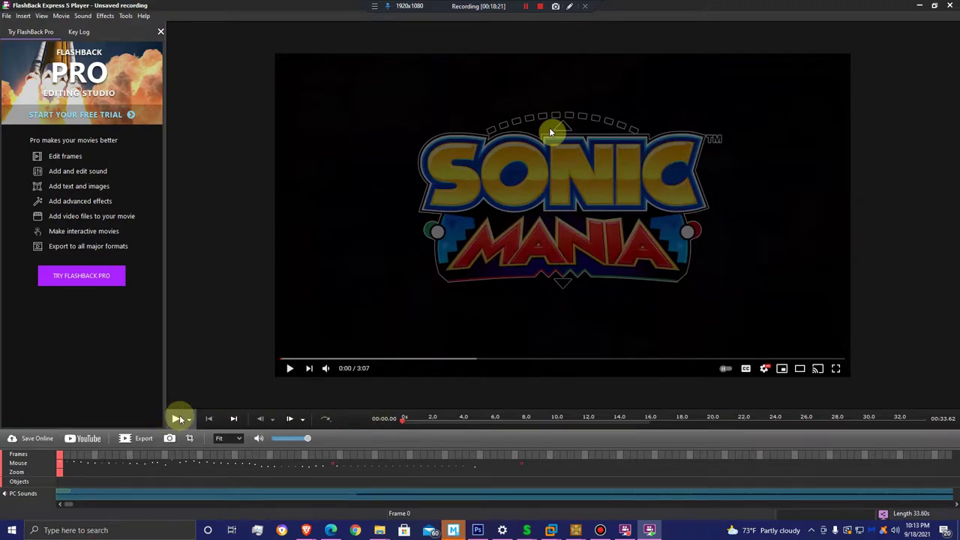
{"action": "left_click", "coordinate": [401, 456]}
{"action": "left_click_drag", "start_coordinate": [433, 458], "coordinate": [362, 459]}
{"action": "left_click", "coordinate": [361, 459]}
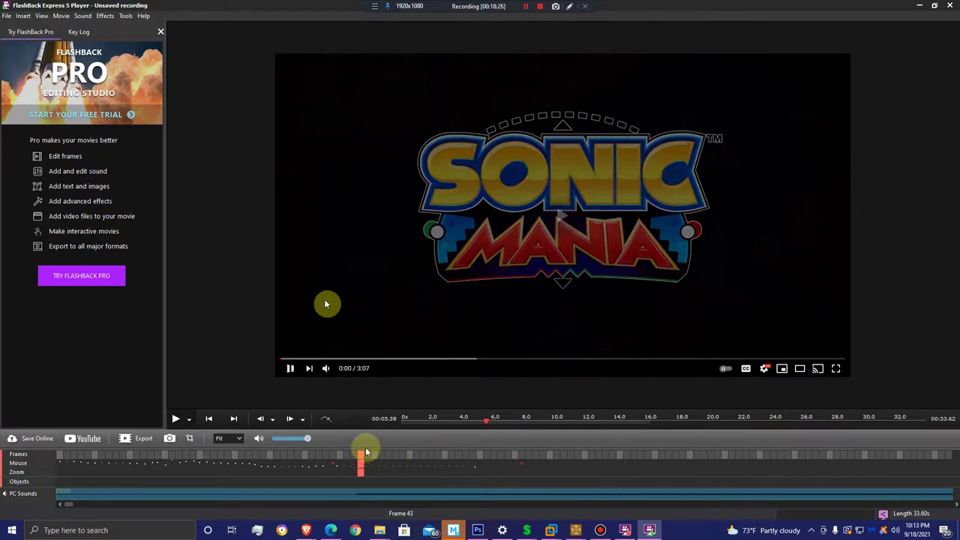
{"action": "left_click", "coordinate": [175, 420]}
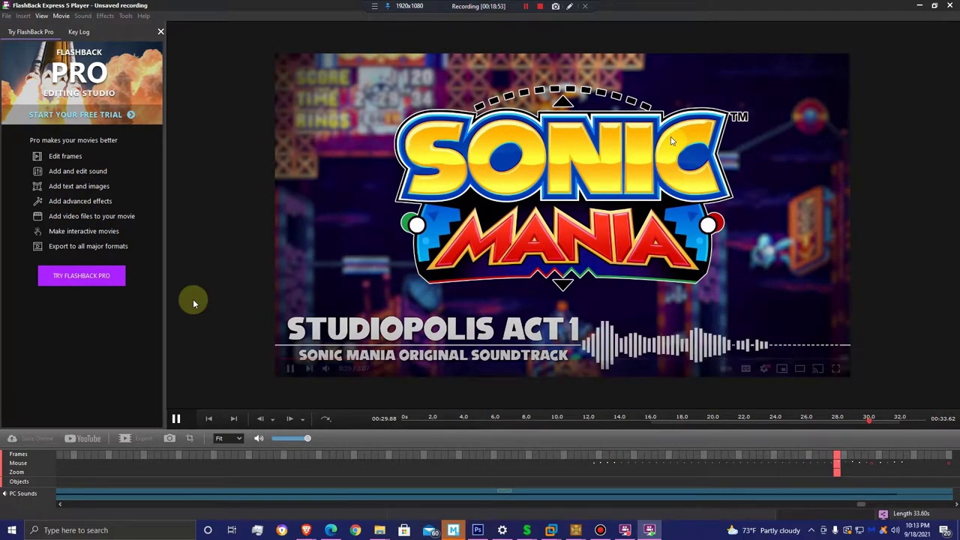
{"action": "left_click", "coordinate": [180, 426]}
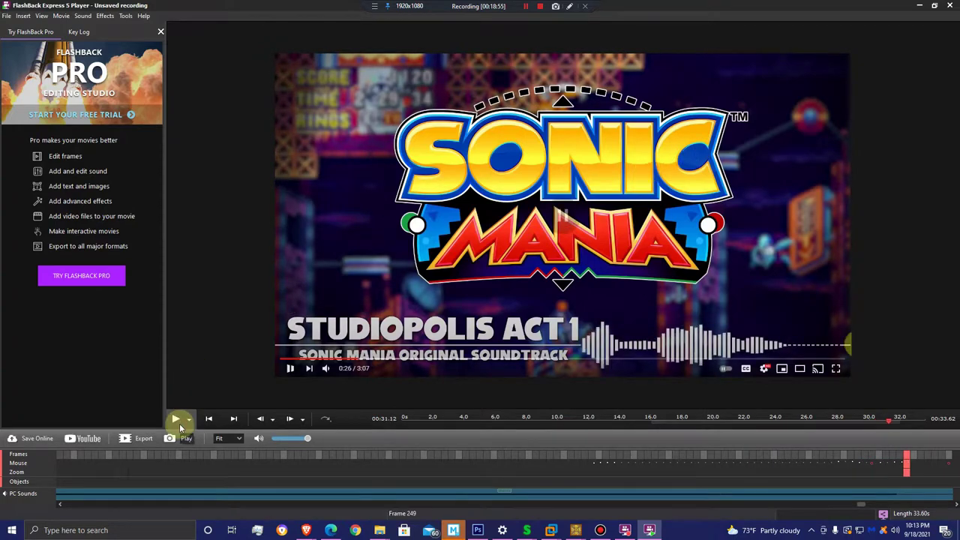
Close the player, trying to save the recording to the Desktop as "Flashback test" in FlashBack Movie (*.fbr) format, and cancel the save.
{"action": "left_click", "coordinate": [951, 6]}
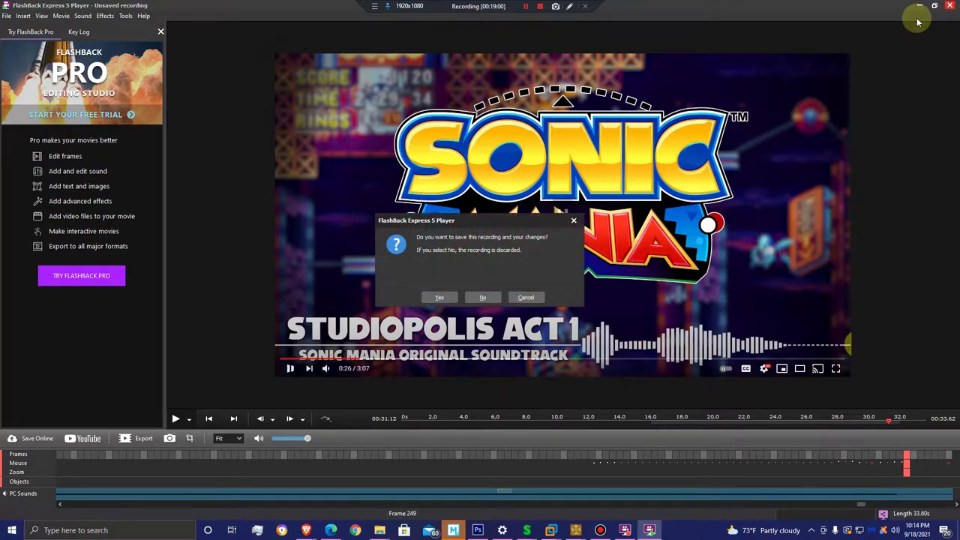
{"action": "left_click", "coordinate": [441, 298]}
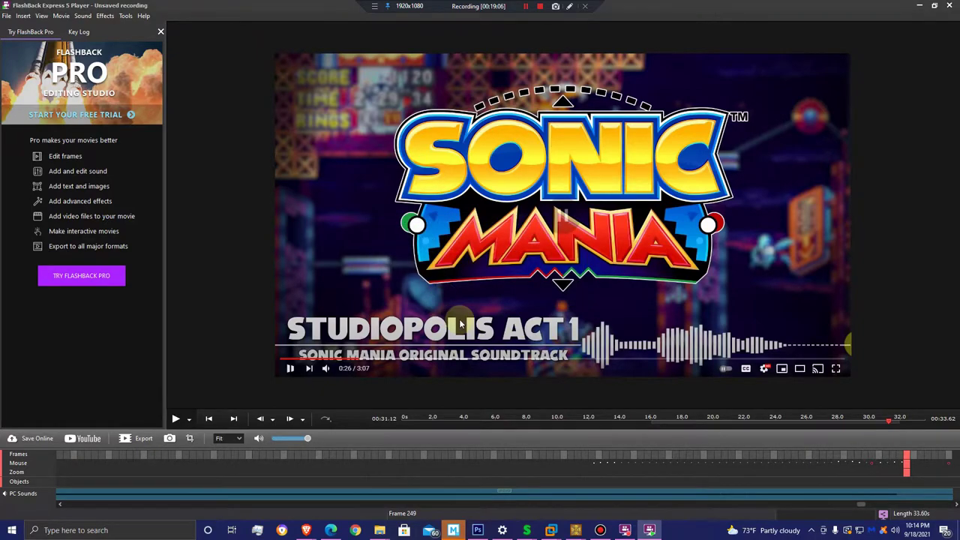
{"action": "left_click_drag", "start_coordinate": [649, 261], "coordinate": [403, 156]}
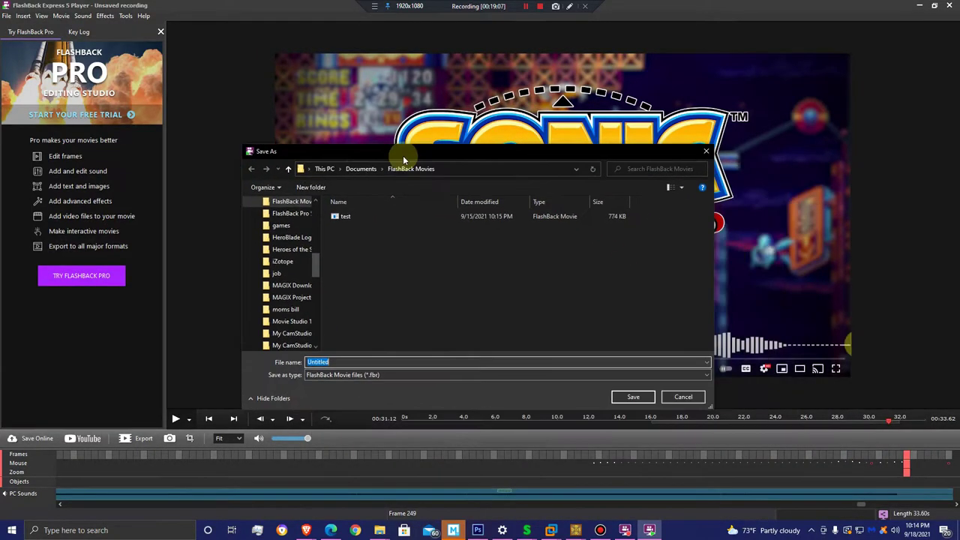
{"action": "scroll", "coordinate": [279, 346], "scroll_direction": "up", "scroll_amount": 10}
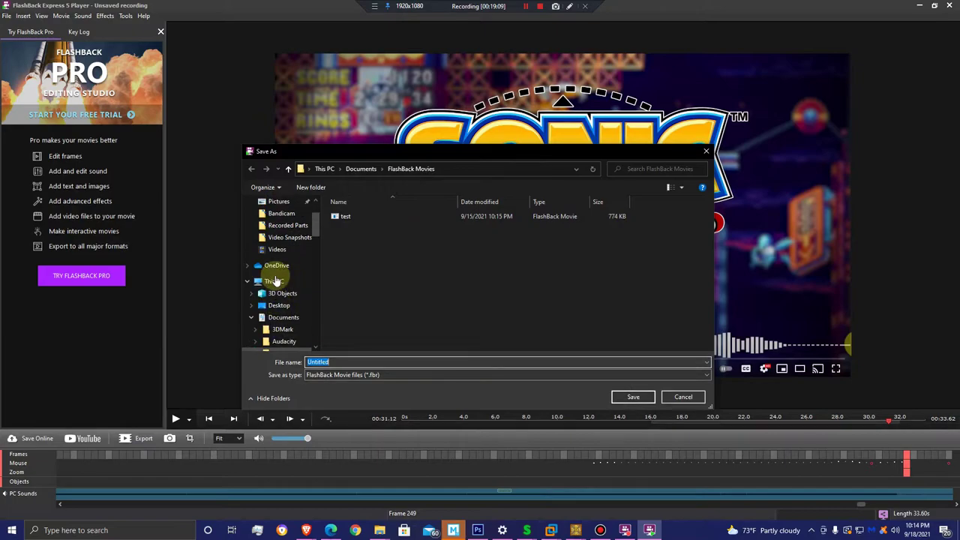
{"action": "left_click", "coordinate": [279, 317]}
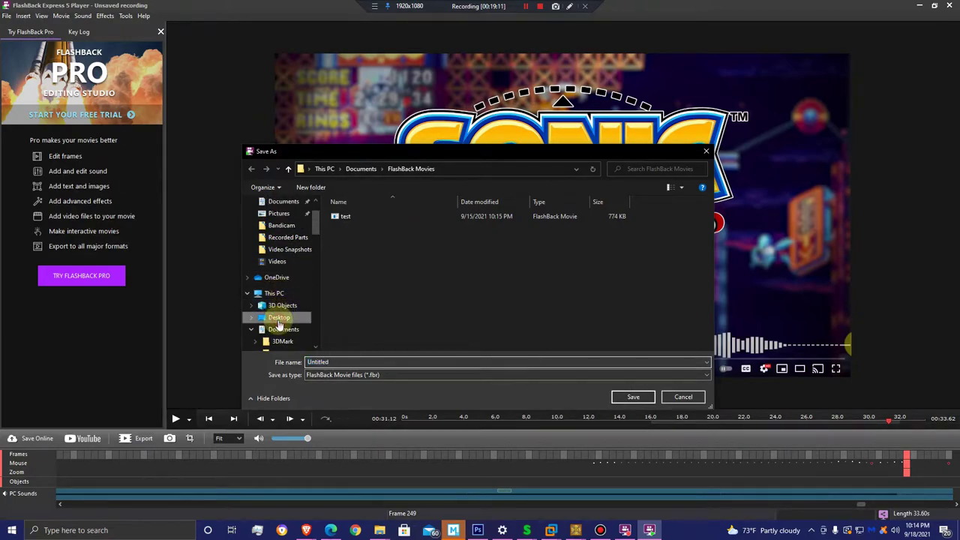
{"action": "double_click", "coordinate": [333, 362]}
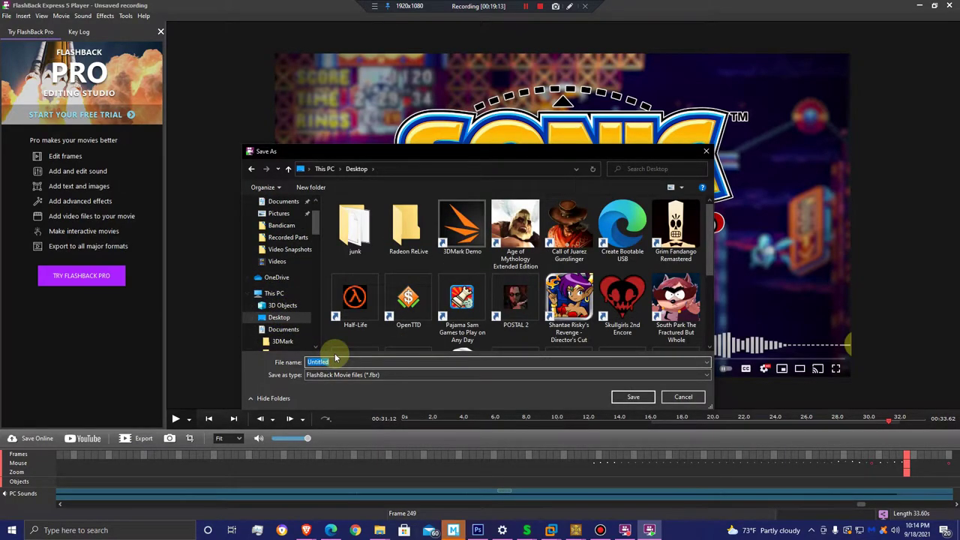
{"action": "type", "text": "FFlas"}
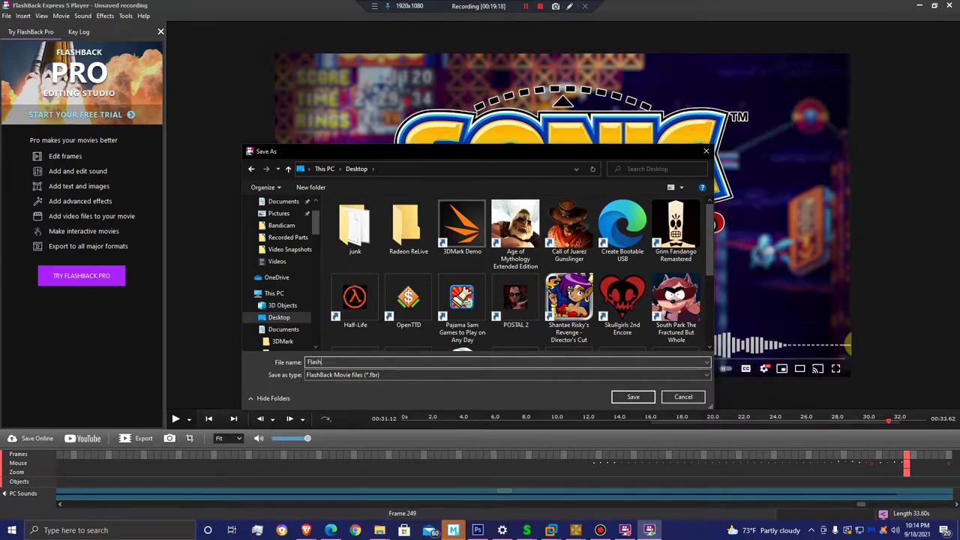
{"action": "type", "text": "hback test"}
{"action": "left_click", "coordinate": [355, 377]}
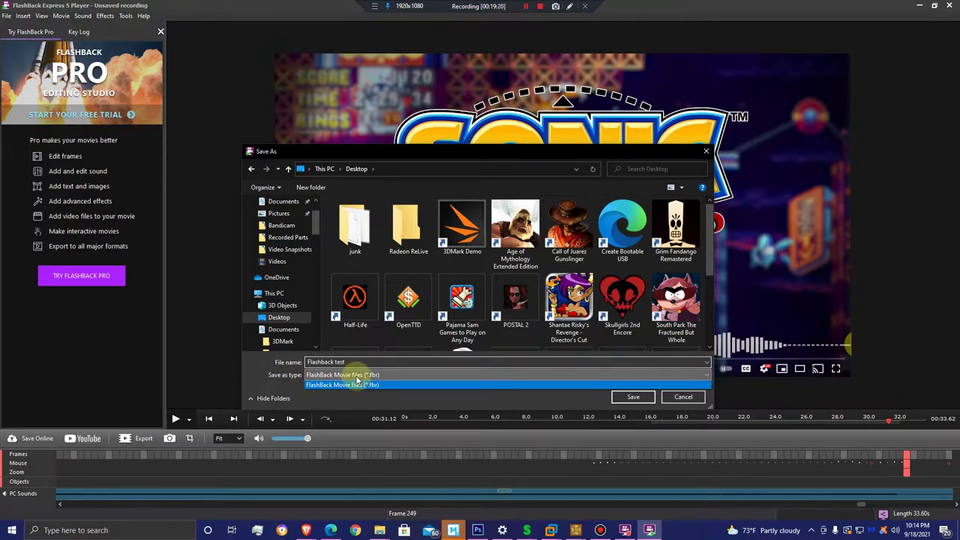
{"action": "left_click", "coordinate": [358, 384]}
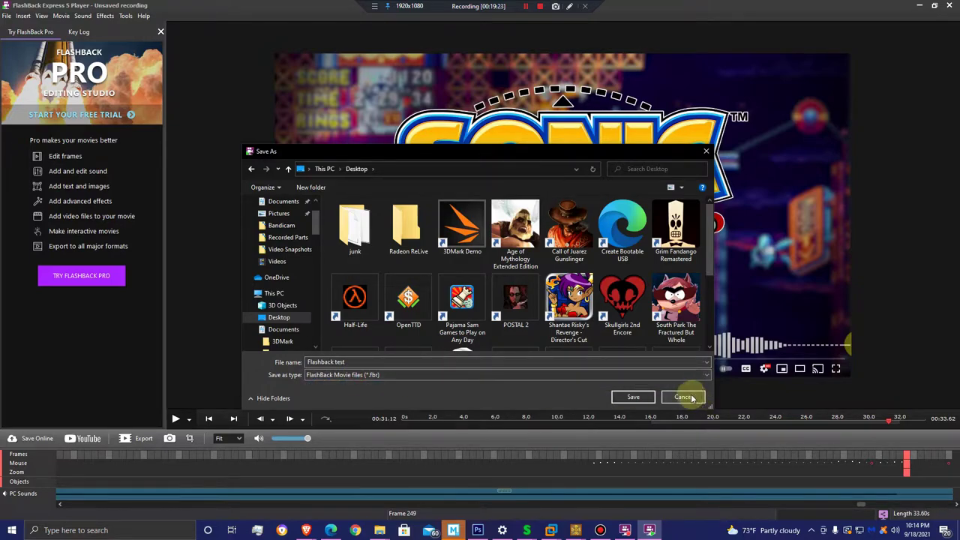
{"action": "left_click", "coordinate": [673, 396]}
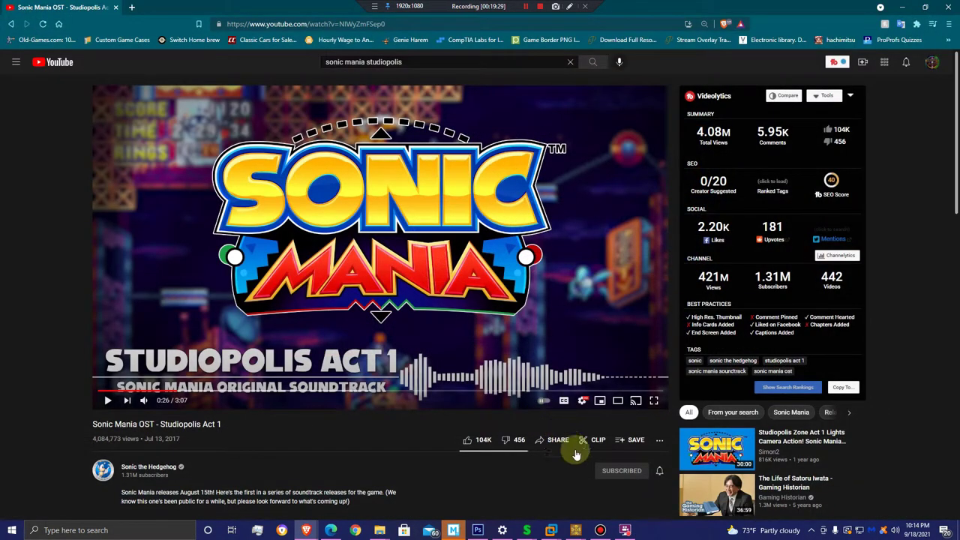
Close the FlashBack Express recorder and minimize the browser to show the desktop.
{"action": "left_click", "coordinate": [629, 531]}
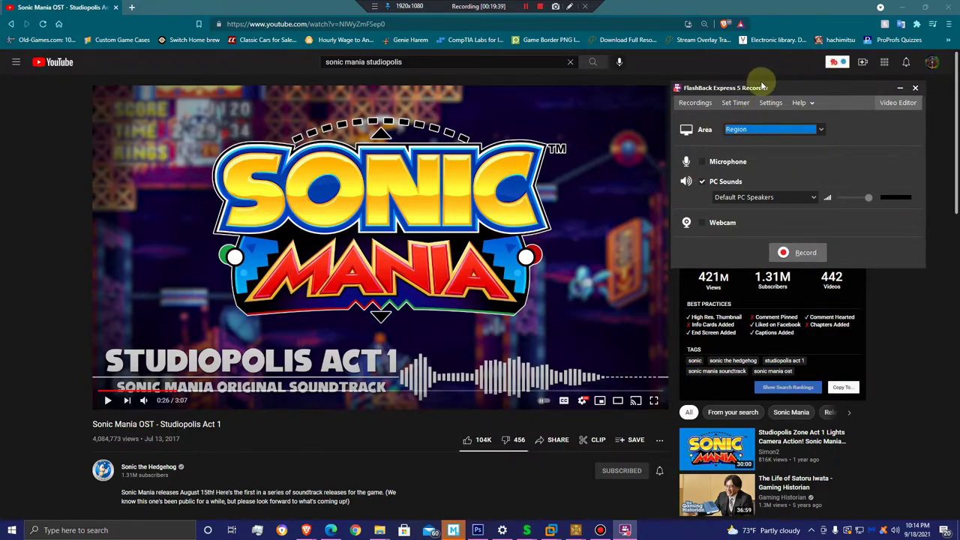
{"action": "left_click", "coordinate": [915, 90]}
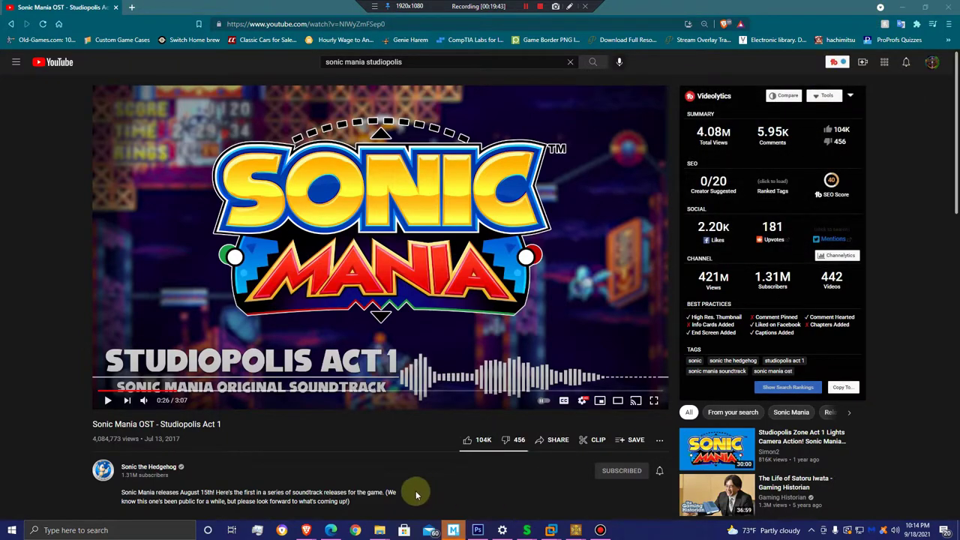
{"action": "left_click", "coordinate": [900, 6]}
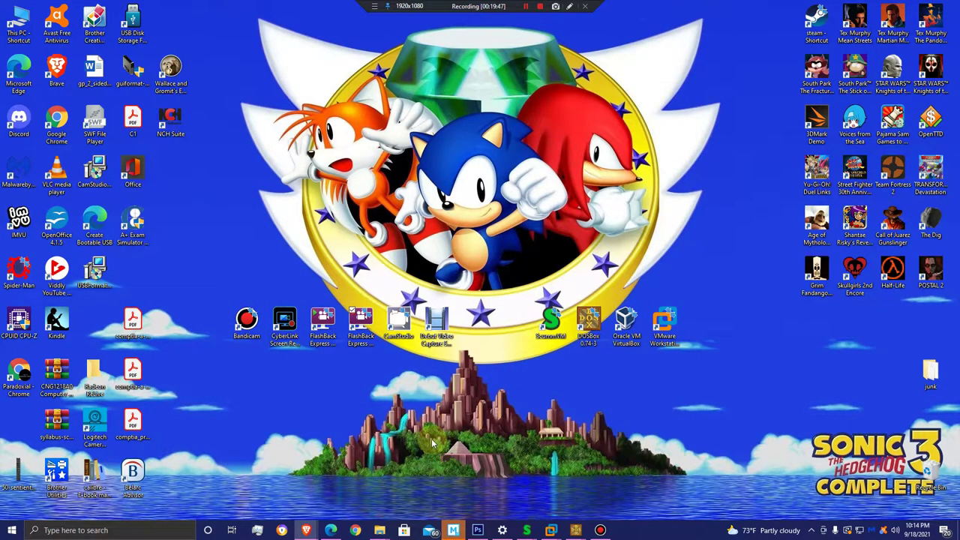
Launch Debut Video Capture Software from the desktop.
{"action": "left_click", "coordinate": [360, 323]}
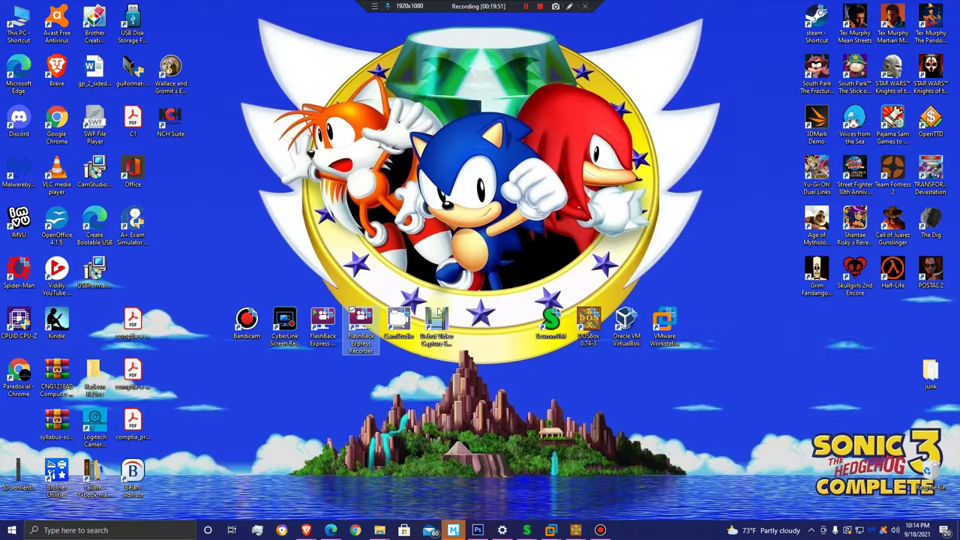
{"action": "left_click", "coordinate": [438, 319]}
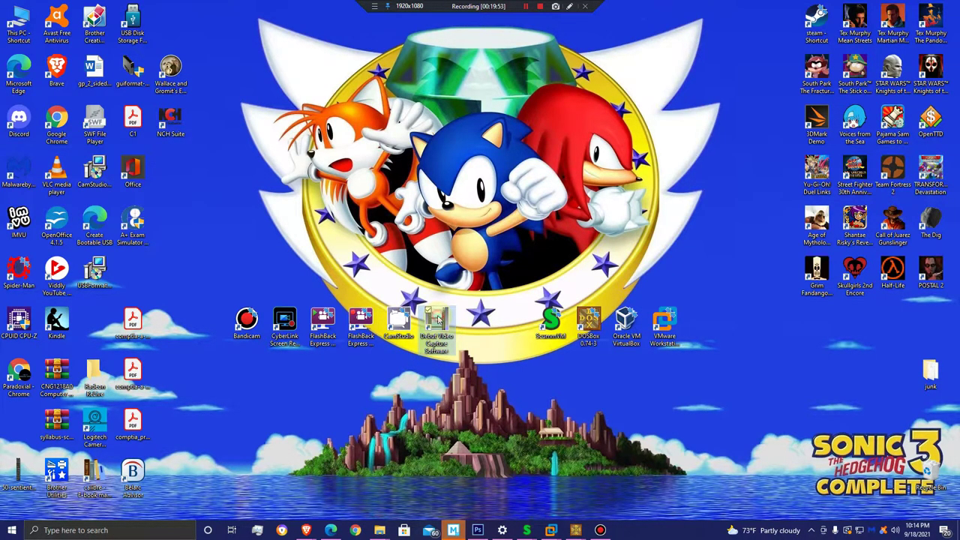
{"action": "double_click", "coordinate": [439, 319]}
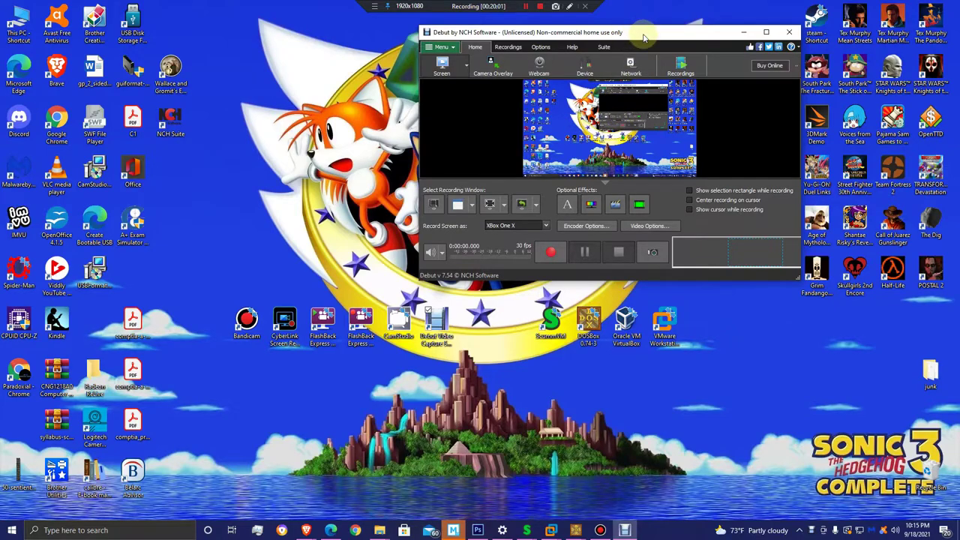
Switch to the browser, bring up NCH's Debut Video Capture product page in a maximized window, and dismiss the download offer.
{"action": "left_click_drag", "start_coordinate": [629, 37], "coordinate": [580, 82]}
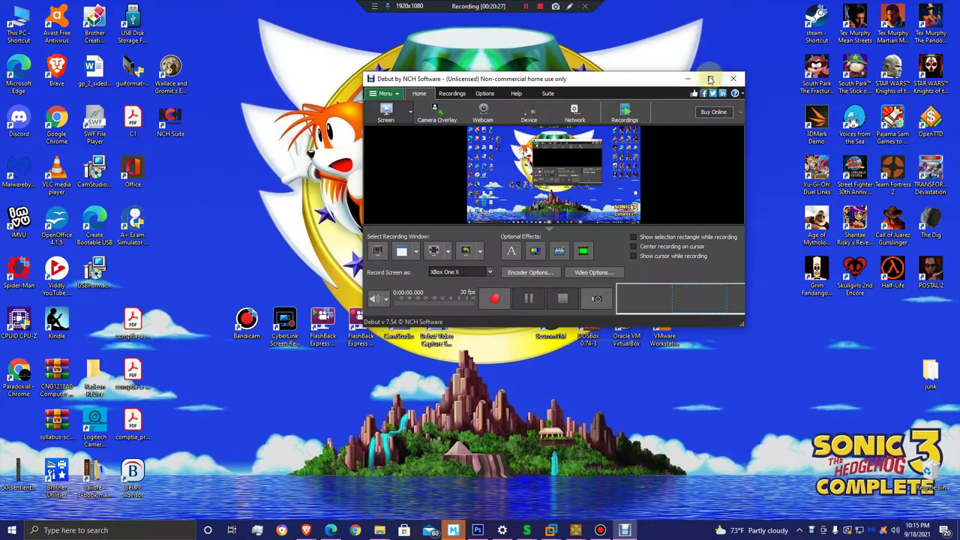
{"action": "left_click", "coordinate": [330, 531]}
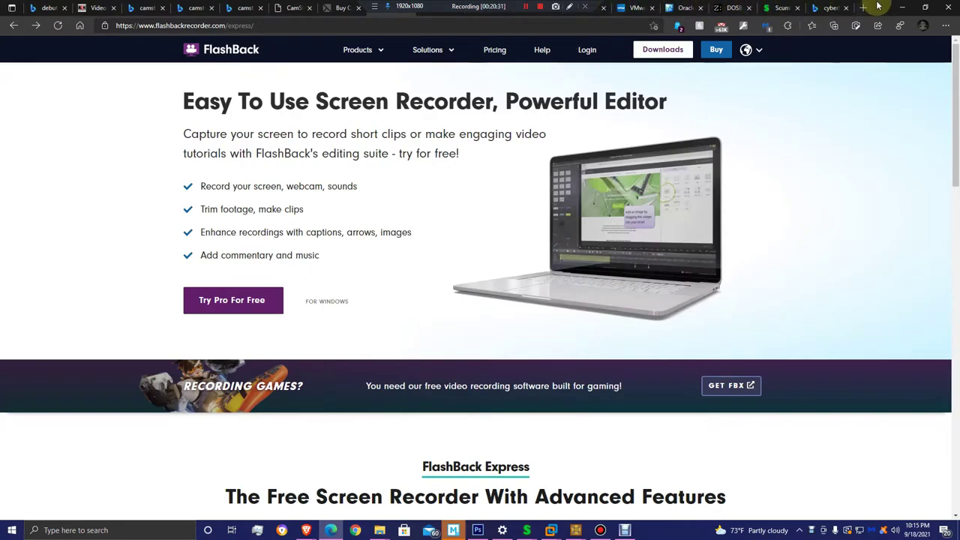
{"action": "left_click", "coordinate": [925, 7]}
{"action": "left_click", "coordinate": [538, 50]}
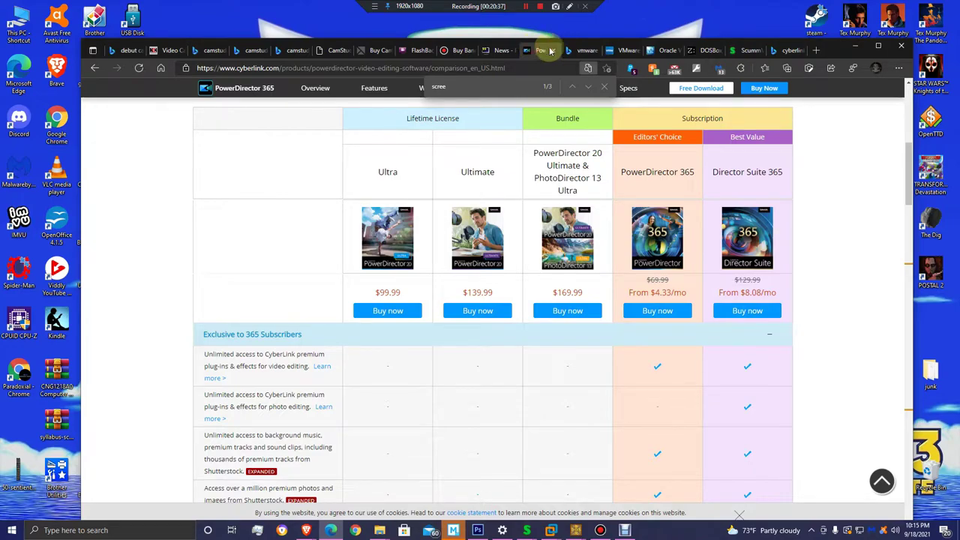
{"action": "left_click", "coordinate": [664, 50]}
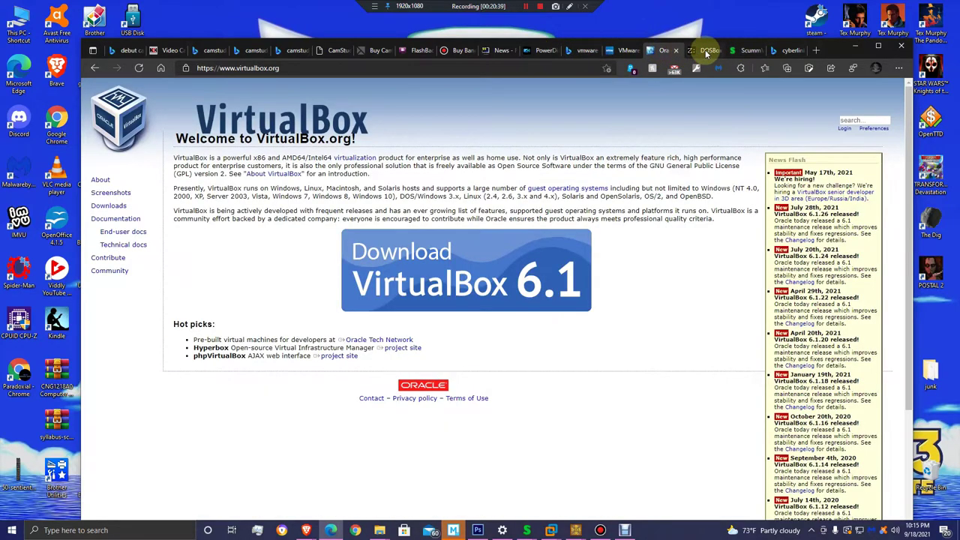
{"action": "left_click", "coordinate": [706, 51]}
{"action": "left_click", "coordinate": [628, 51]}
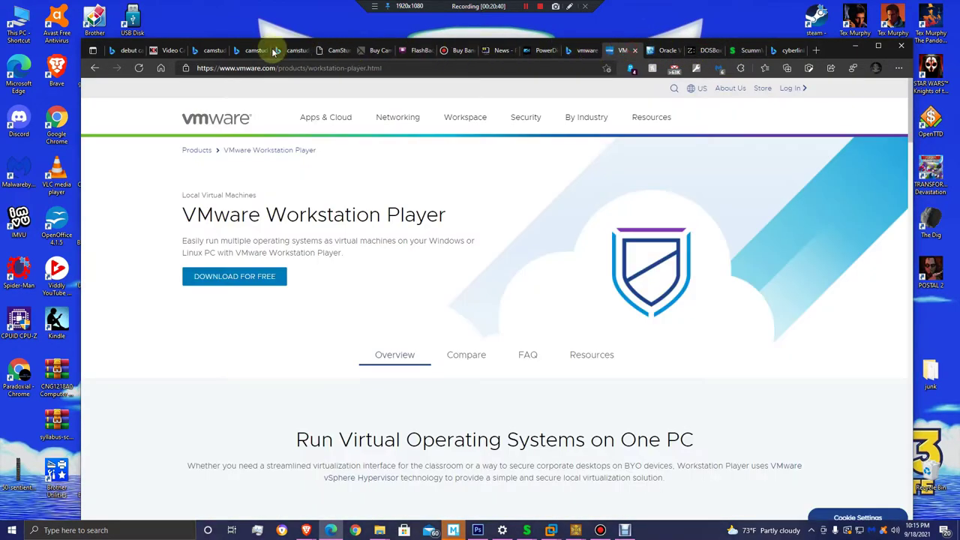
{"action": "left_click", "coordinate": [169, 51]}
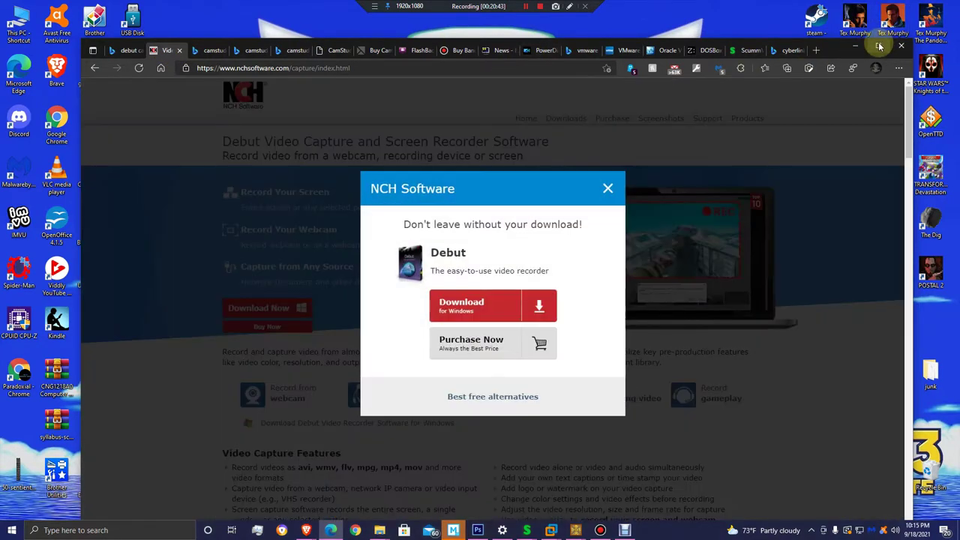
{"action": "left_click", "coordinate": [878, 46]}
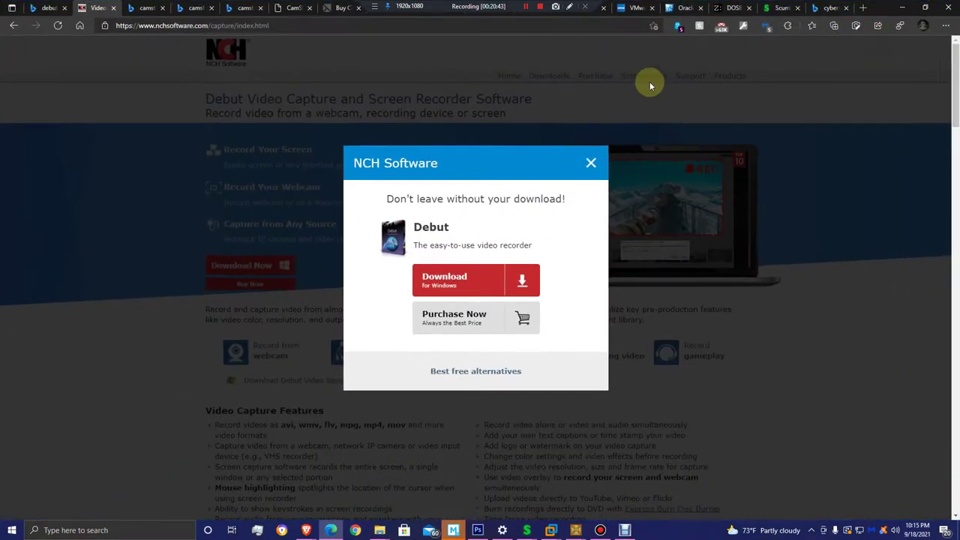
{"action": "left_click", "coordinate": [590, 164]}
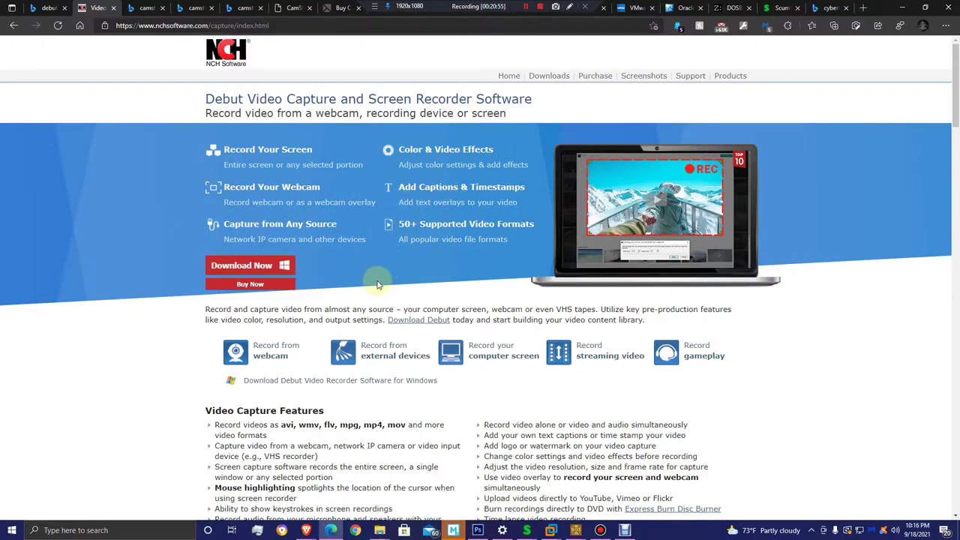
Examine the Debut product page's capture features, output settings, screen selections, system requirements and how-to sections, and return to its start.
{"action": "scroll", "coordinate": [378, 284], "scroll_direction": "down", "scroll_amount": 3}
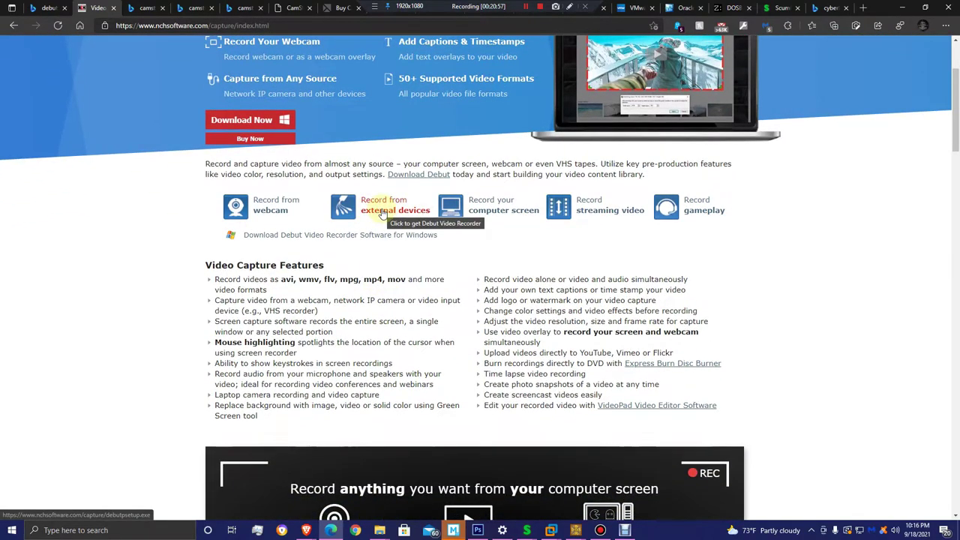
{"action": "left_click", "coordinate": [383, 216]}
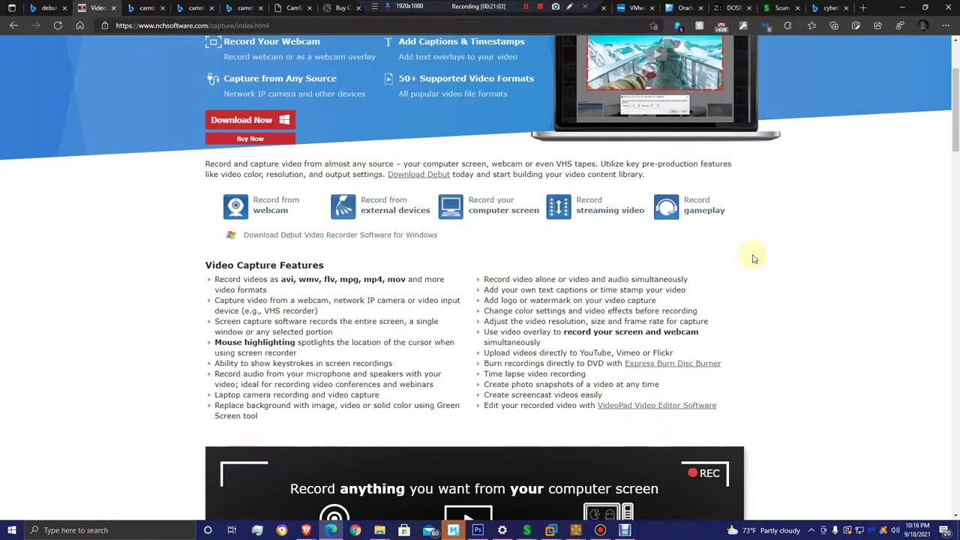
{"action": "scroll", "coordinate": [743, 293], "scroll_direction": "down", "scroll_amount": 4}
{"action": "scroll", "coordinate": [480, 289], "scroll_direction": "down", "scroll_amount": 8}
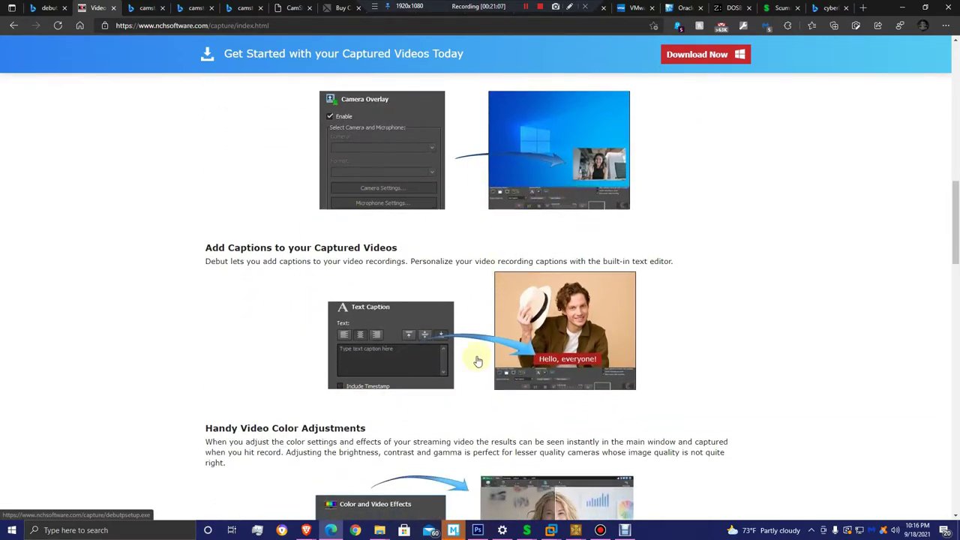
{"action": "scroll", "coordinate": [477, 362], "scroll_direction": "down", "scroll_amount": 5}
{"action": "scroll", "coordinate": [477, 362], "scroll_direction": "down", "scroll_amount": 1}
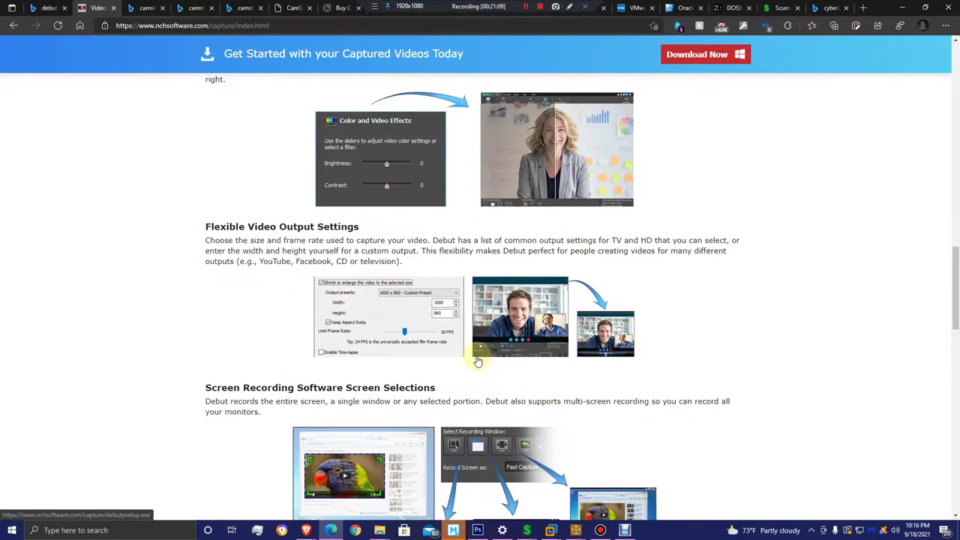
{"action": "scroll", "coordinate": [477, 363], "scroll_direction": "down", "scroll_amount": 2}
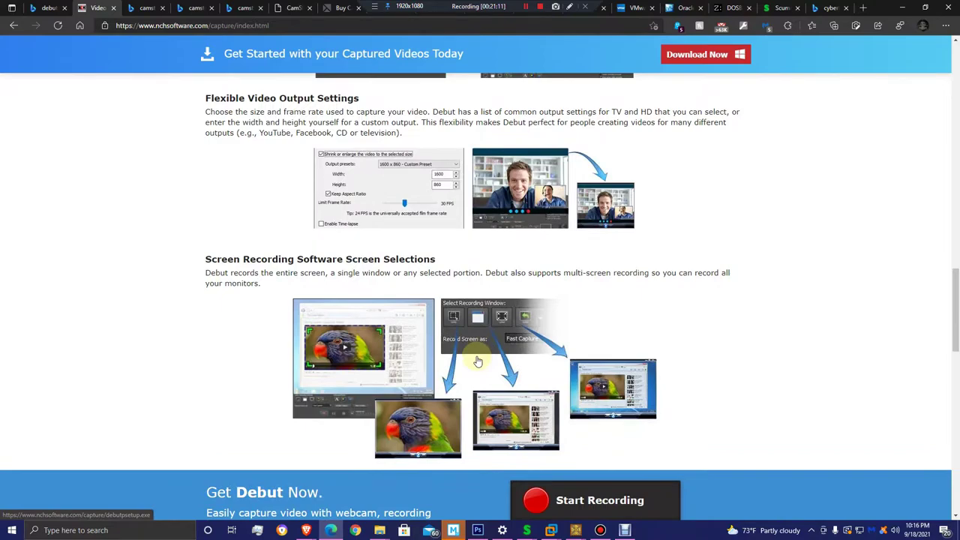
{"action": "scroll", "coordinate": [477, 362], "scroll_direction": "down", "scroll_amount": 4}
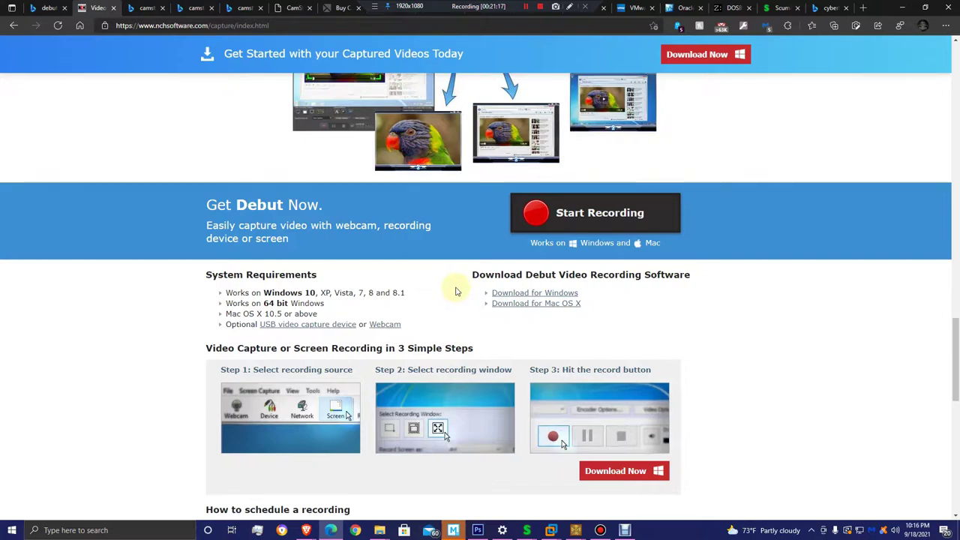
{"action": "scroll", "coordinate": [449, 278], "scroll_direction": "down", "scroll_amount": 1}
{"action": "scroll", "coordinate": [450, 277], "scroll_direction": "down", "scroll_amount": 4}
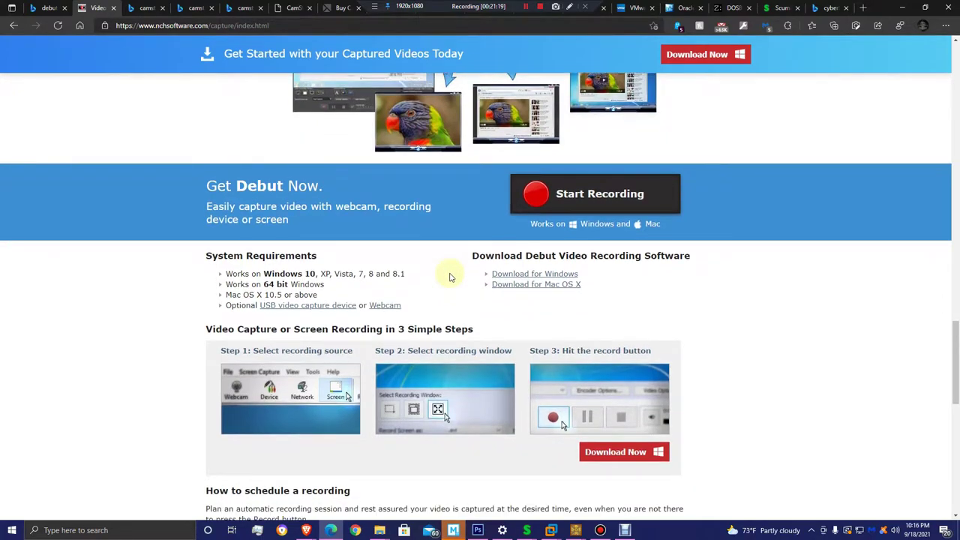
{"action": "scroll", "coordinate": [450, 277], "scroll_direction": "down", "scroll_amount": 5}
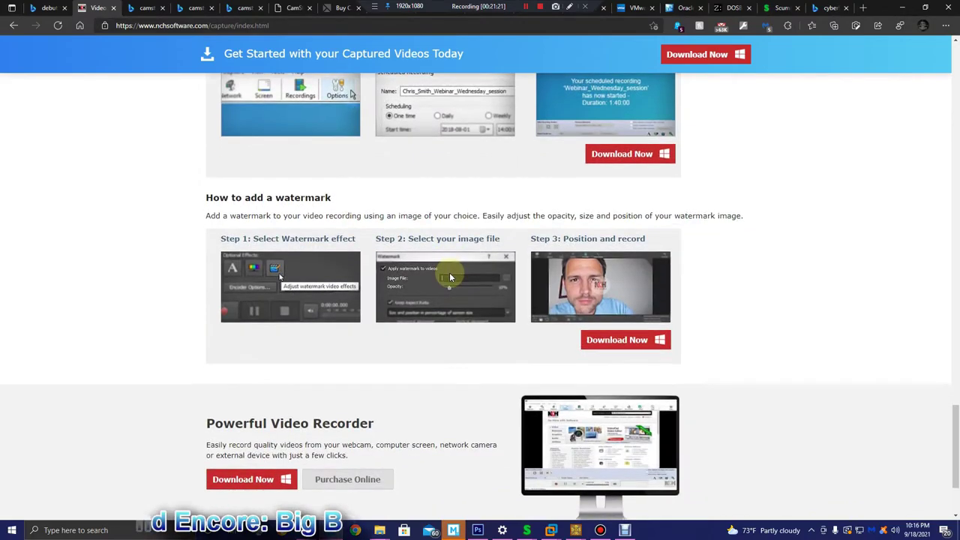
{"action": "scroll", "coordinate": [450, 275], "scroll_direction": "up", "scroll_amount": 10}
{"action": "scroll", "coordinate": [450, 274], "scroll_direction": "up", "scroll_amount": 15}
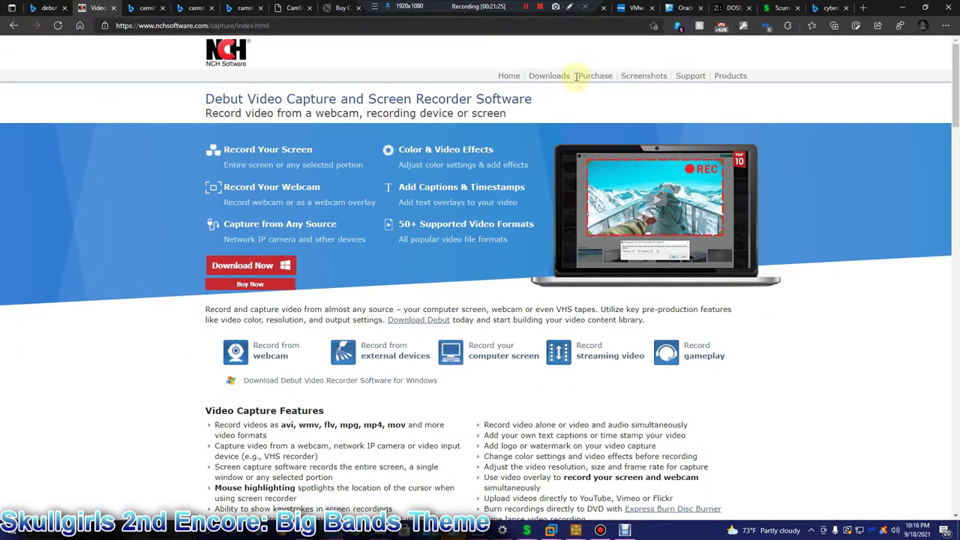
Open Debut's purchase page to review the edition and bundle prices, closing the extra product page opened from the Pro Edition link.
{"action": "left_click", "coordinate": [595, 76]}
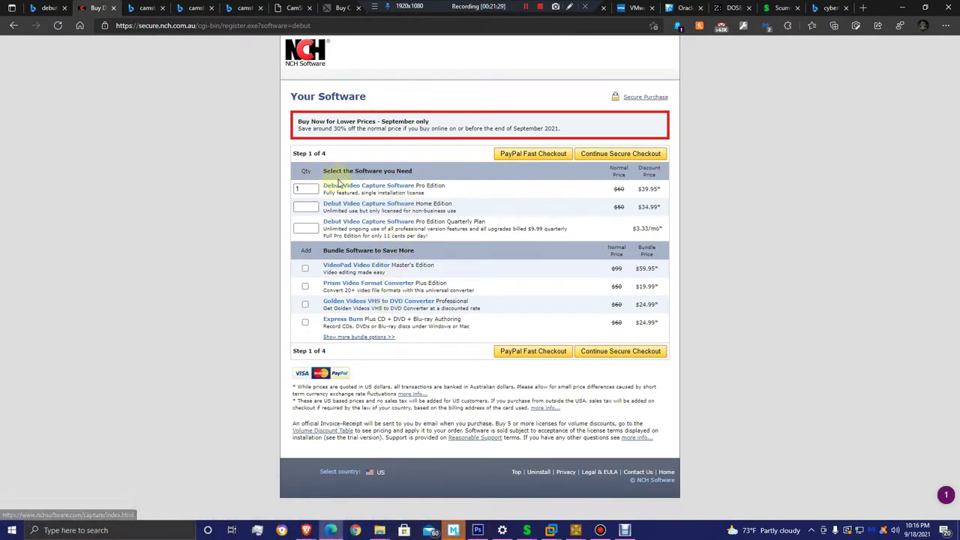
{"action": "left_click", "coordinate": [393, 187]}
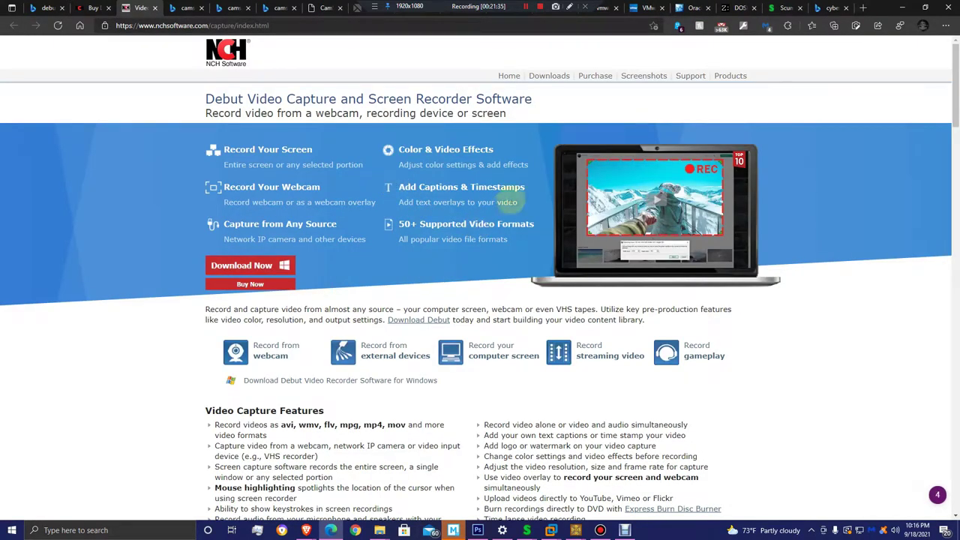
{"action": "double_click", "coordinate": [876, 9]}
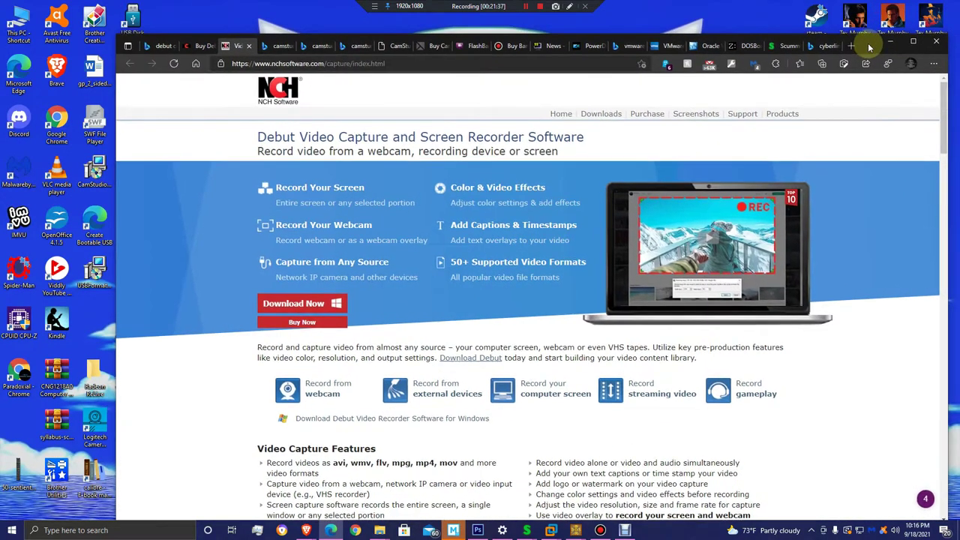
{"action": "left_click", "coordinate": [195, 46]}
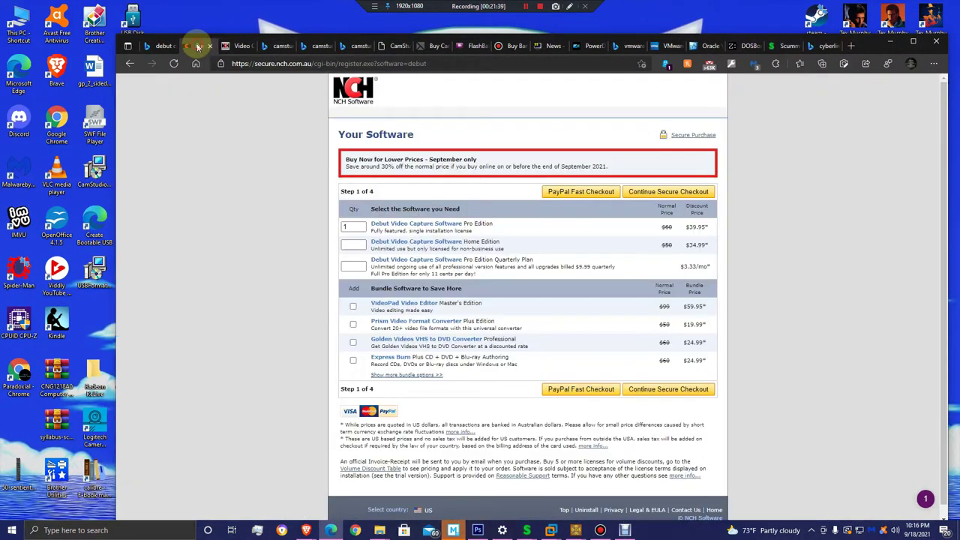
{"action": "left_click", "coordinate": [239, 48]}
{"action": "left_click", "coordinate": [249, 46]}
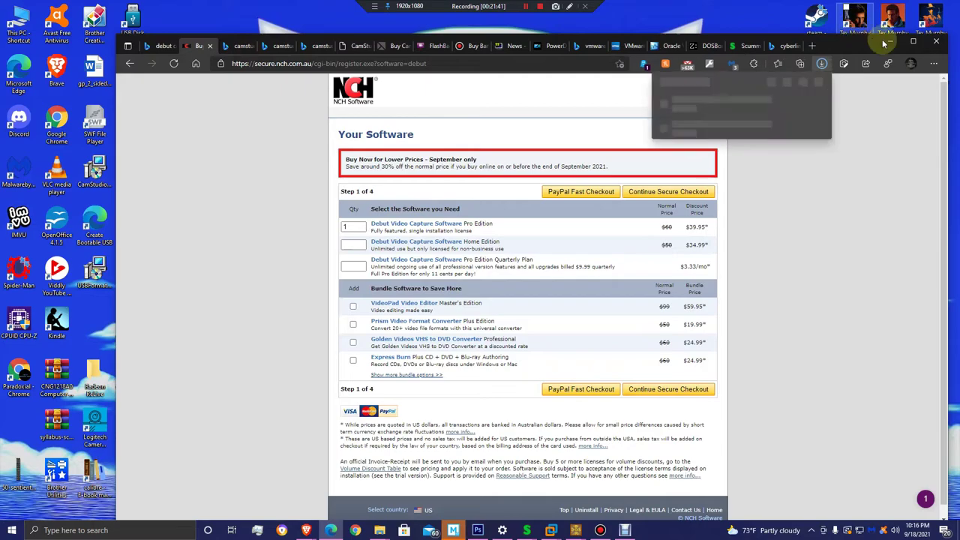
{"action": "left_click", "coordinate": [913, 47]}
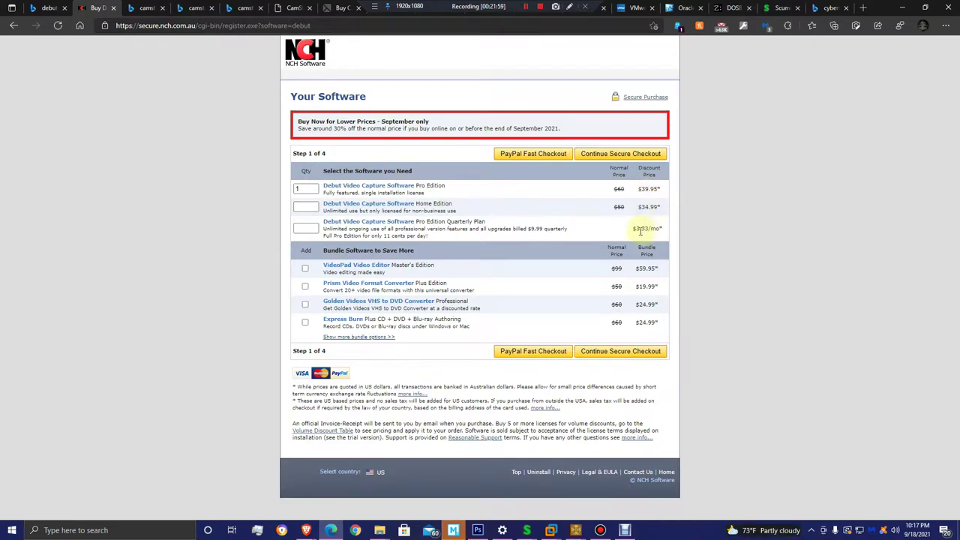
Minimize the browser and look over Debut's main window both maximized and at reduced size.
{"action": "left_click", "coordinate": [897, 7]}
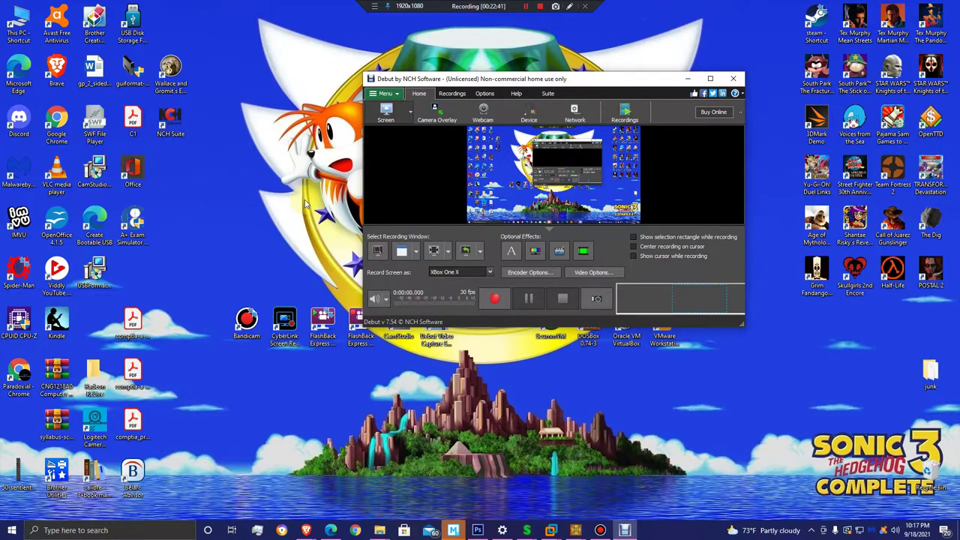
{"action": "left_click_drag", "start_coordinate": [553, 83], "coordinate": [462, 62]}
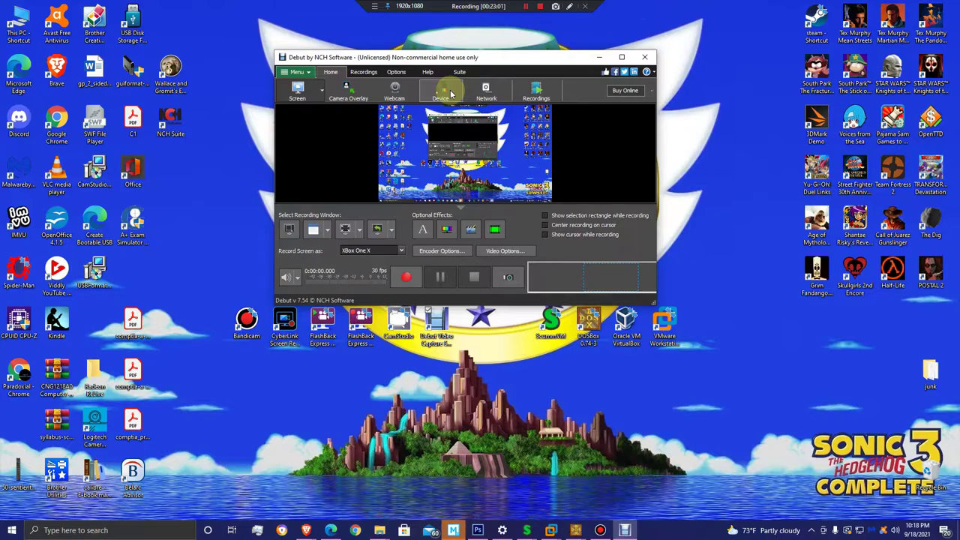
{"action": "left_click", "coordinate": [621, 57]}
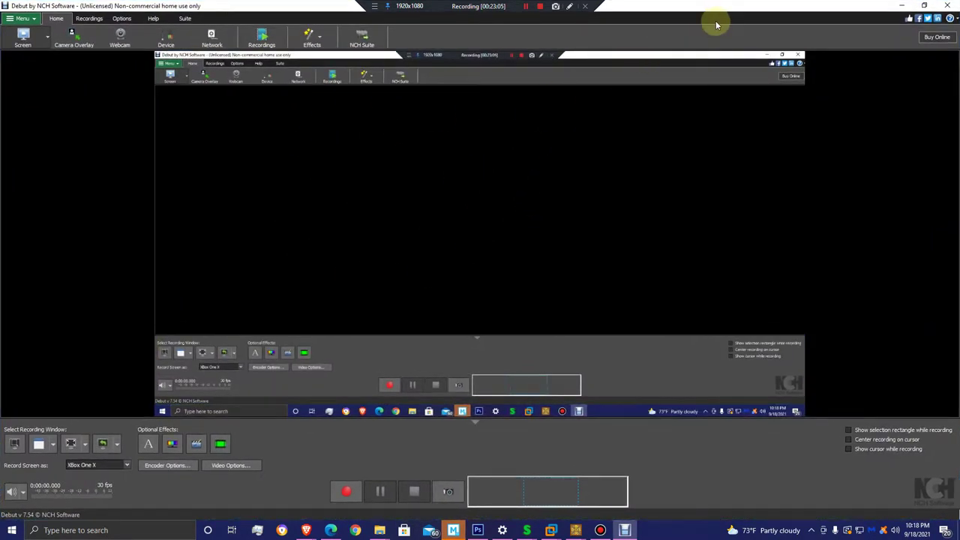
{"action": "left_click_drag", "start_coordinate": [715, 5], "coordinate": [548, 94]}
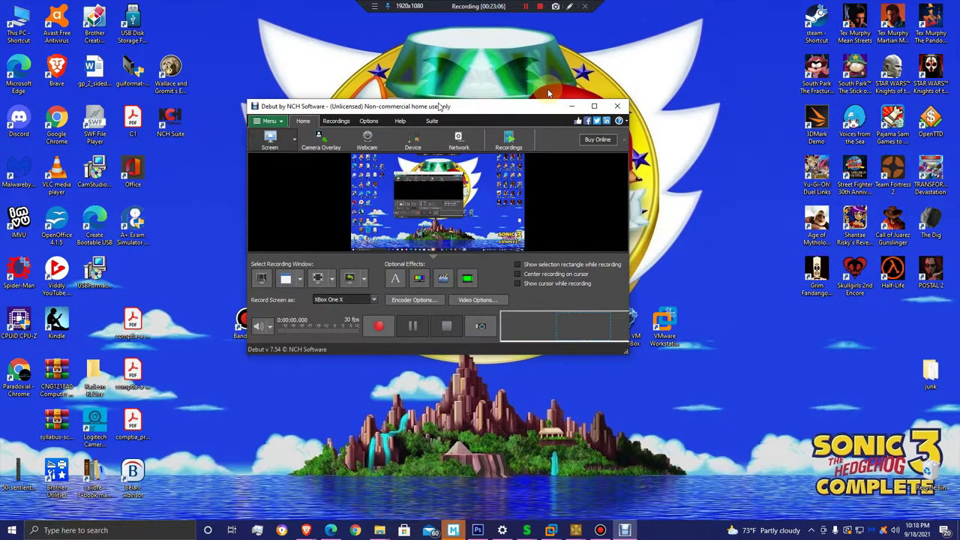
{"action": "left_click_drag", "start_coordinate": [440, 106], "coordinate": [413, 80]}
{"action": "left_click_drag", "start_coordinate": [477, 81], "coordinate": [515, 115]}
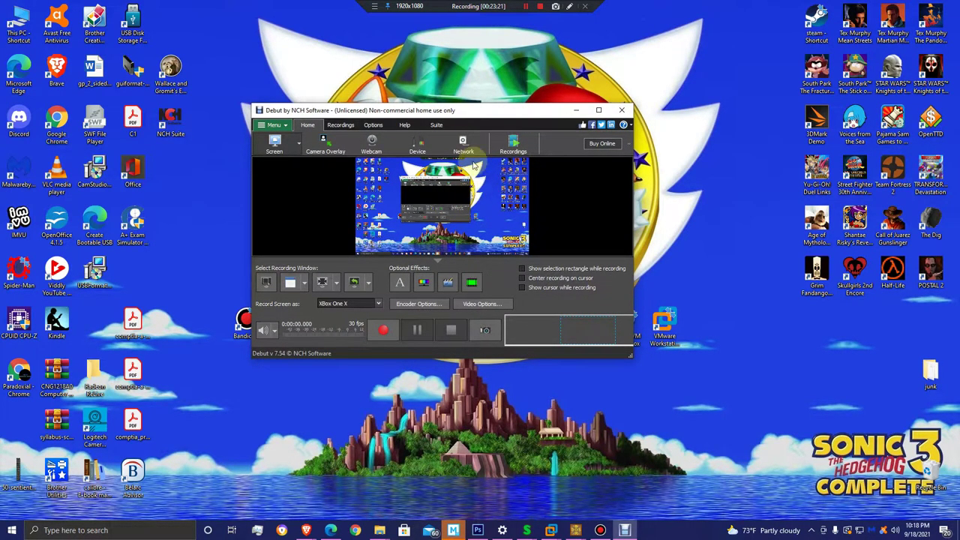
{"action": "left_click_drag", "start_coordinate": [486, 114], "coordinate": [524, 103]}
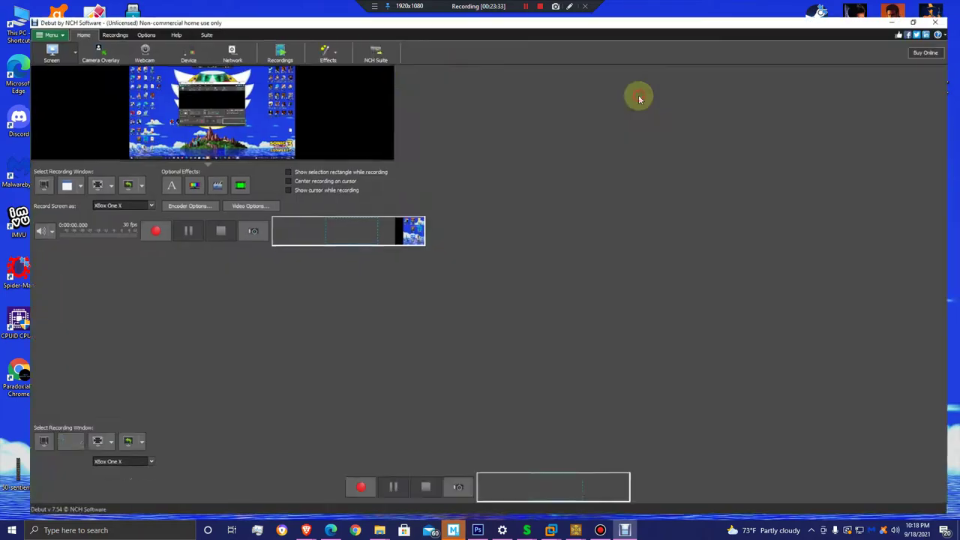
{"action": "left_click", "coordinate": [634, 98]}
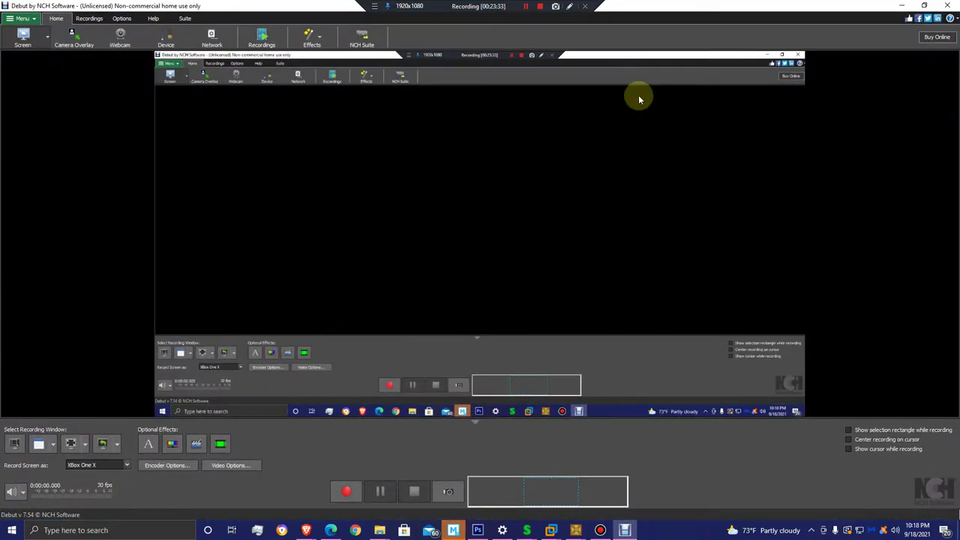
{"action": "left_click_drag", "start_coordinate": [692, 8], "coordinate": [484, 98]}
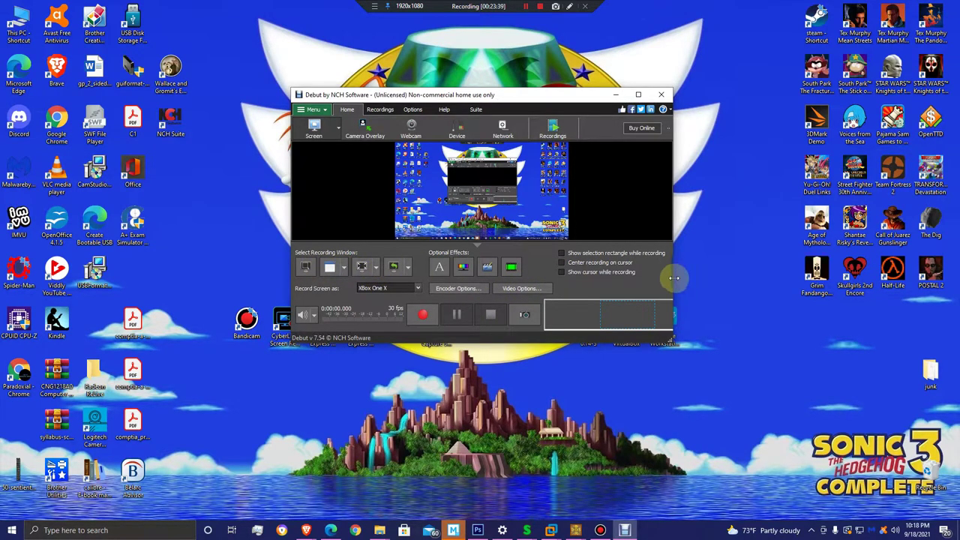
Close Debut and bring up CyberLink's PowerDirector version comparison page in the browser.
{"action": "left_click", "coordinate": [671, 97]}
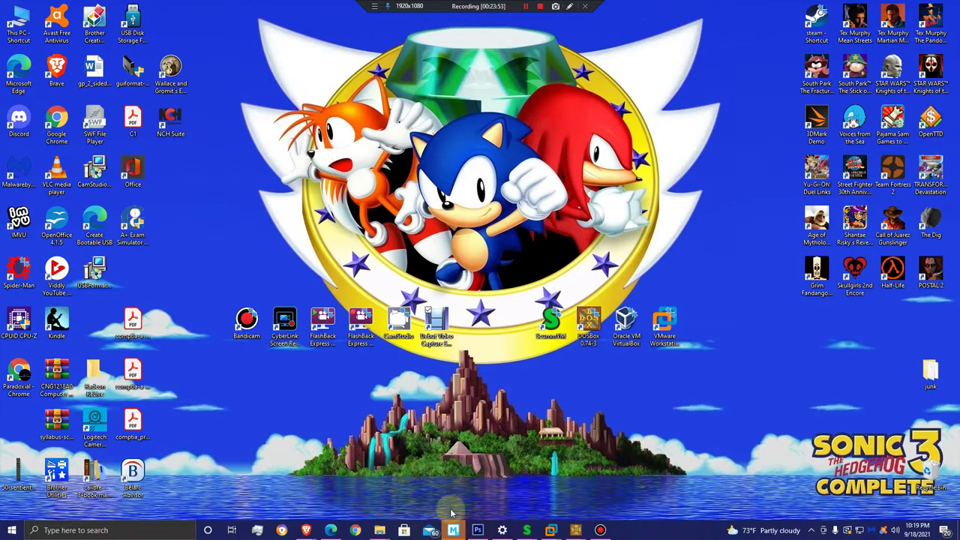
{"action": "left_click", "coordinate": [331, 530]}
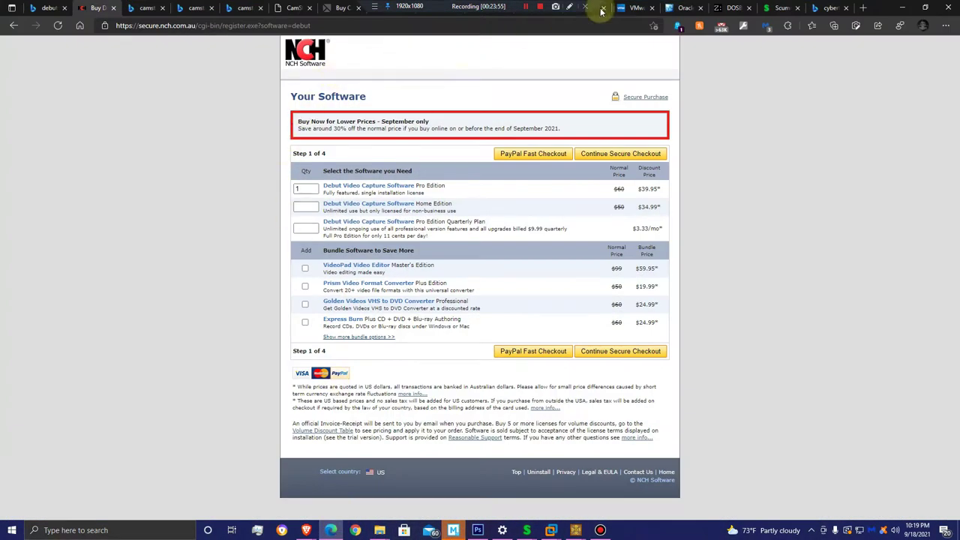
{"action": "double_click", "coordinate": [878, 9]}
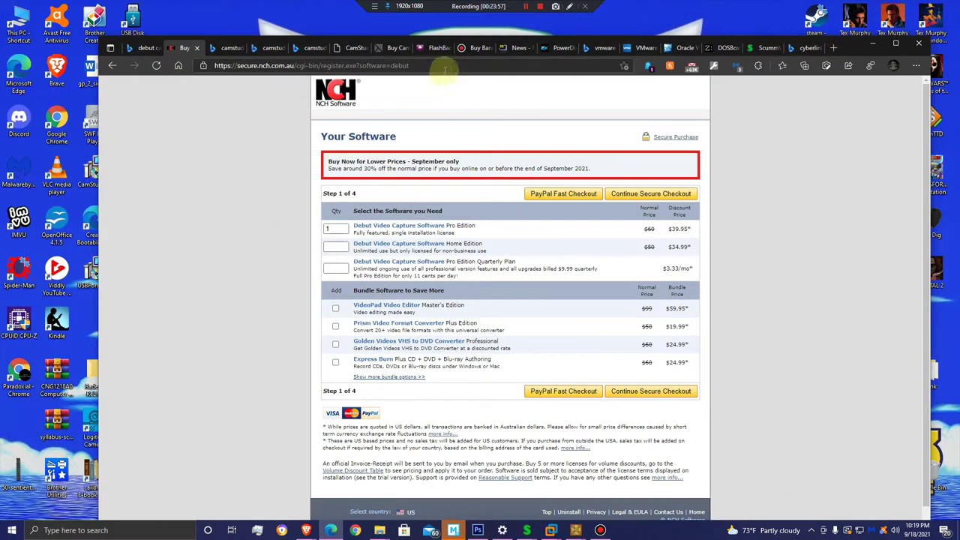
{"action": "left_click", "coordinate": [353, 47]}
{"action": "left_click", "coordinate": [563, 48]}
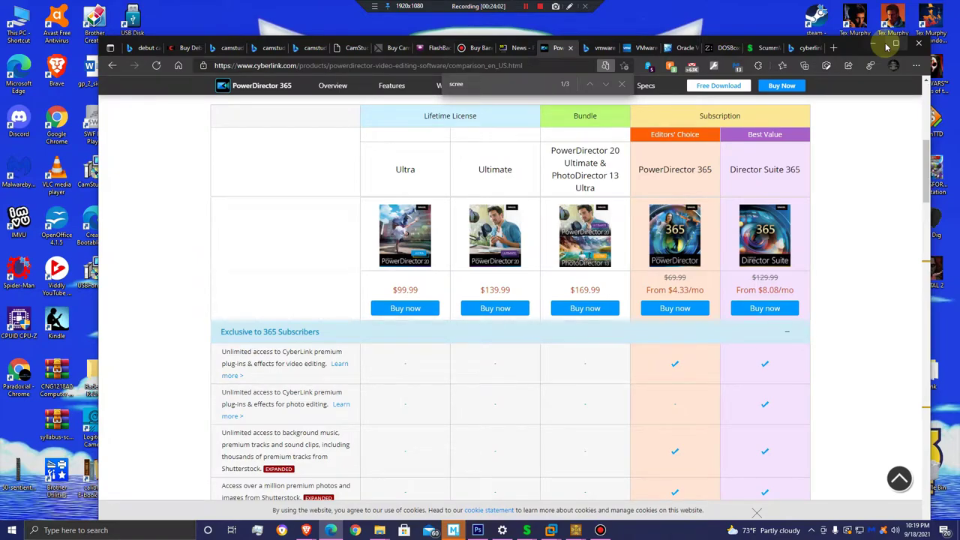
Maximize the browser and find the Screen capture (Screen Recorder v4 SE) row in the PowerDirector version comparison.
{"action": "left_click", "coordinate": [894, 42]}
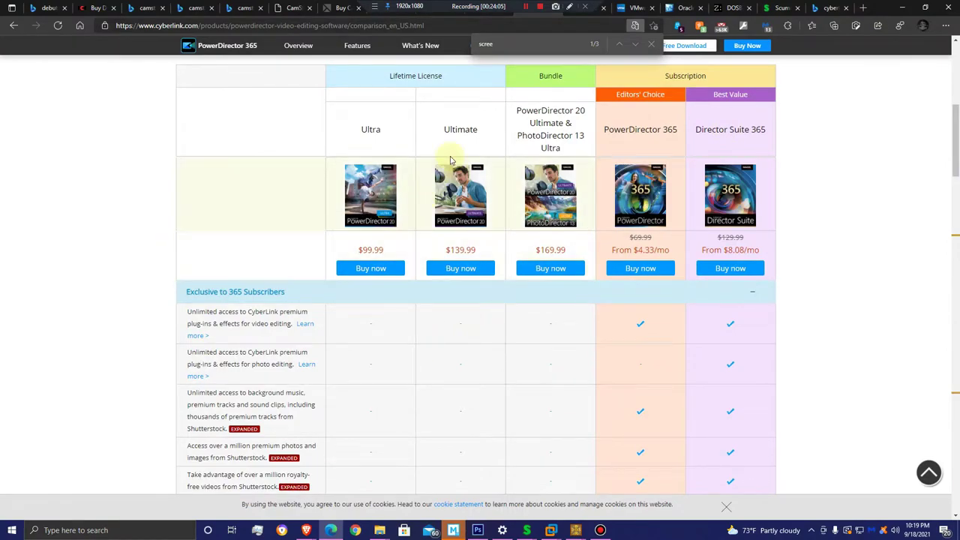
{"action": "left_click", "coordinate": [636, 48]}
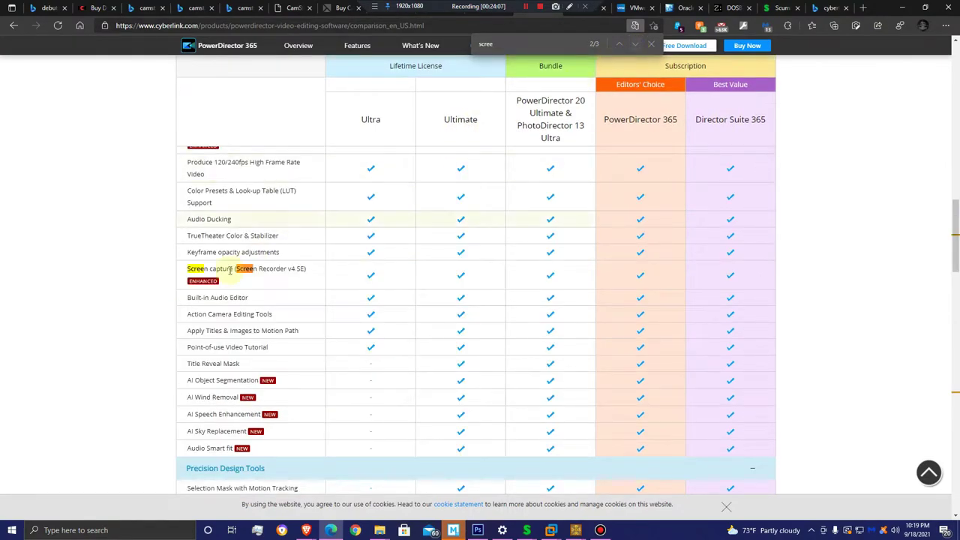
{"action": "left_click_drag", "start_coordinate": [188, 268], "coordinate": [380, 280]}
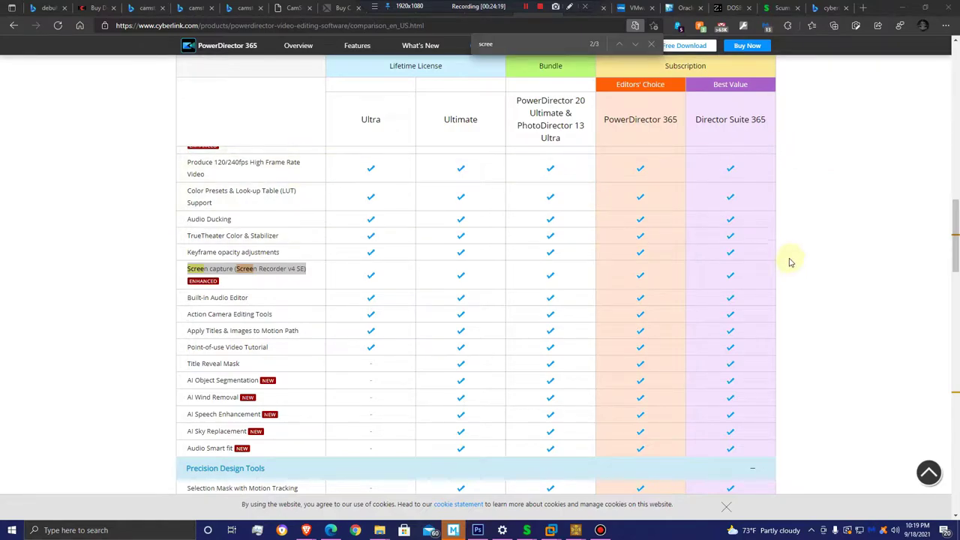
{"action": "left_click", "coordinate": [812, 208]}
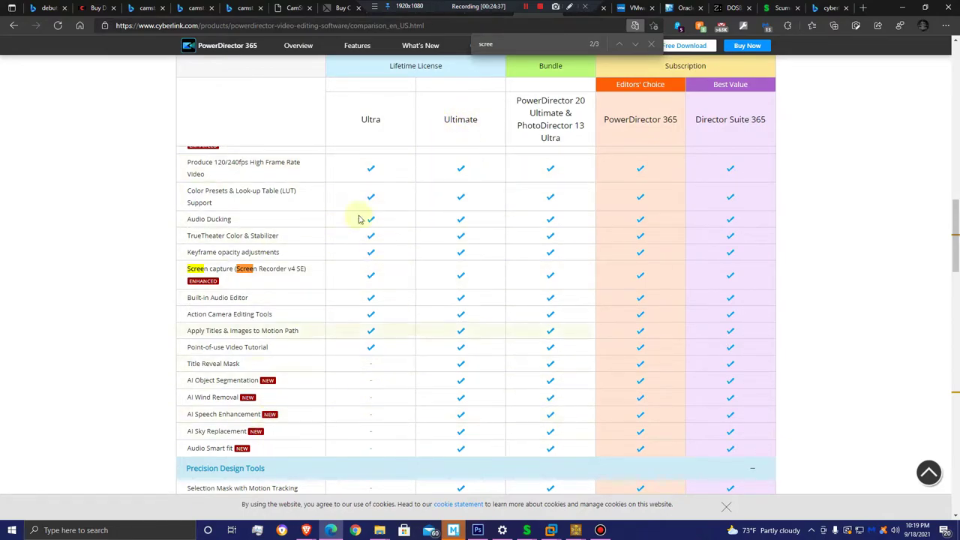
Launch CyberLink Screen Recorder from the desktop and clear the browser window out of the way.
{"action": "left_click", "coordinate": [906, 7]}
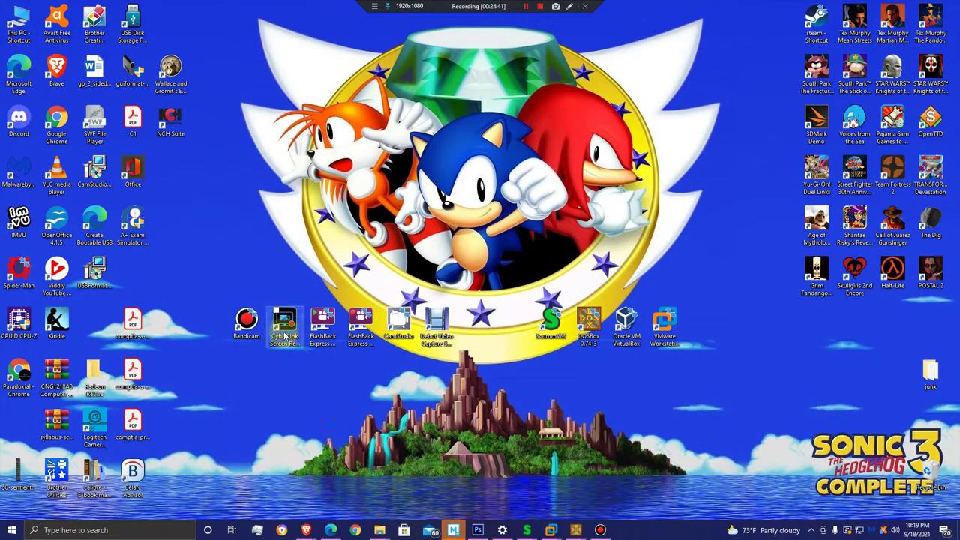
{"action": "left_click", "coordinate": [291, 337]}
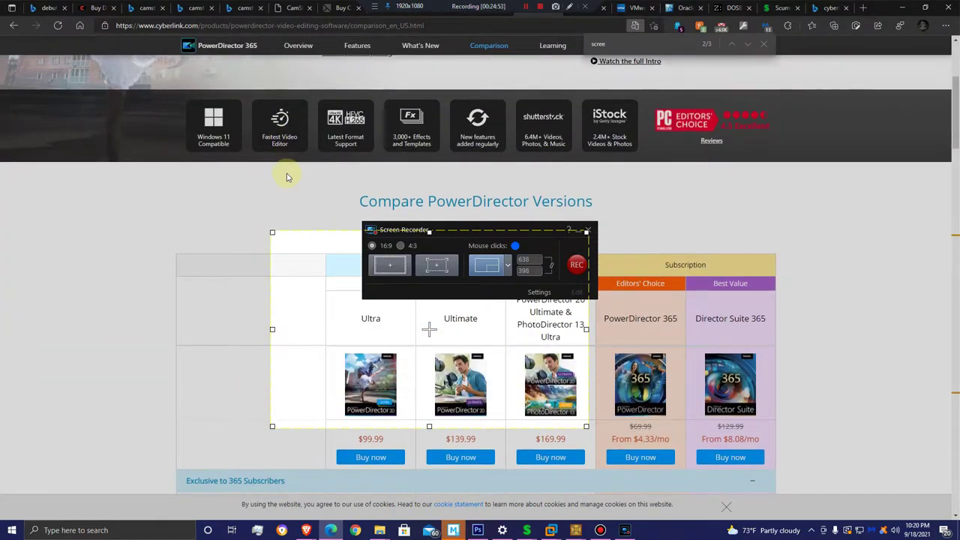
{"action": "scroll", "coordinate": [286, 177], "scroll_direction": "down", "scroll_amount": 3}
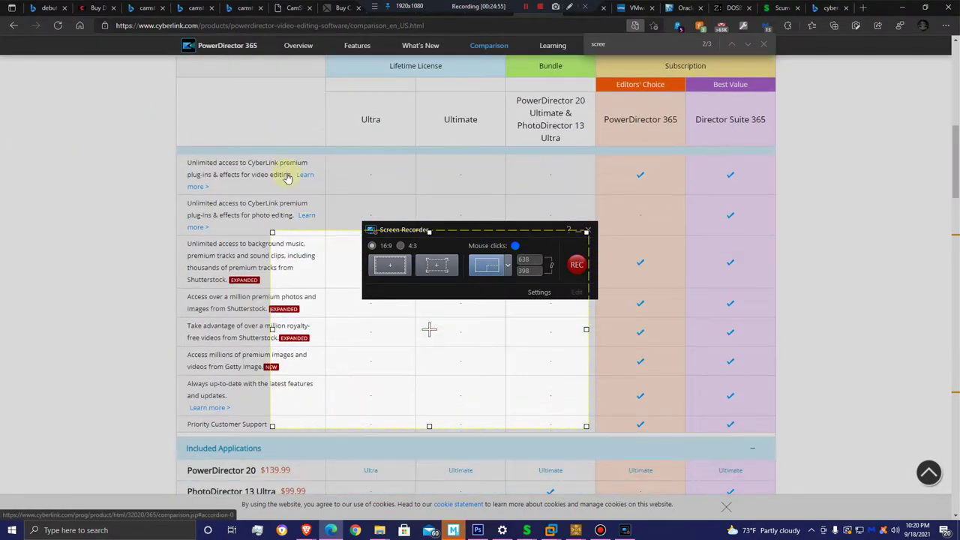
{"action": "left_click", "coordinate": [897, 8]}
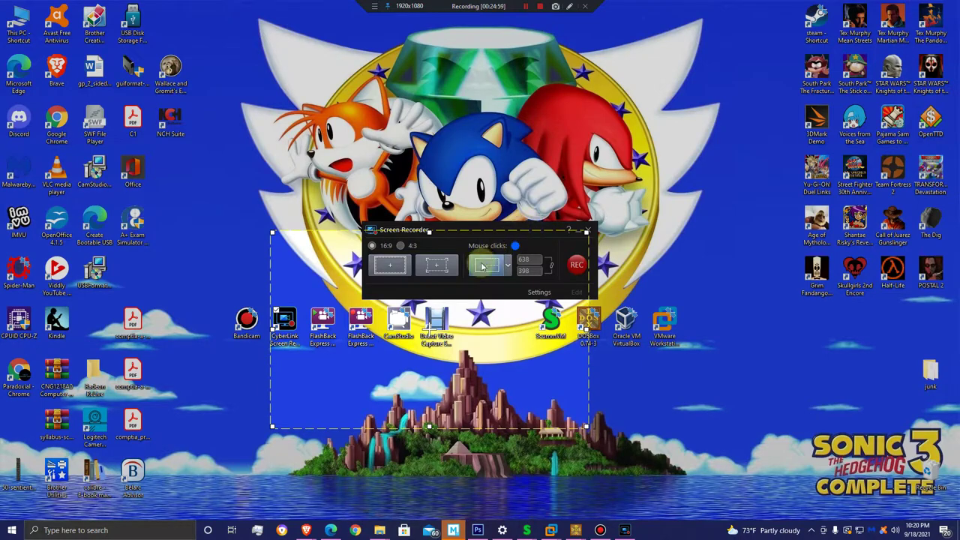
Move the capture region up over the wallpaper characters and place the Screen Recorder window below it.
{"action": "left_click", "coordinate": [431, 336]}
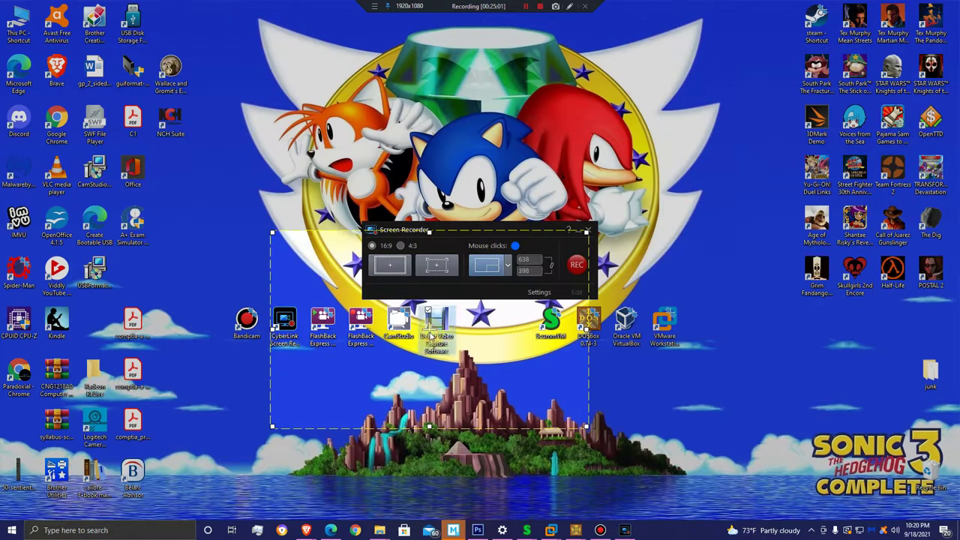
{"action": "left_click_drag", "start_coordinate": [422, 329], "coordinate": [474, 178]}
{"action": "left_click_drag", "start_coordinate": [491, 231], "coordinate": [490, 387]}
{"action": "left_click", "coordinate": [643, 398]}
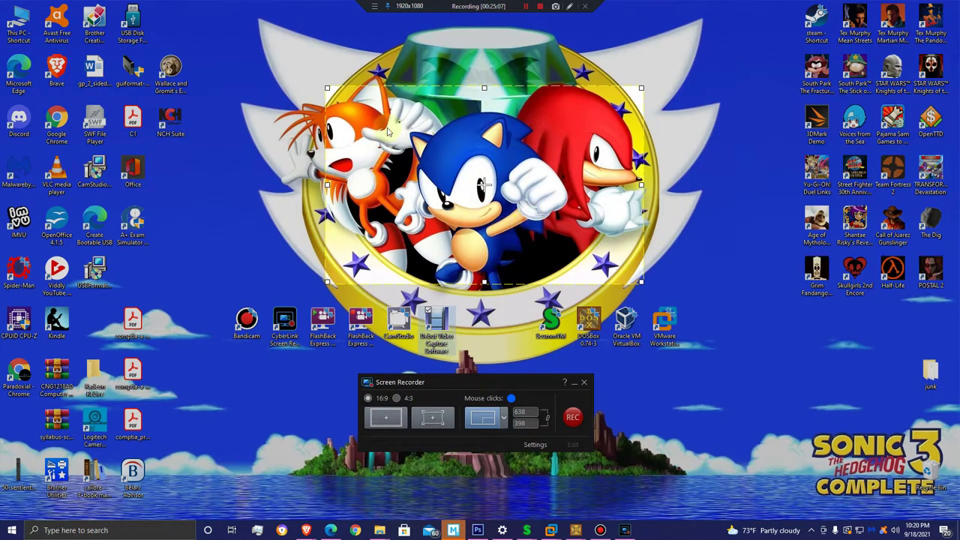
Review the Screen Recorder settings, including the frame rate and format choices and the audio options, and leave them without saving.
{"action": "left_click", "coordinate": [529, 446]}
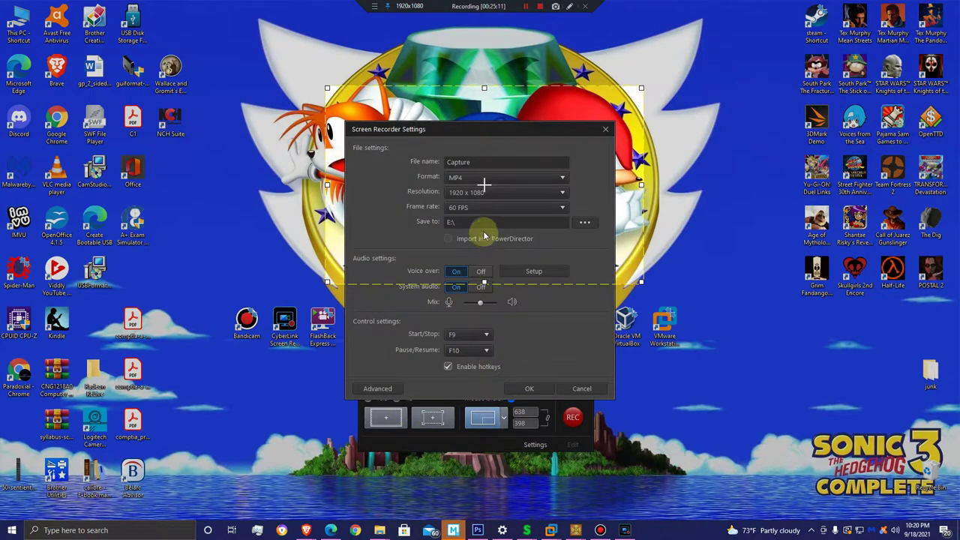
{"action": "left_click", "coordinate": [492, 208]}
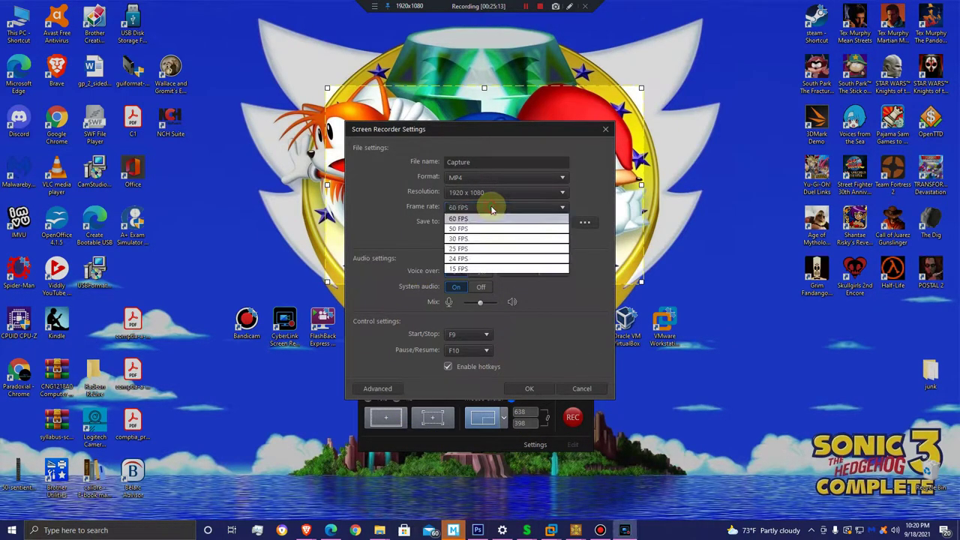
{"action": "left_click", "coordinate": [492, 207]}
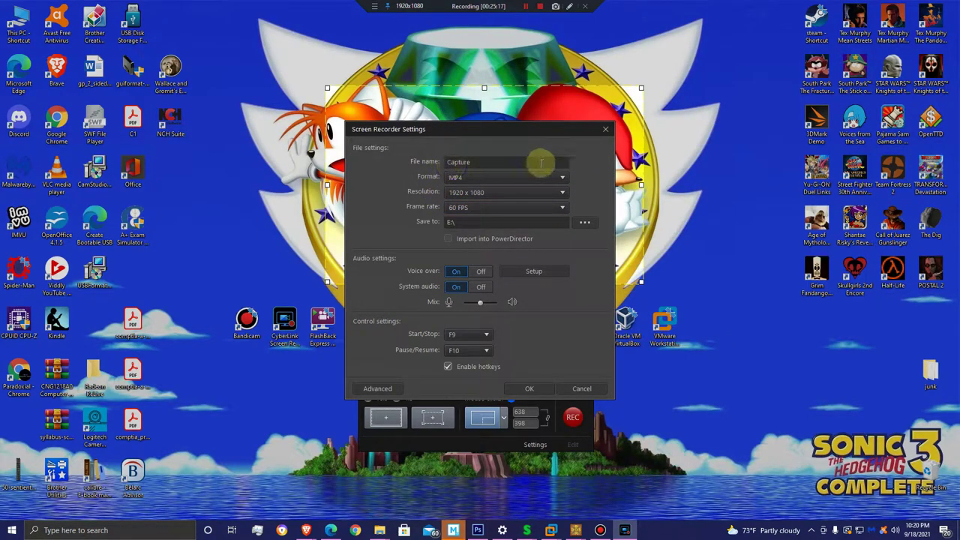
{"action": "left_click", "coordinate": [459, 178]}
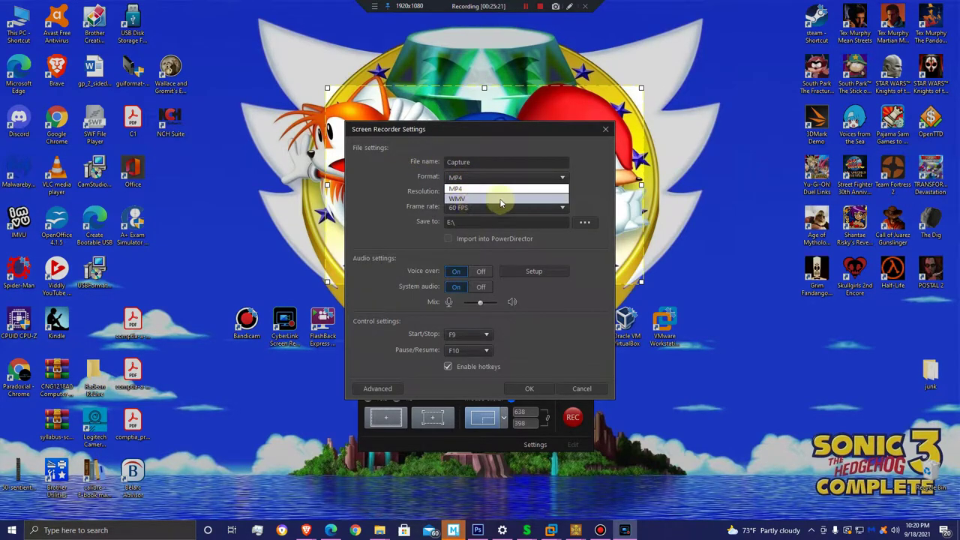
{"action": "left_click", "coordinate": [576, 318]}
{"action": "left_click", "coordinate": [484, 286]}
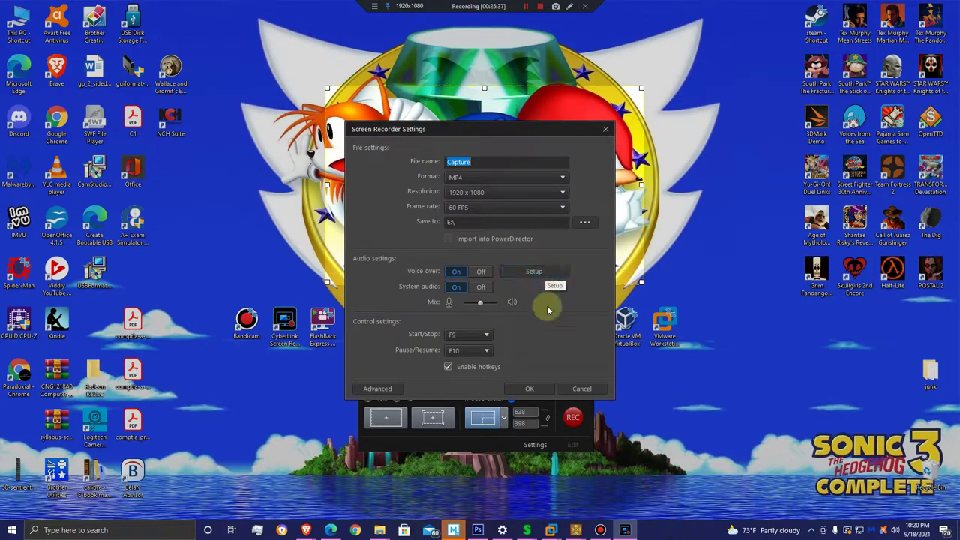
{"action": "left_click", "coordinate": [579, 388]}
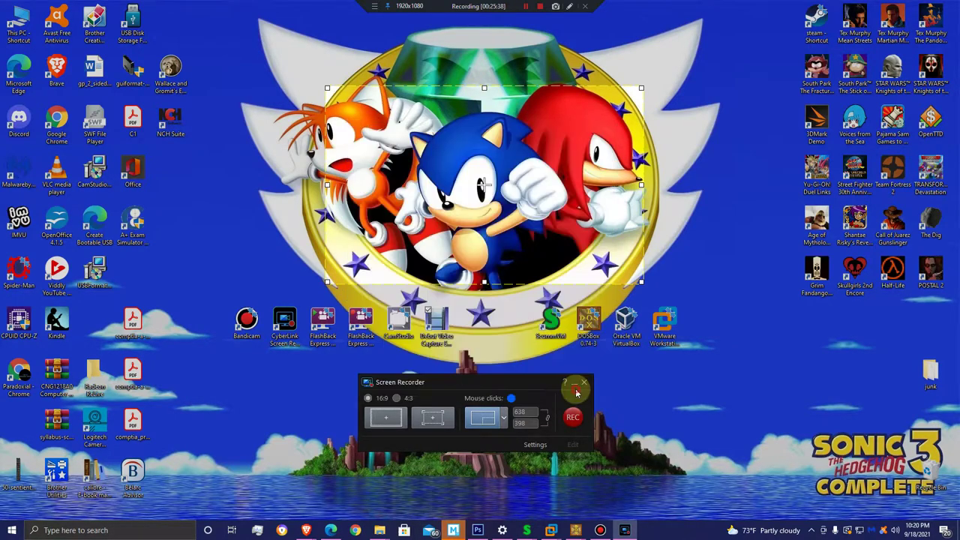
Bring up the ScummVM window and align it with the upper and side edges of the capture region.
{"action": "mouse_move", "coordinate": [527, 529]}
{"action": "left_click", "coordinate": [572, 474]}
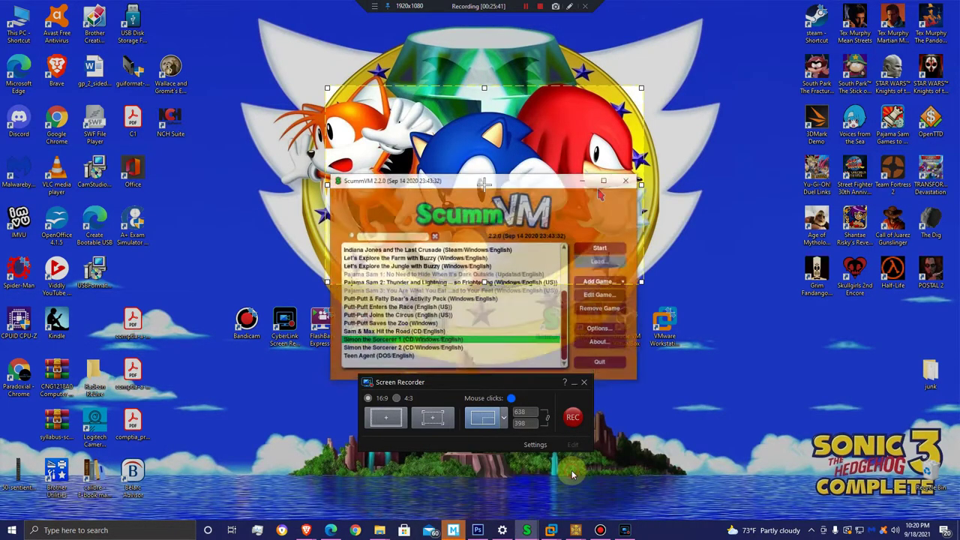
{"action": "left_click_drag", "start_coordinate": [507, 162], "coordinate": [508, 91]}
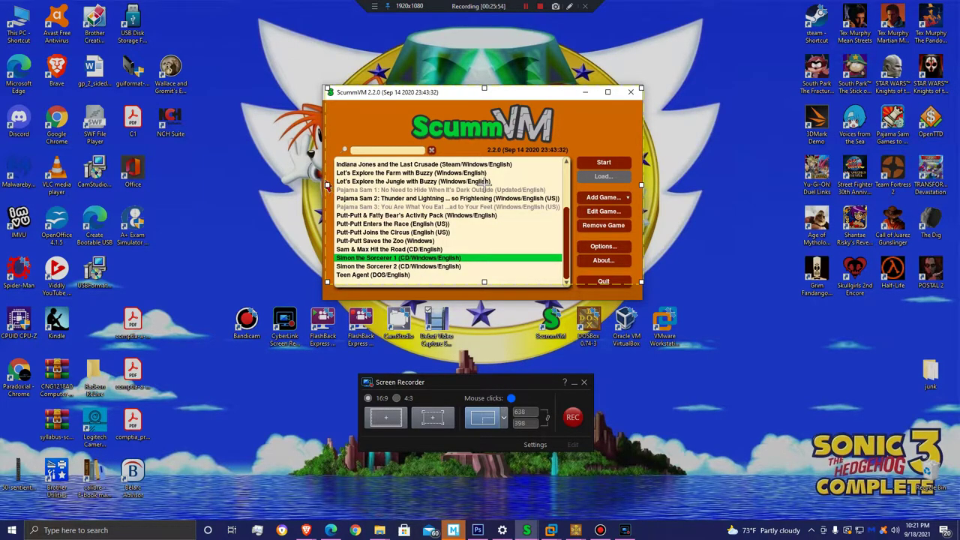
{"action": "left_click_drag", "start_coordinate": [323, 183], "coordinate": [327, 186]}
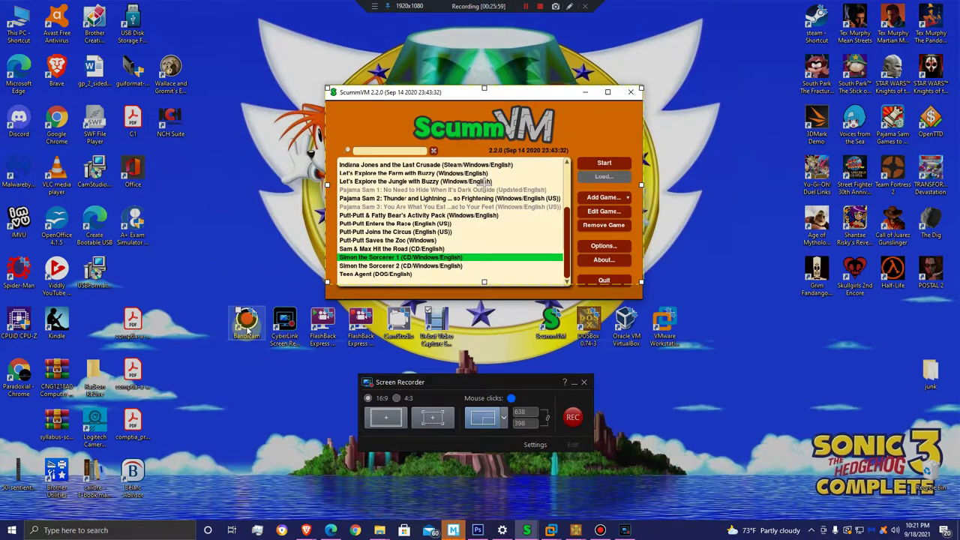
{"action": "left_click", "coordinate": [240, 370]}
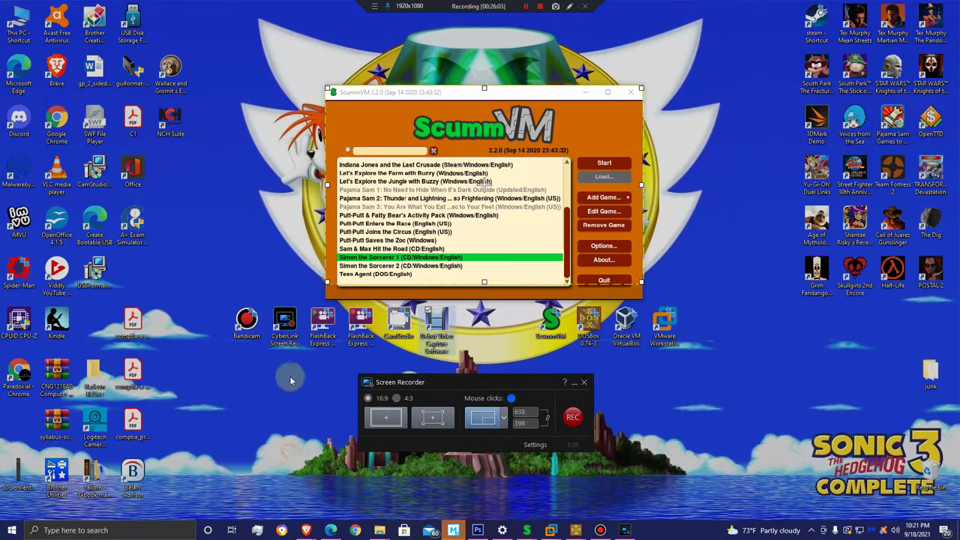
{"action": "left_click", "coordinate": [284, 327]}
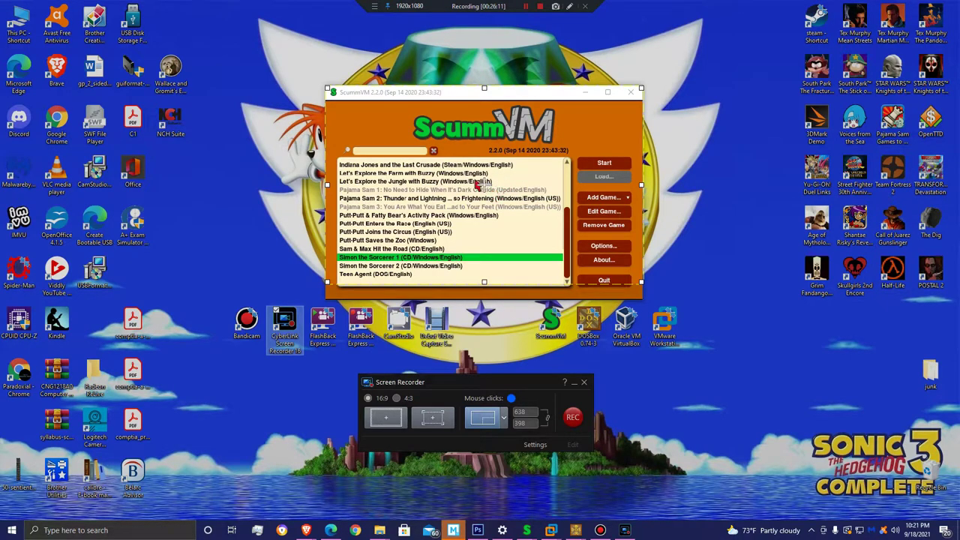
{"action": "left_click", "coordinate": [534, 174]}
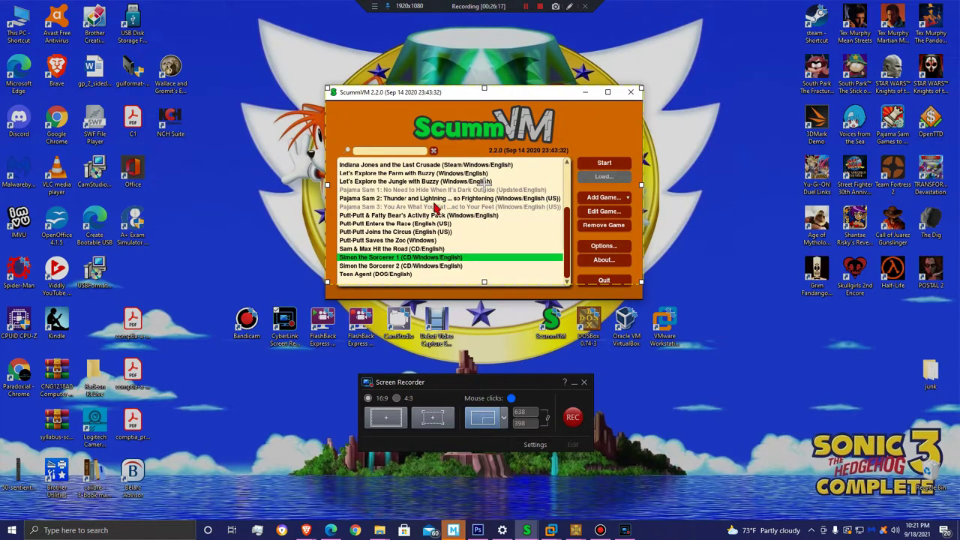
{"action": "key", "text": "alt+Tab"}
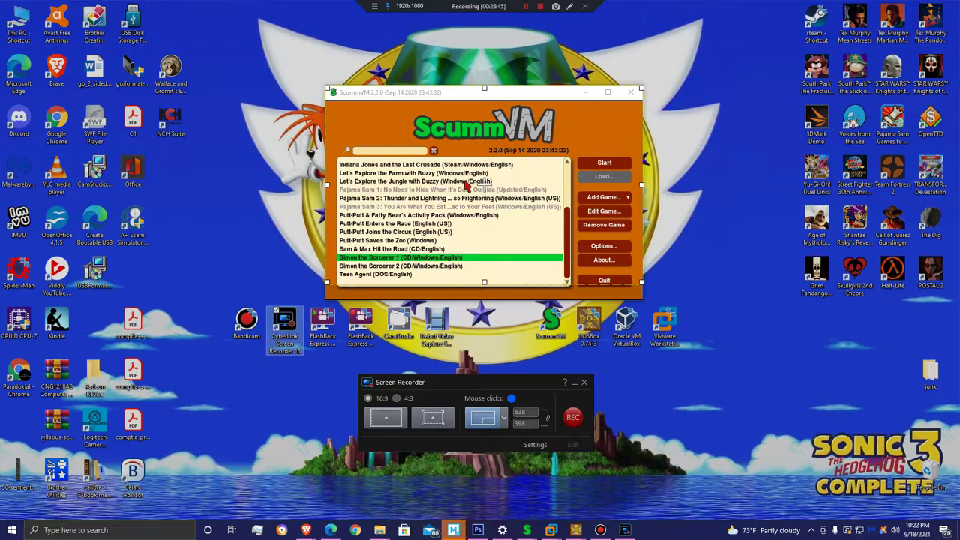
{"action": "left_click", "coordinate": [432, 214]}
{"action": "left_click", "coordinate": [439, 182]}
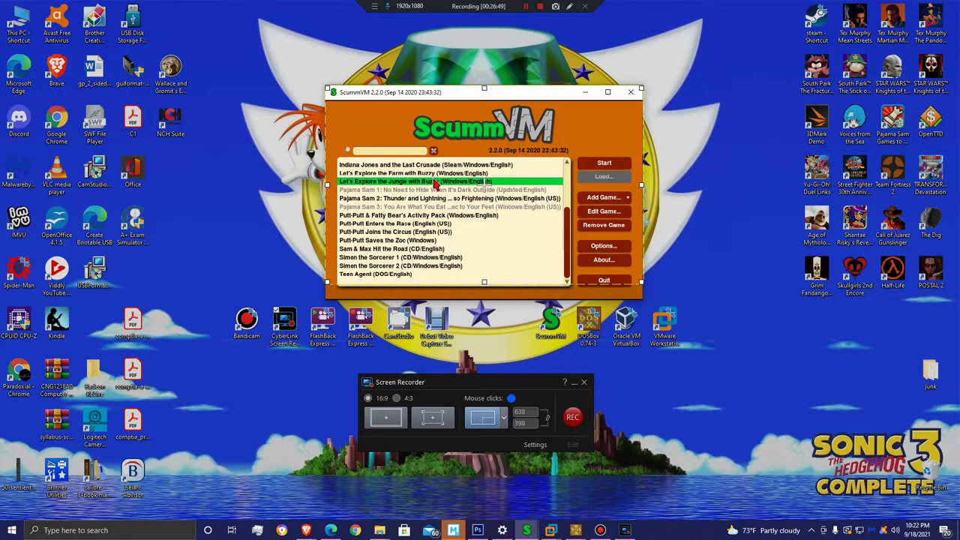
{"action": "left_click", "coordinate": [432, 175]}
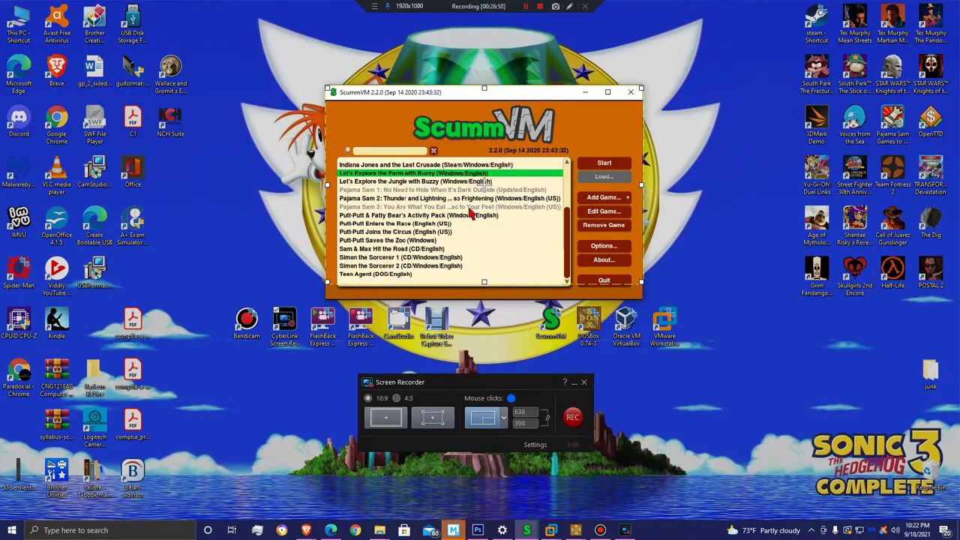
Resize the capture region to 638 x 400 so it frames the ScummVM content below the title bar.
{"action": "left_click_drag", "start_coordinate": [484, 284], "coordinate": [477, 303]}
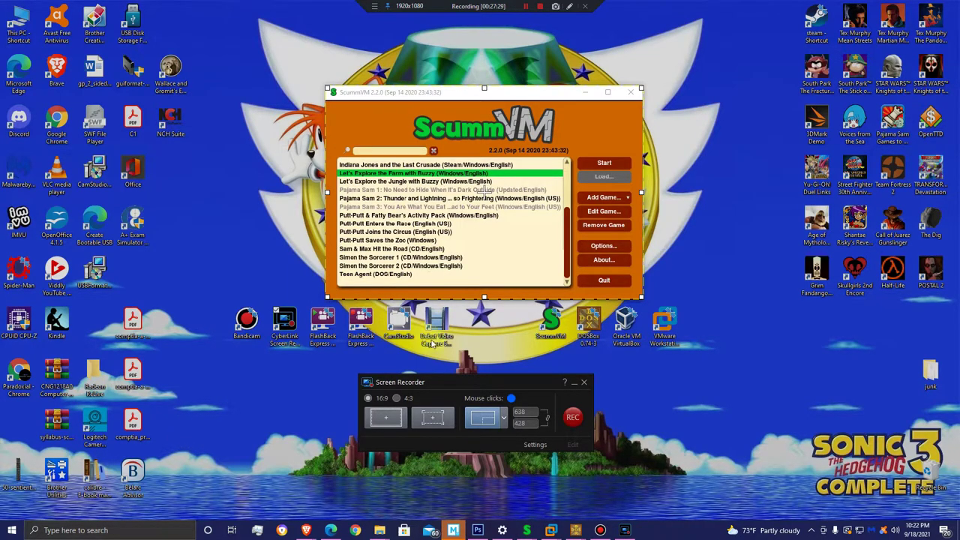
{"action": "left_click", "coordinate": [495, 339]}
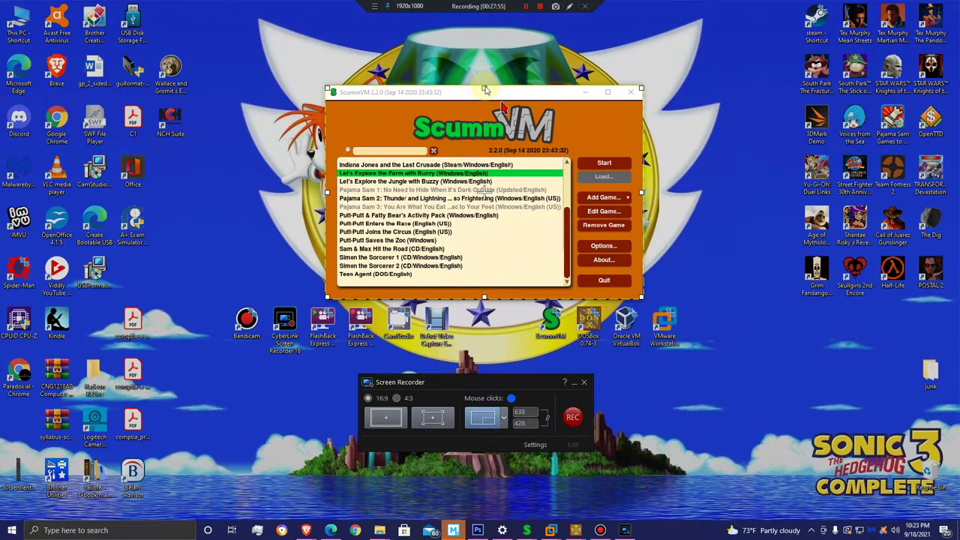
{"action": "left_click_drag", "start_coordinate": [484, 88], "coordinate": [485, 101]}
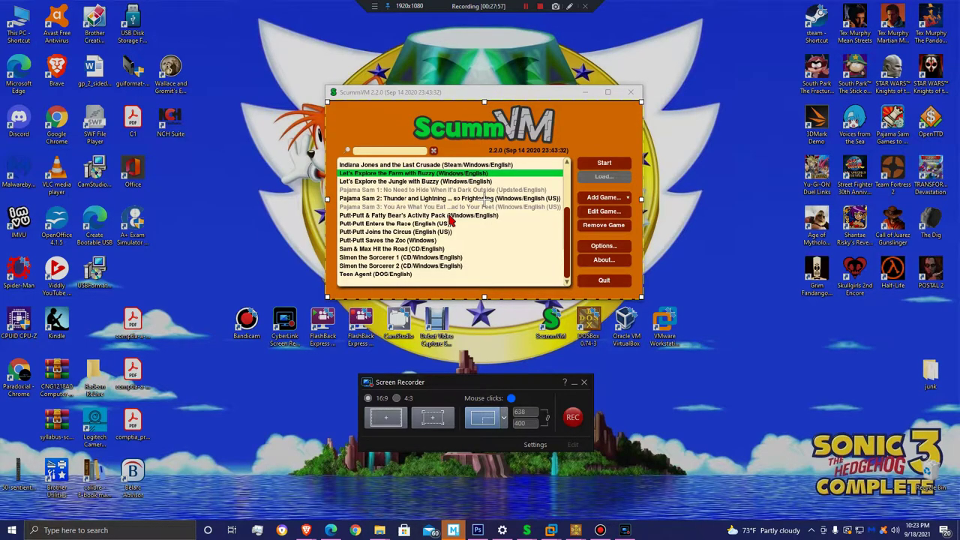
Look through ScummVM's game list, highlighting a few titles and returning to the start of the list.
{"action": "left_click", "coordinate": [389, 258]}
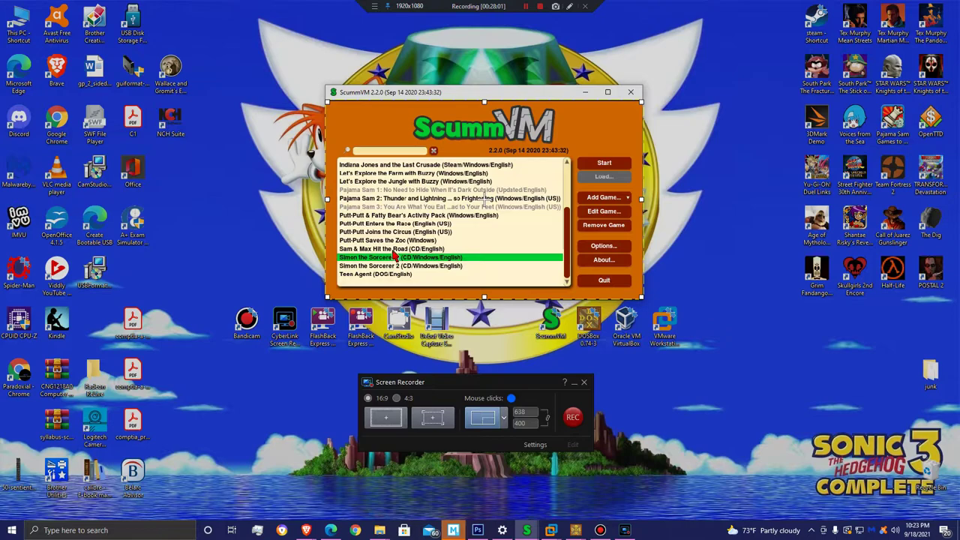
{"action": "left_click", "coordinate": [368, 241]}
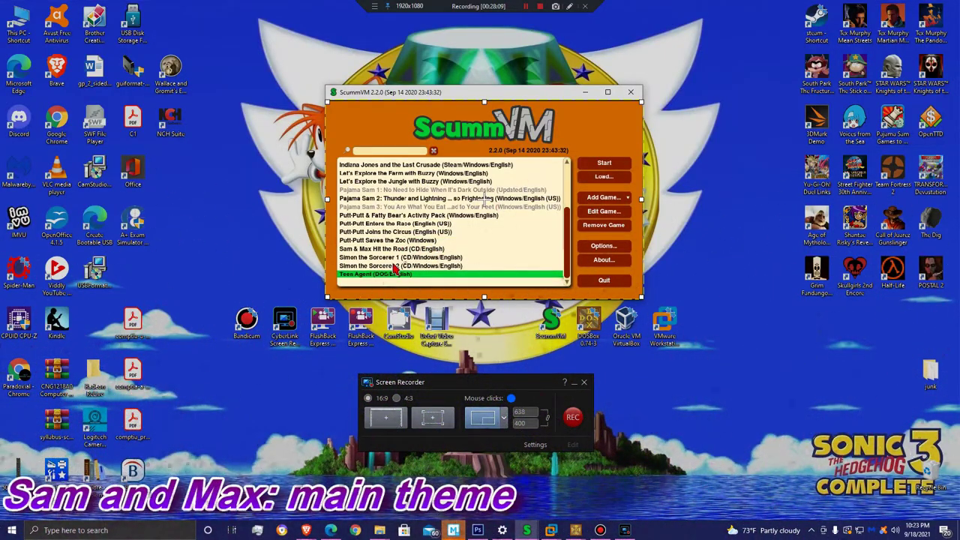
{"action": "scroll", "coordinate": [390, 226], "scroll_direction": "up", "scroll_amount": 3}
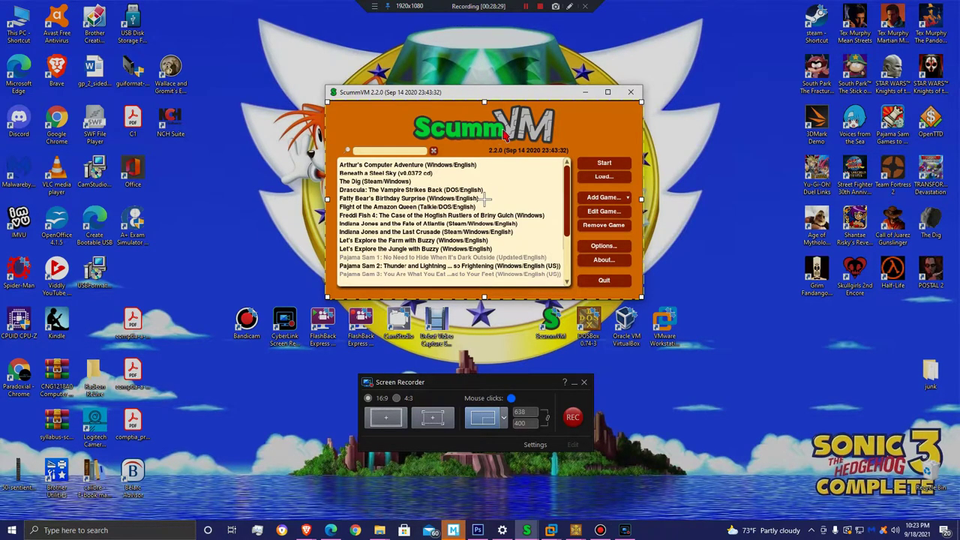
Try adding the Sam and Max Hit the Road folder from GOG Galaxy as a ScummVM game, and cancel its game settings.
{"action": "left_click", "coordinate": [604, 198]}
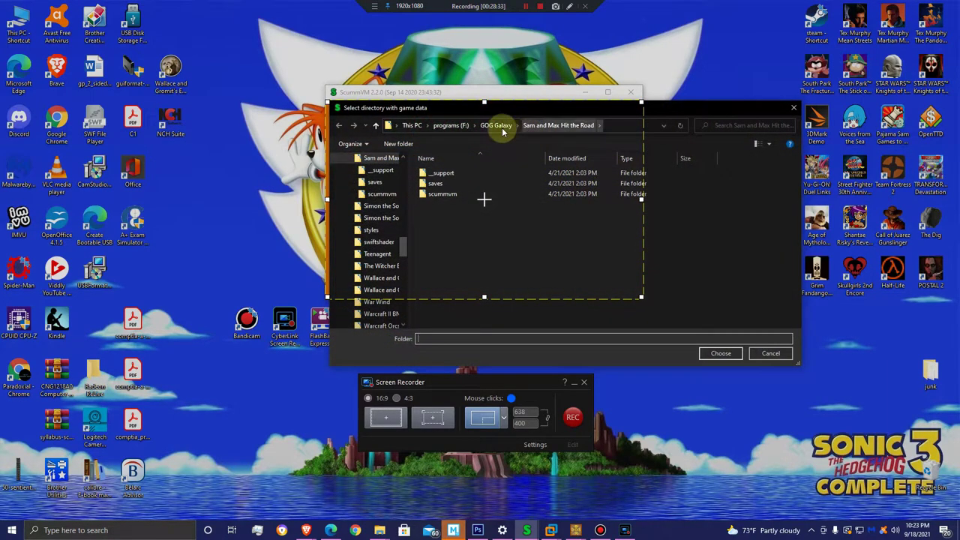
{"action": "left_click", "coordinate": [498, 126]}
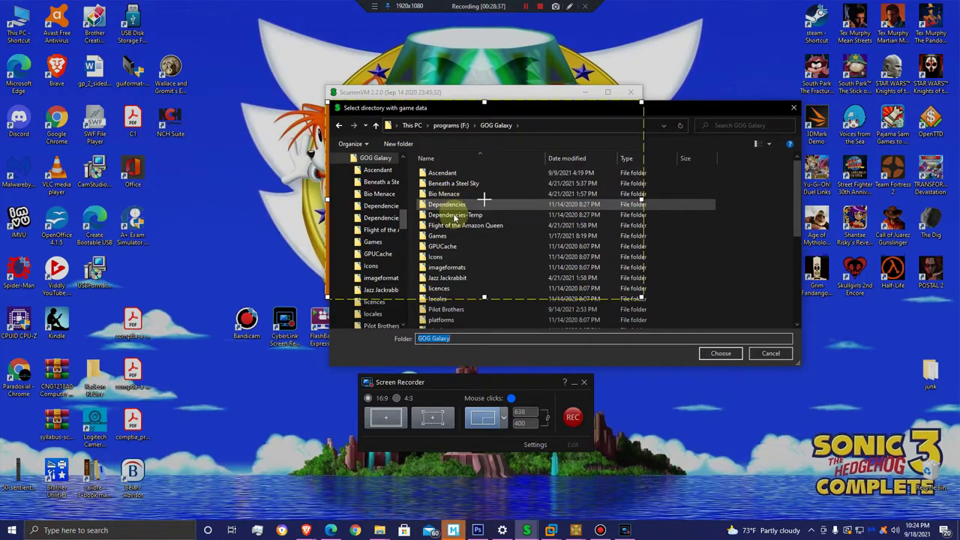
{"action": "scroll", "coordinate": [464, 262], "scroll_direction": "down", "scroll_amount": 2}
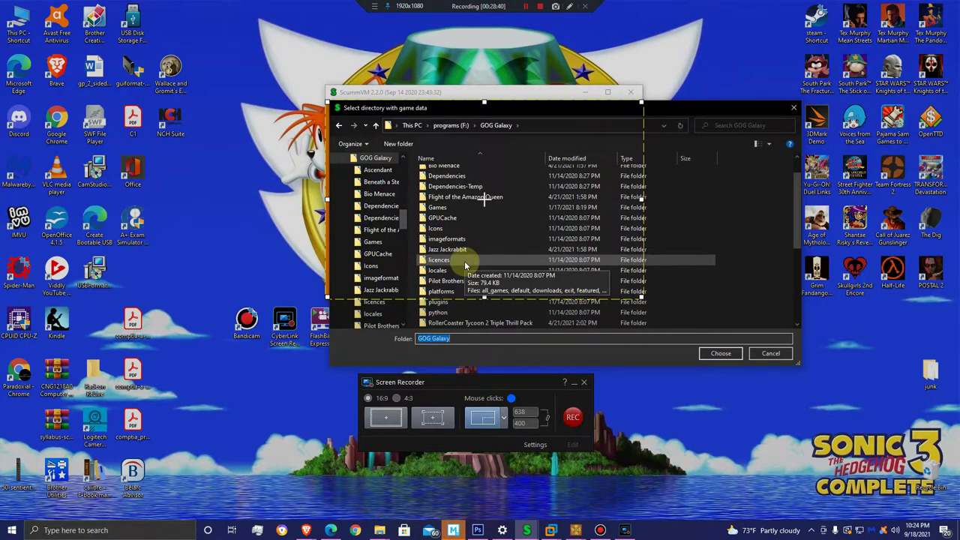
{"action": "scroll", "coordinate": [464, 263], "scroll_direction": "down", "scroll_amount": 1}
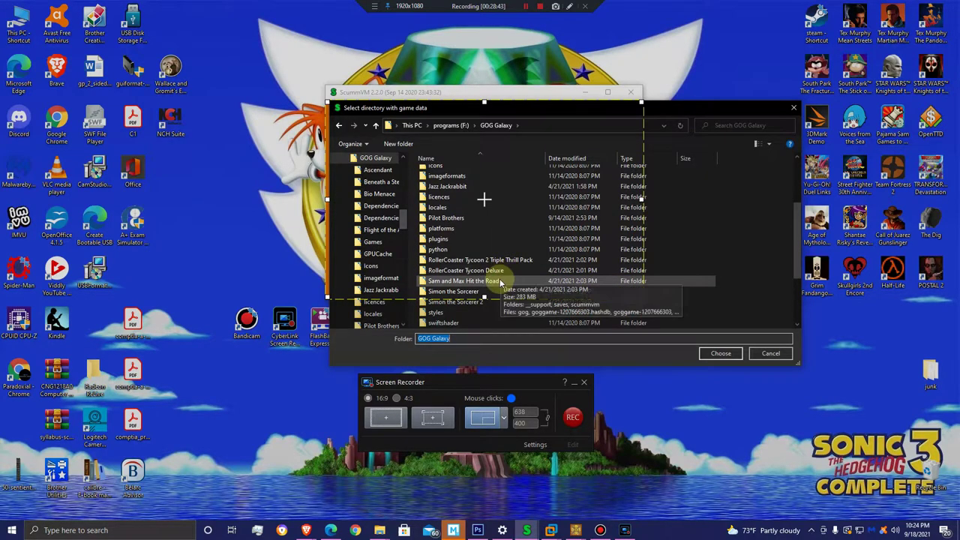
{"action": "left_click", "coordinate": [492, 281]}
{"action": "left_click", "coordinate": [718, 353]}
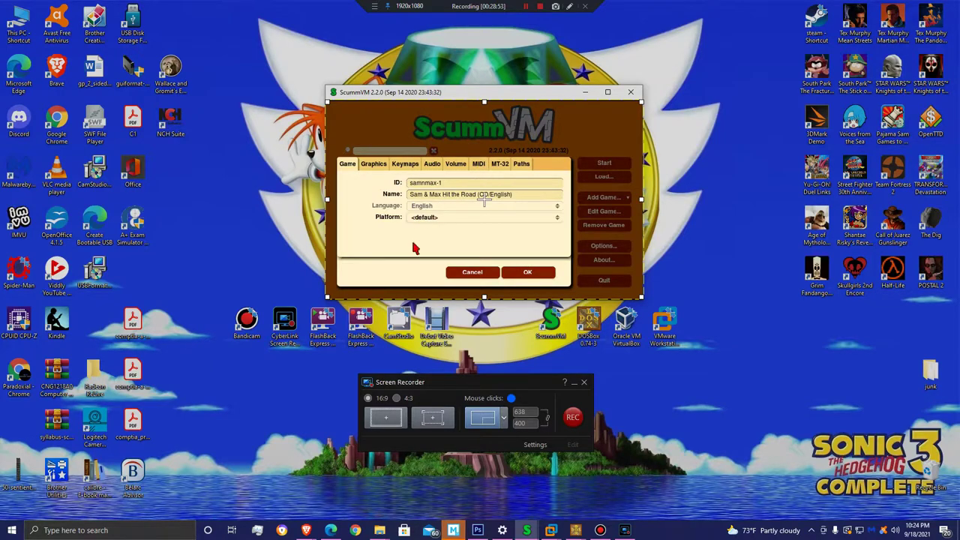
{"action": "left_click", "coordinate": [472, 271]}
Review the audio settings of Sam & Max Hit the Road, including the available music devices, and leave them without saving.
{"action": "scroll", "coordinate": [456, 236], "scroll_direction": "down", "scroll_amount": 3}
{"action": "scroll", "coordinate": [455, 233], "scroll_direction": "down", "scroll_amount": 3}
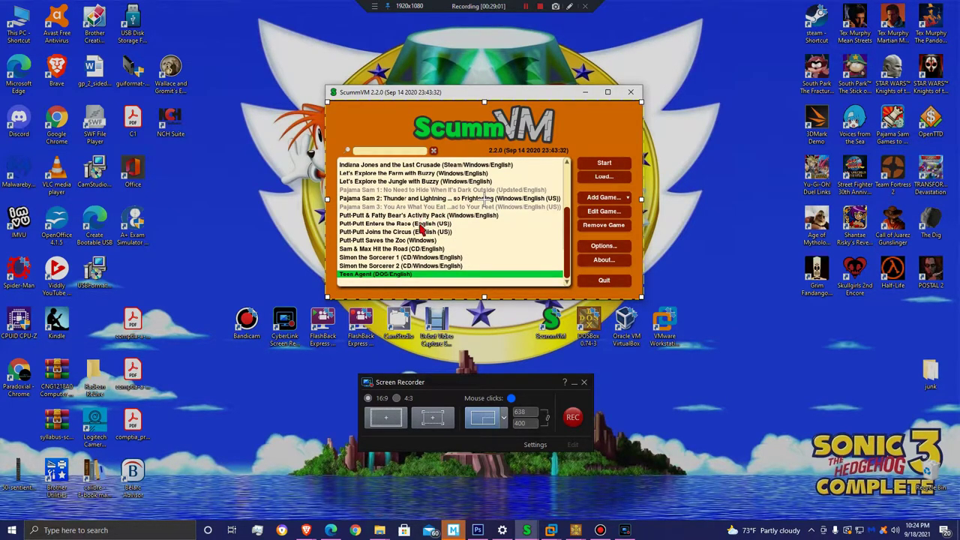
{"action": "left_click", "coordinate": [425, 249]}
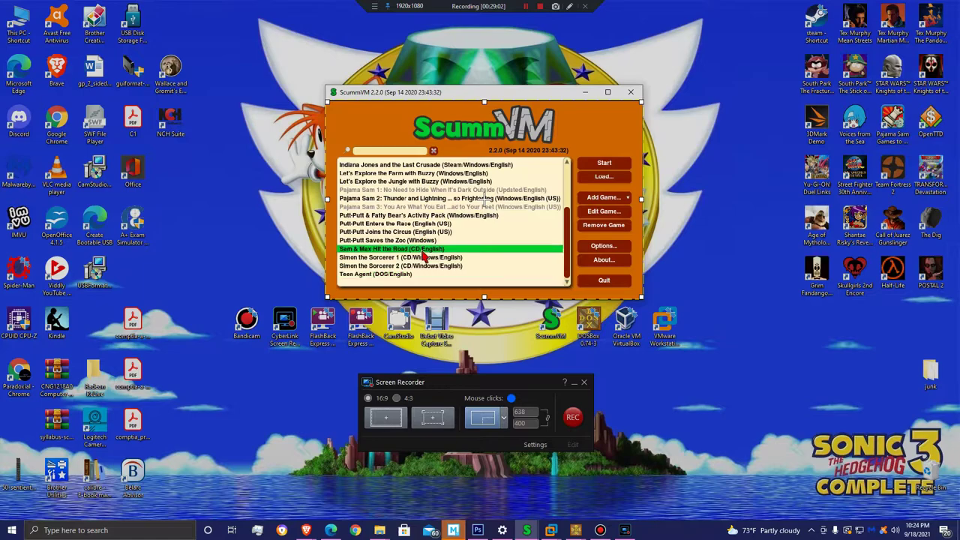
{"action": "left_click", "coordinate": [601, 214]}
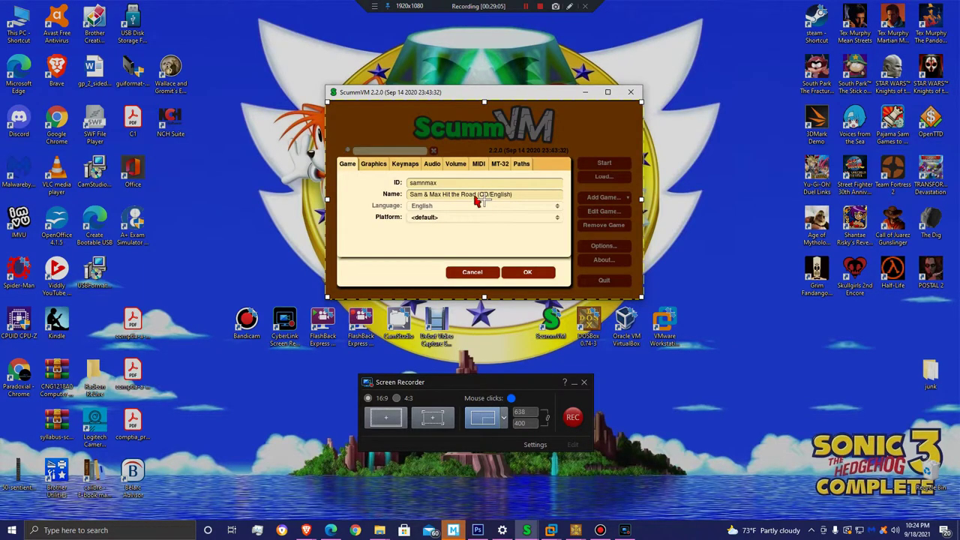
{"action": "left_click", "coordinate": [436, 166]}
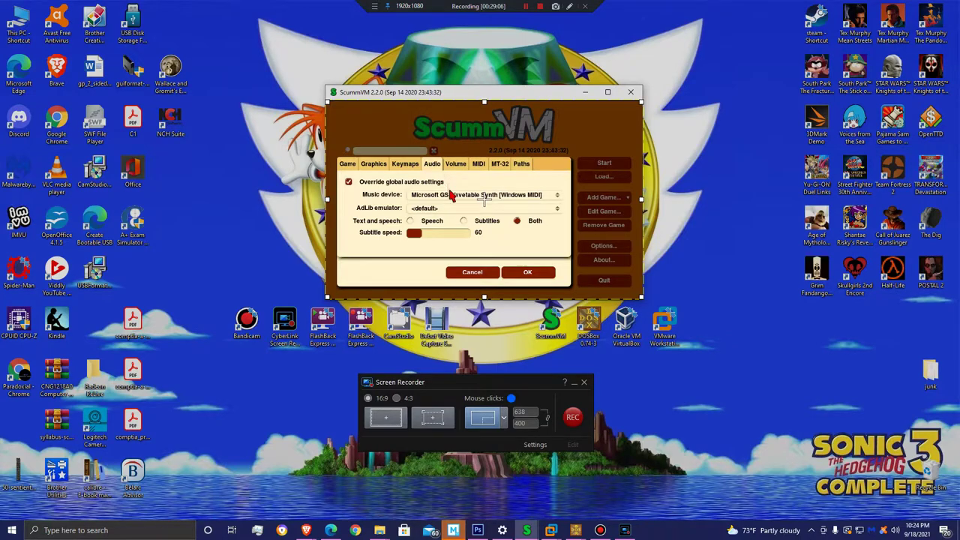
{"action": "left_click", "coordinate": [452, 195]}
{"action": "left_click", "coordinate": [450, 175]}
{"action": "left_click", "coordinate": [453, 193]}
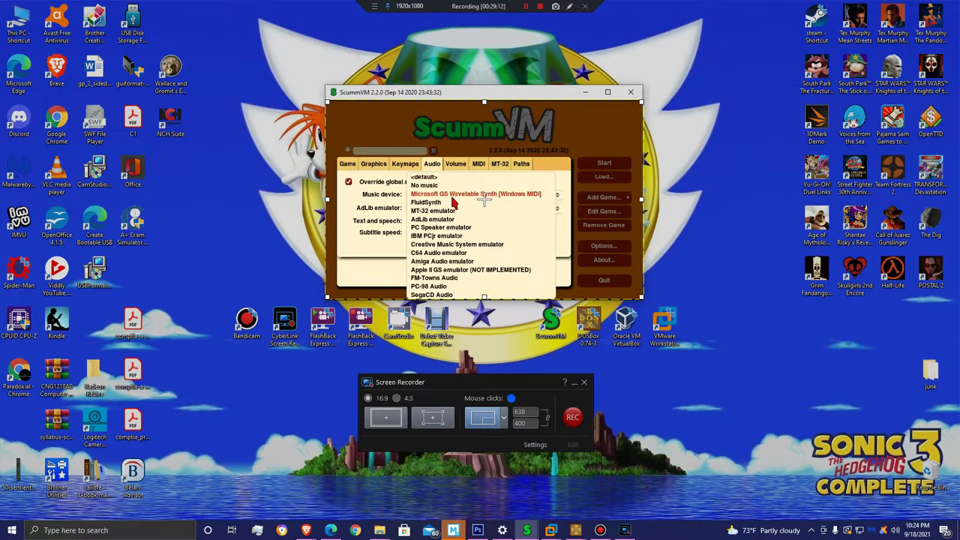
{"action": "left_click", "coordinate": [454, 199]}
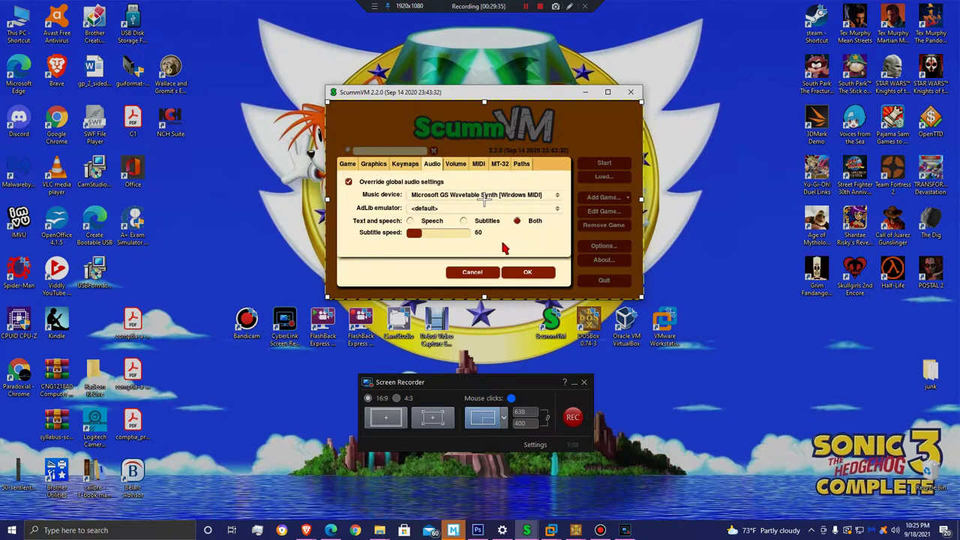
{"action": "left_click", "coordinate": [474, 273]}
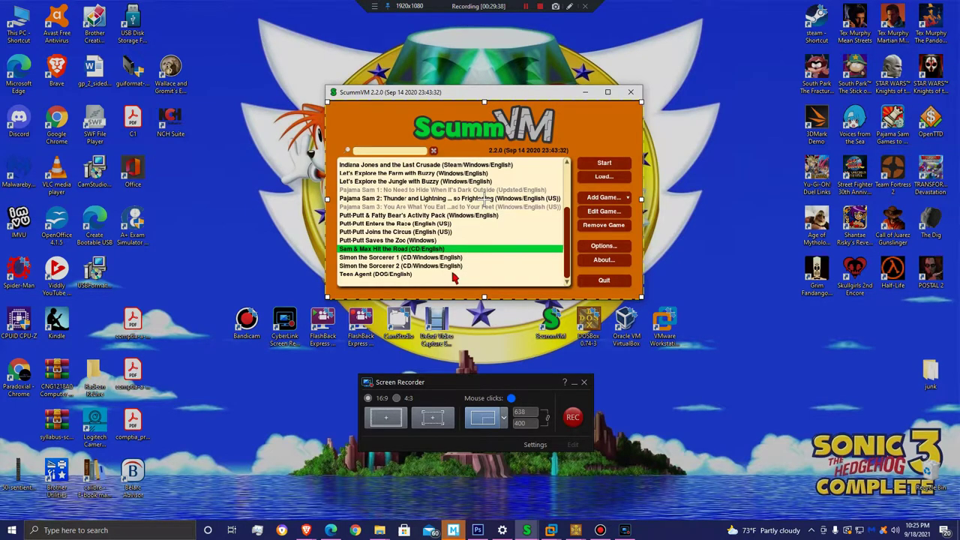
Review the audio override settings of Simon the Sorcerer 1 and Simon the Sorcerer 2, leaving both without saving.
{"action": "left_click", "coordinate": [383, 257]}
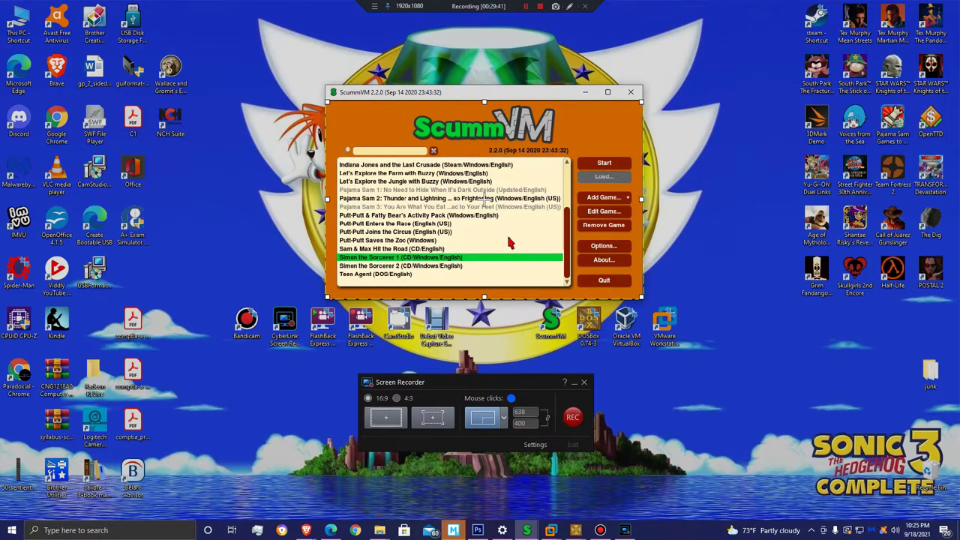
{"action": "left_click", "coordinate": [604, 213]}
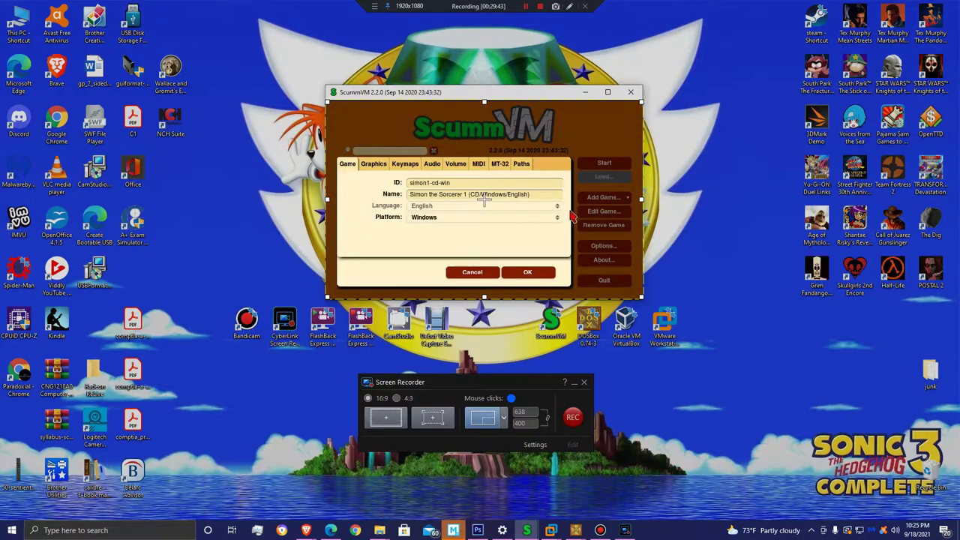
{"action": "left_click", "coordinate": [434, 166]}
{"action": "left_click", "coordinate": [350, 183]}
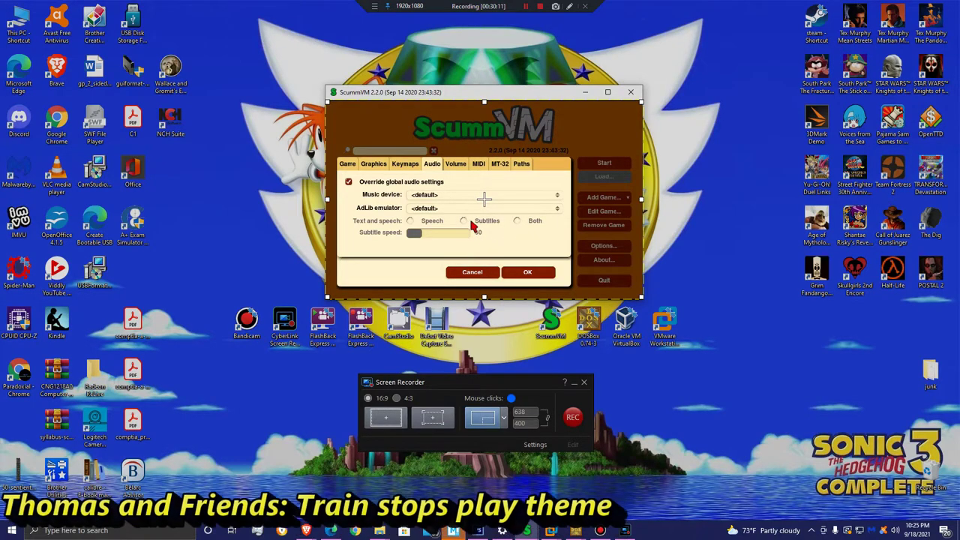
{"action": "left_click", "coordinate": [460, 272]}
{"action": "left_click", "coordinate": [453, 267]}
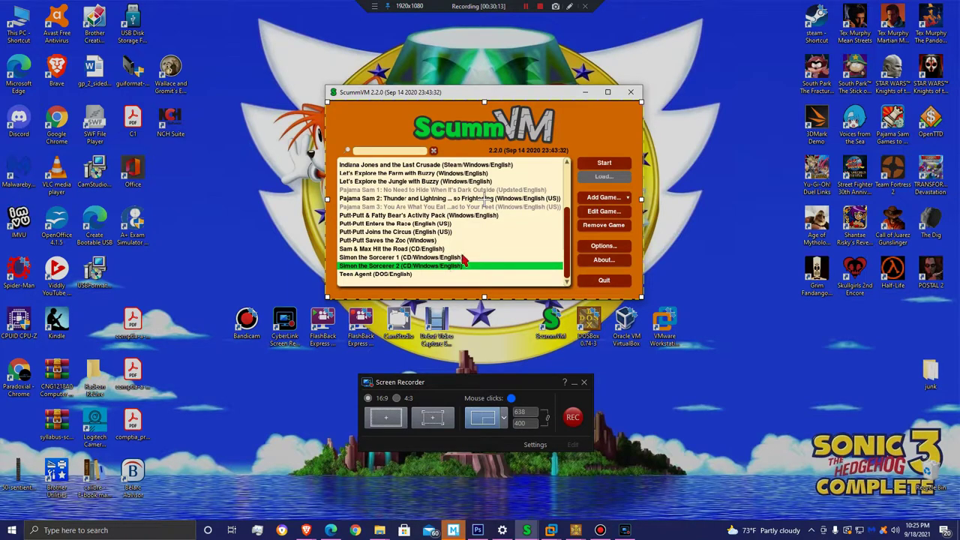
{"action": "left_click", "coordinate": [604, 212]}
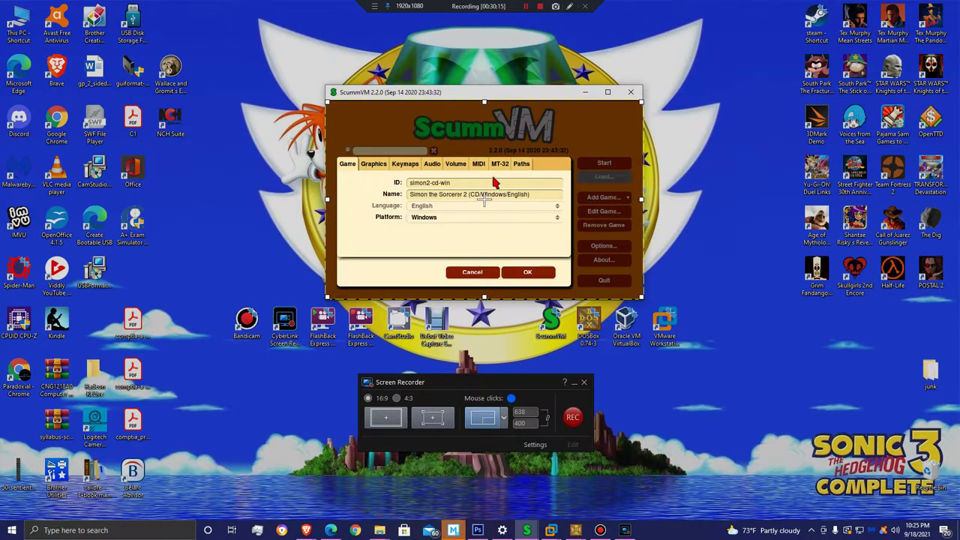
{"action": "left_click", "coordinate": [438, 164]}
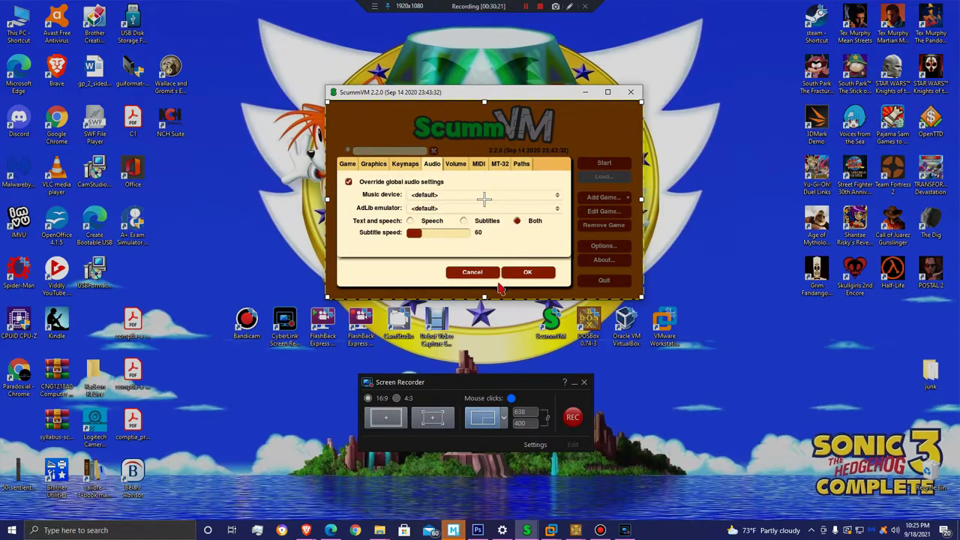
{"action": "left_click", "coordinate": [472, 274]}
Look through the ScummVM game list once more and highlight Simon the Sorcerer 1.
{"action": "scroll", "coordinate": [417, 243], "scroll_direction": "up", "scroll_amount": 2}
{"action": "scroll", "coordinate": [417, 244], "scroll_direction": "up", "scroll_amount": 2}
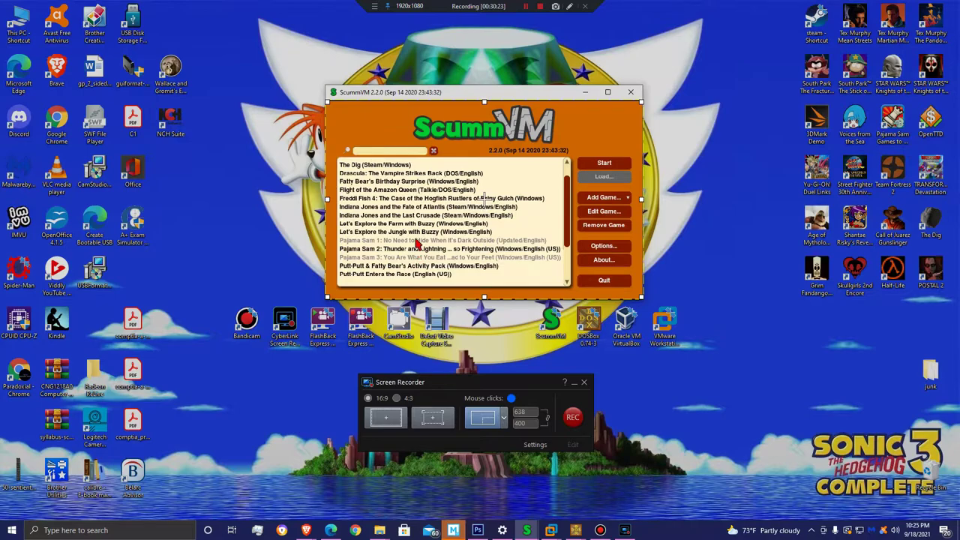
{"action": "scroll", "coordinate": [409, 225], "scroll_direction": "up", "scroll_amount": 1}
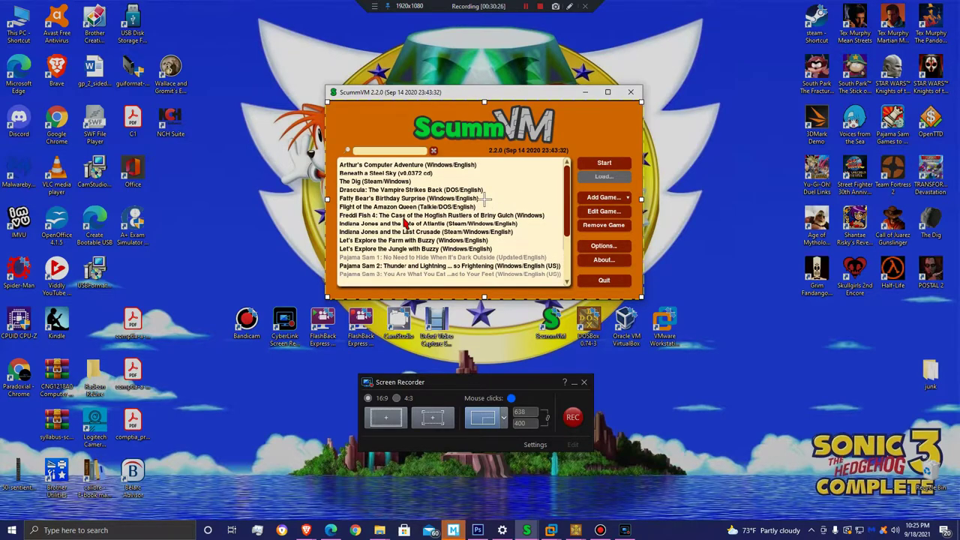
{"action": "scroll", "coordinate": [409, 229], "scroll_direction": "down", "scroll_amount": 3}
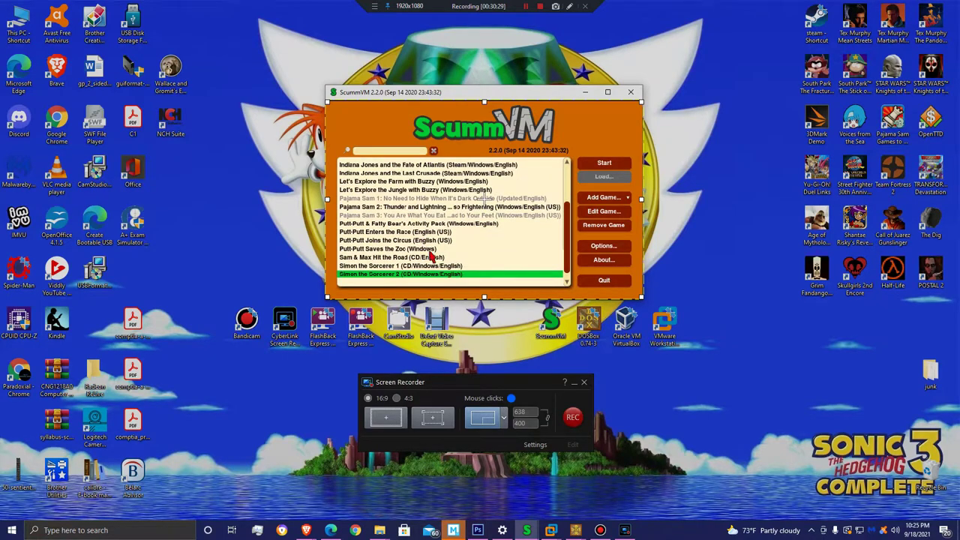
{"action": "left_click", "coordinate": [433, 265]}
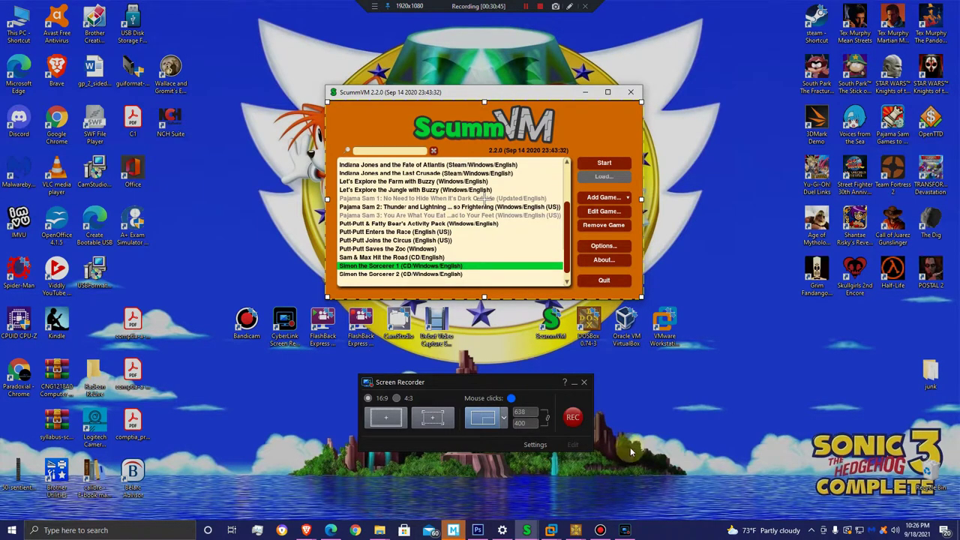
Minimize ScummVM, bring up the DOSBox window and align it with the capture region.
{"action": "left_click", "coordinate": [590, 92]}
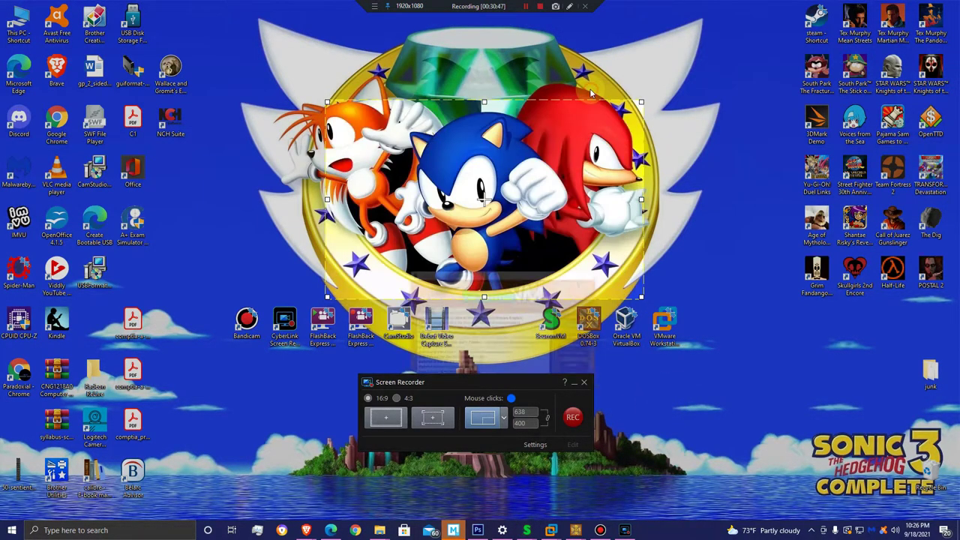
{"action": "mouse_move", "coordinate": [581, 527]}
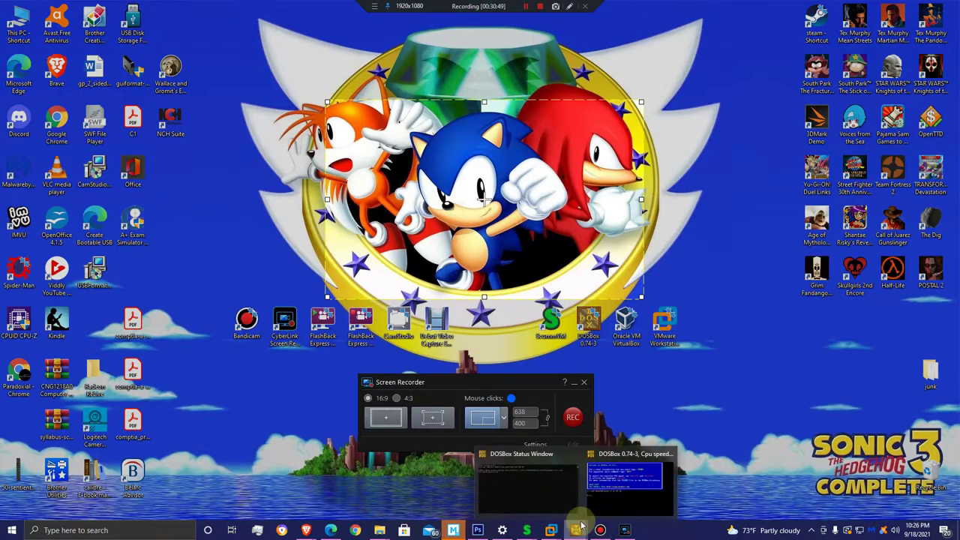
{"action": "left_click", "coordinate": [629, 477]}
{"action": "left_click_drag", "start_coordinate": [268, 84], "coordinate": [515, 92]}
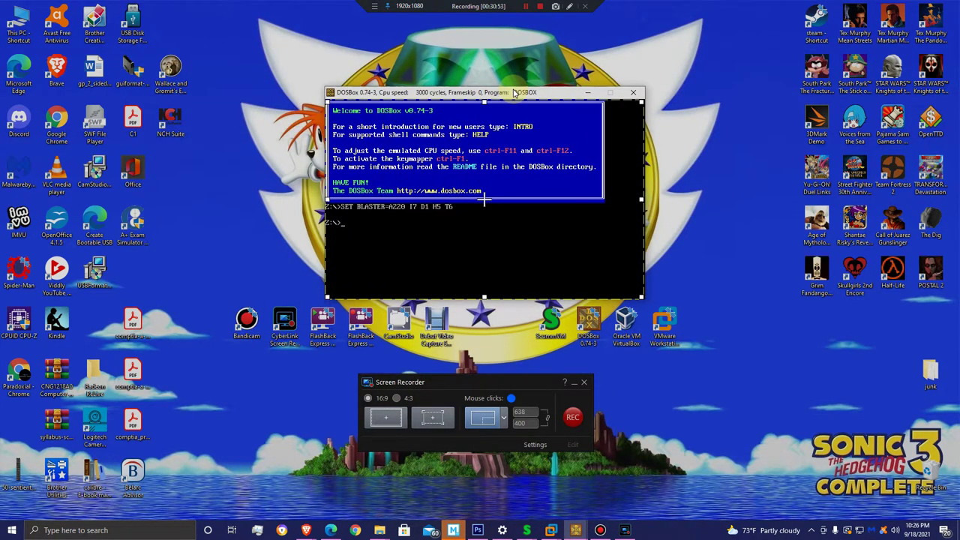
Run the help command in DOSBox and widen the capture region to 641 x 400 to fit its window.
{"action": "left_click", "coordinate": [441, 265]}
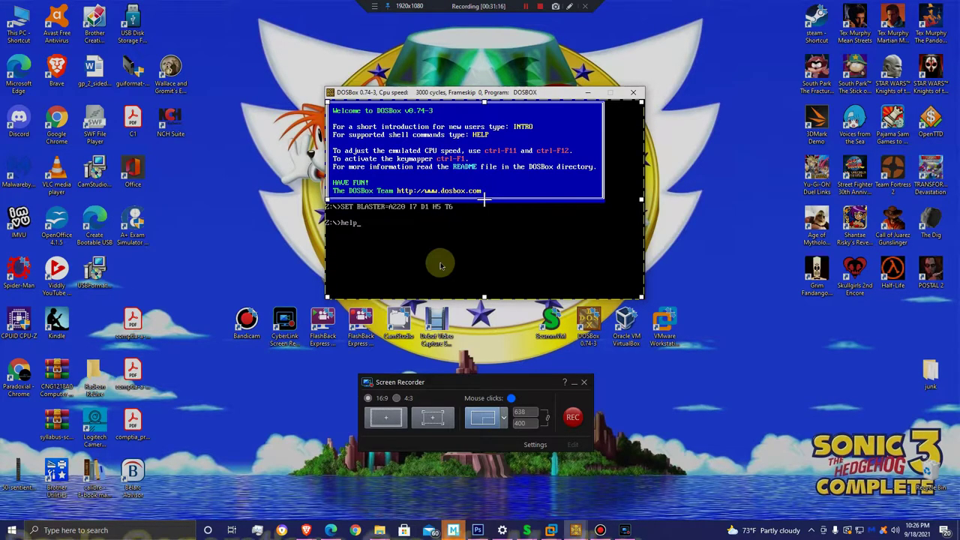
{"action": "key", "text": "Return"}
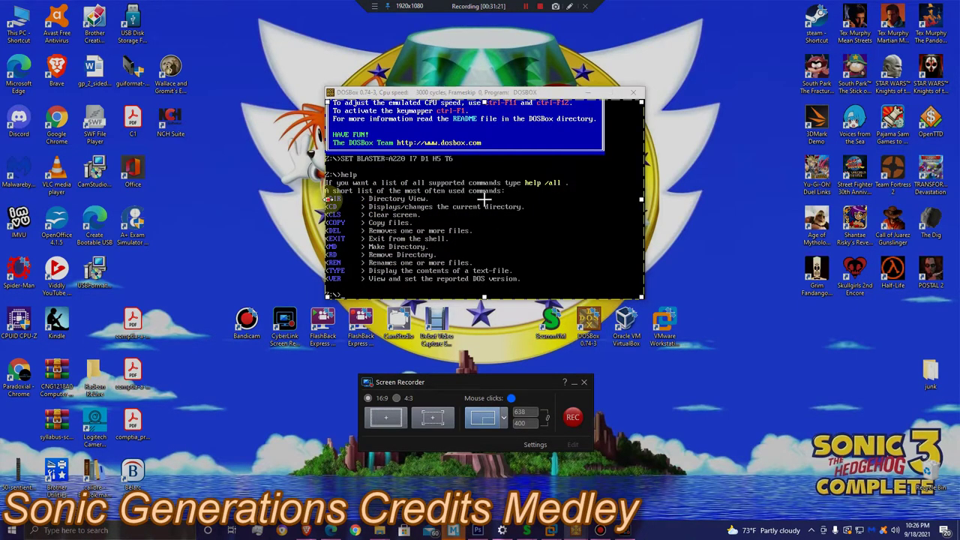
{"action": "left_click_drag", "start_coordinate": [325, 199], "coordinate": [325, 199]}
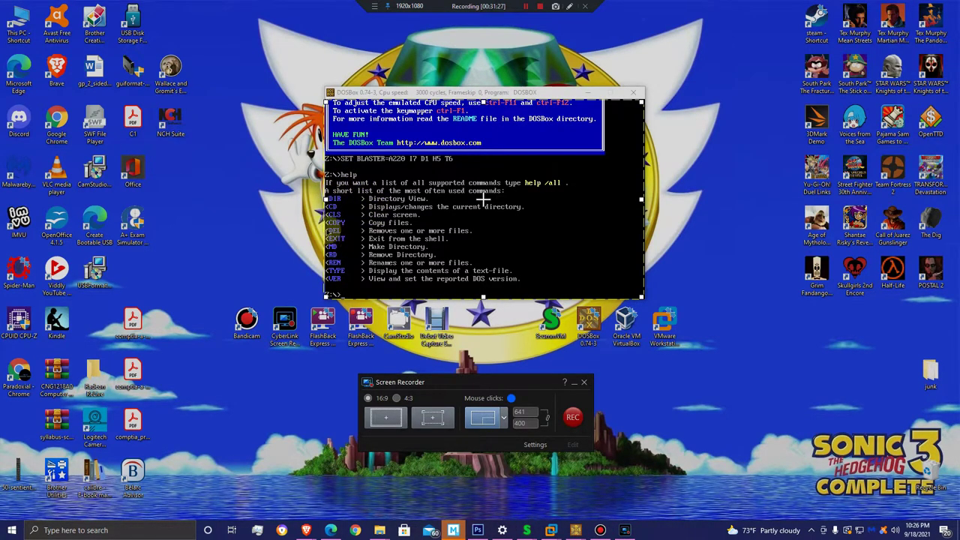
Show the contents of the DOS folder on the extra (E:) drive, and clear its window away from DOSBox.
{"action": "key", "text": "alt+Tab"}
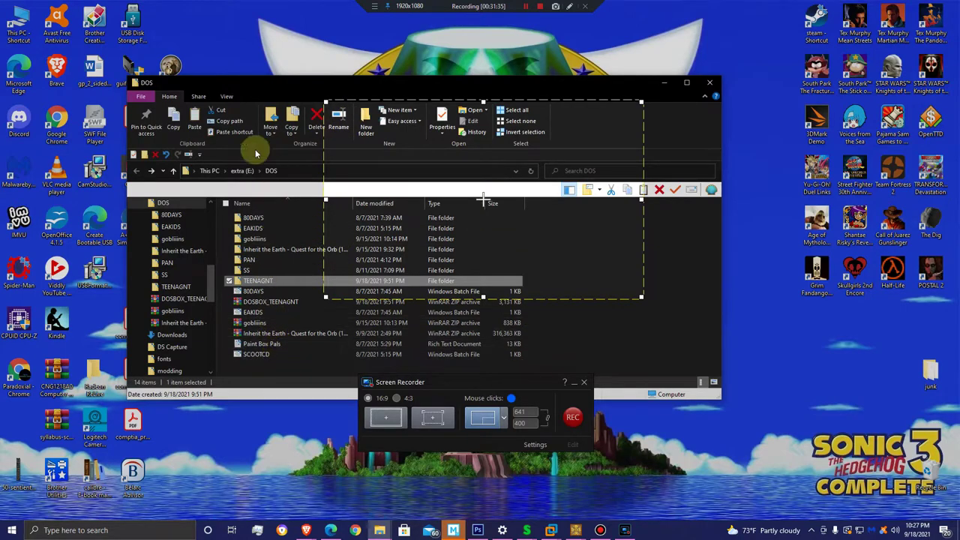
{"action": "left_click", "coordinate": [663, 83]}
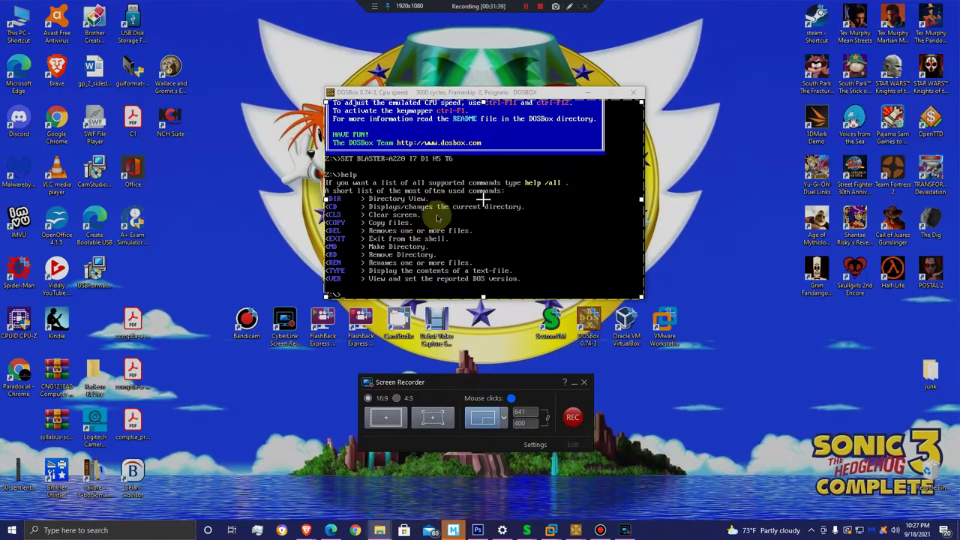
{"action": "left_click", "coordinate": [412, 281]}
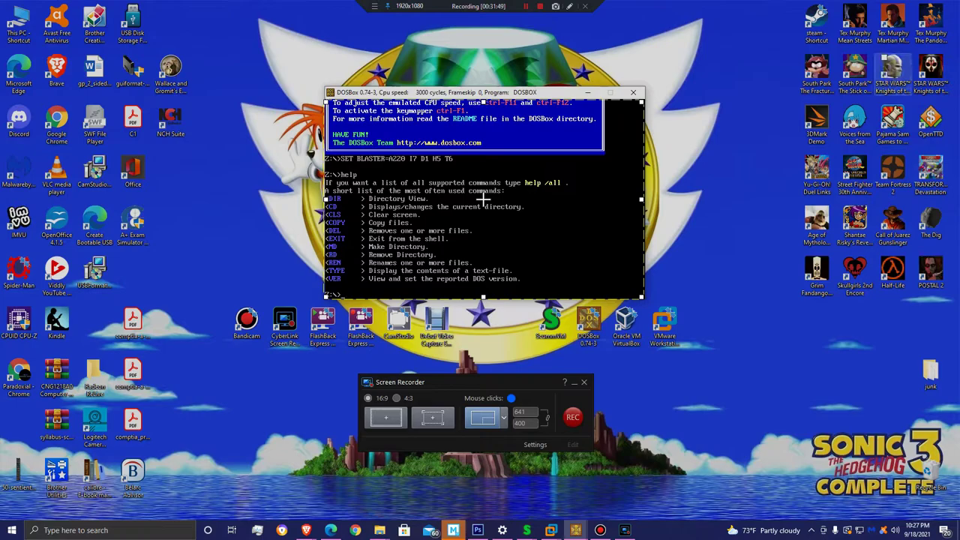
{"action": "left_click_drag", "start_coordinate": [959, 84], "coordinate": [619, 115]}
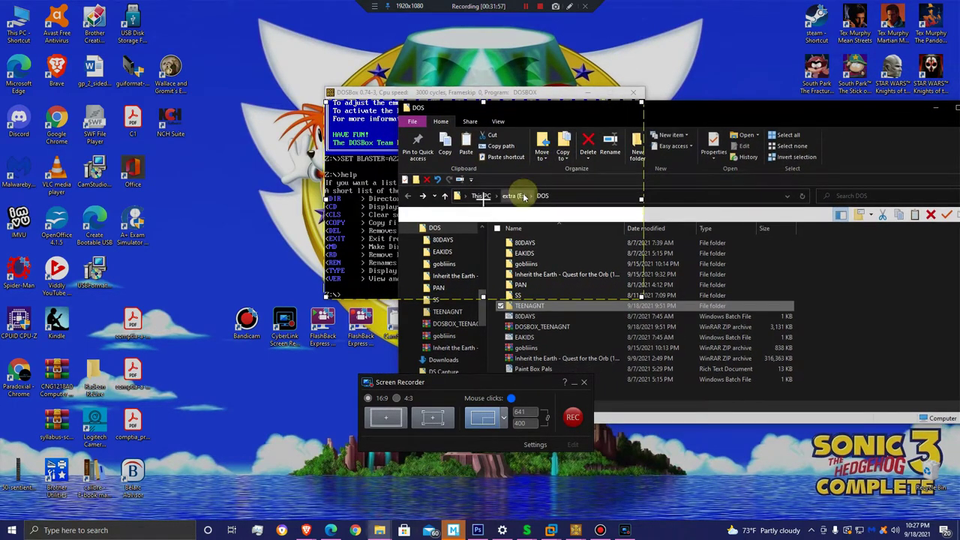
{"action": "left_click_drag", "start_coordinate": [682, 112], "coordinate": [959, 120]}
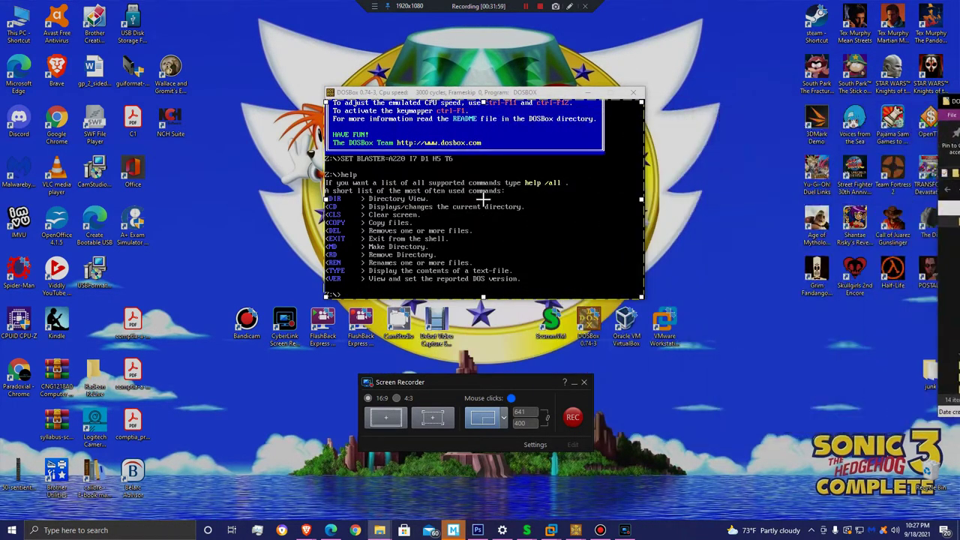
Mount E:\dos as drive e in DOSBox and switch to drive E:.
{"action": "left_click", "coordinate": [628, 238]}
{"action": "type", "text": "mount"}
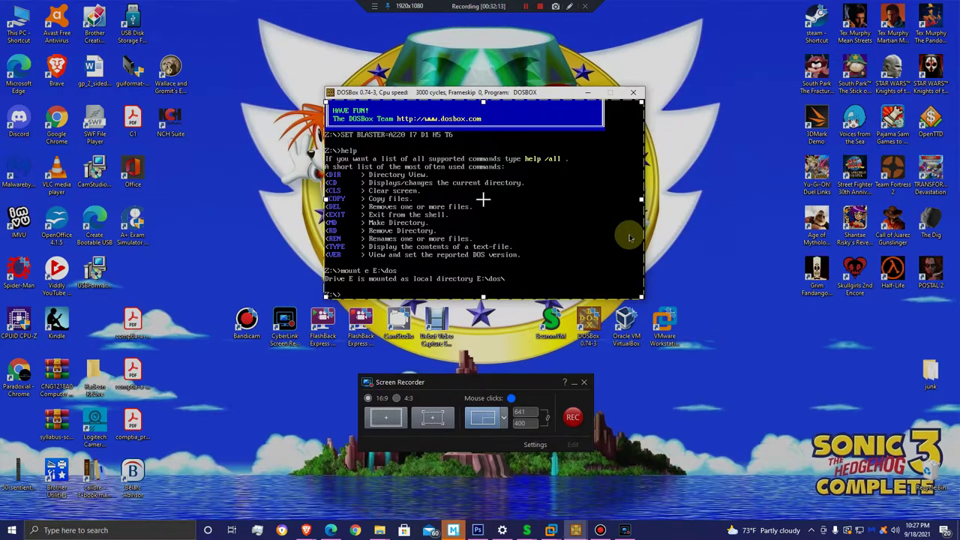
{"action": "type", "text": "E:"}
{"action": "key", "text": "Return"}
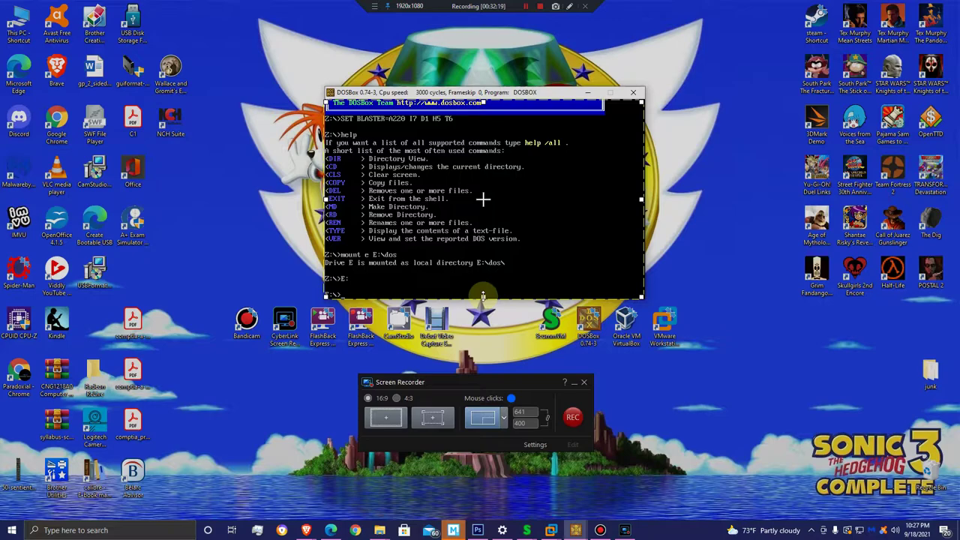
Stretch the capture region to 641 x 413 and list the contents of drive E: in DOSBox.
{"action": "left_click_drag", "start_coordinate": [483, 295], "coordinate": [481, 305]}
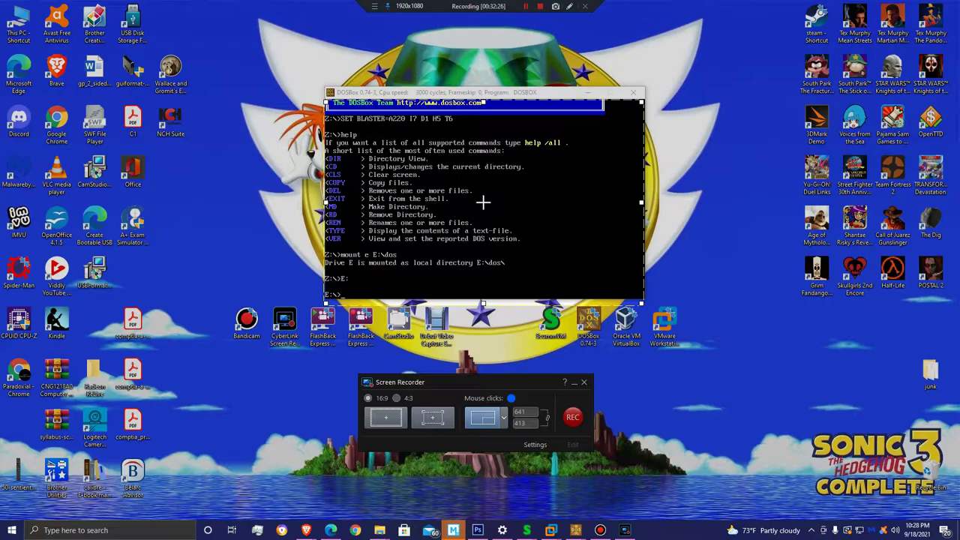
{"action": "left_click", "coordinate": [380, 530]}
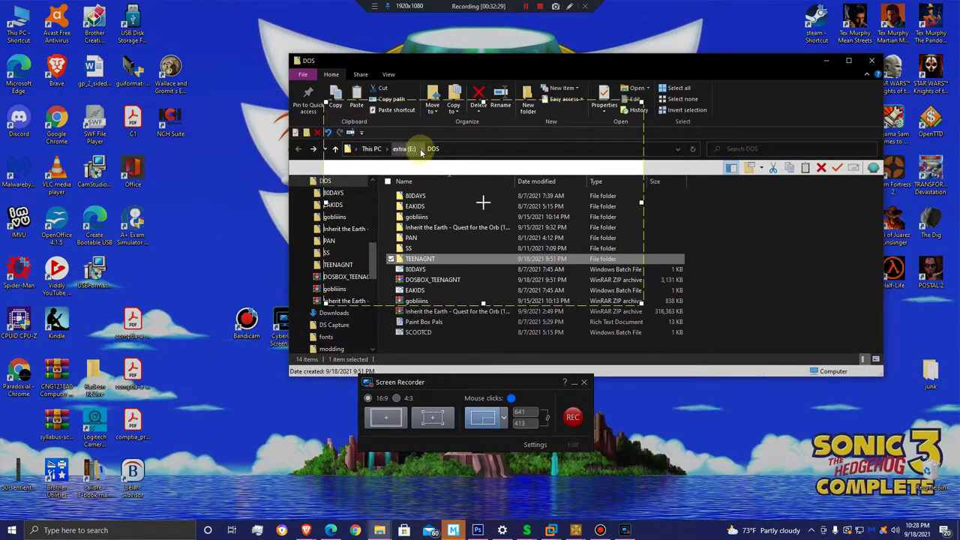
{"action": "left_click", "coordinate": [827, 60]}
{"action": "left_click", "coordinate": [468, 281]}
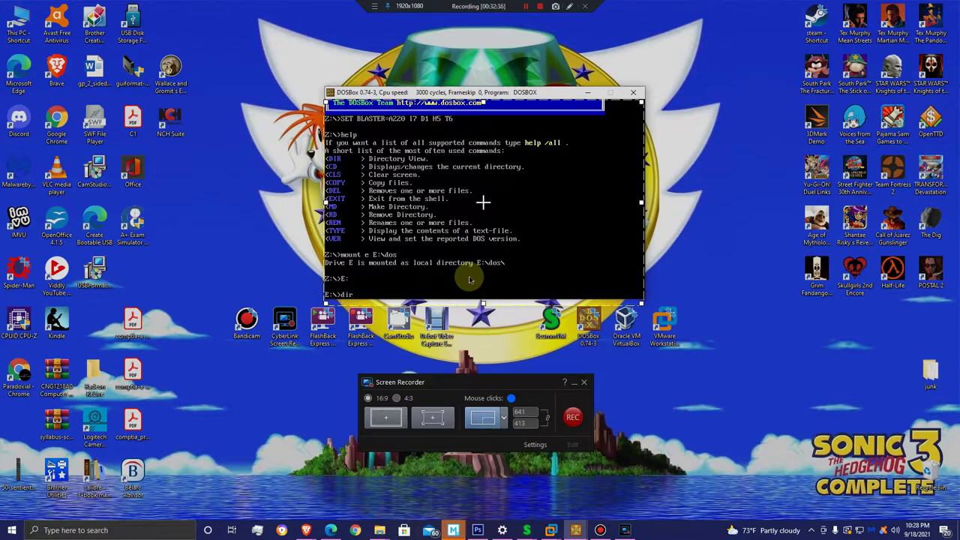
{"action": "type", "text": "dir"}
{"action": "key", "text": "Return"}
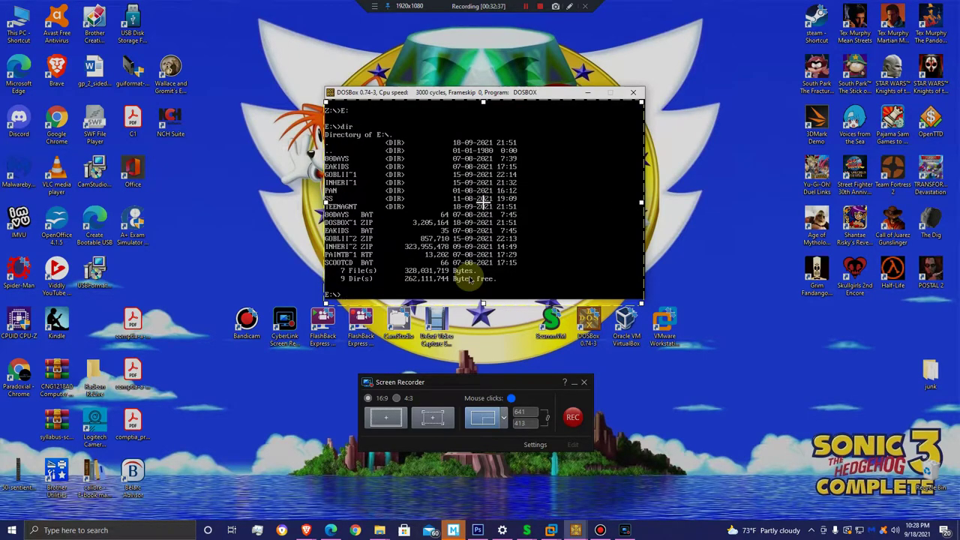
Bring up the DOS folder window, move it clear of DOSBox, and shrink the capture region to 641 x 397.
{"action": "key", "text": "alt+Tab"}
{"action": "left_click_drag", "start_coordinate": [610, 58], "coordinate": [553, 36]}
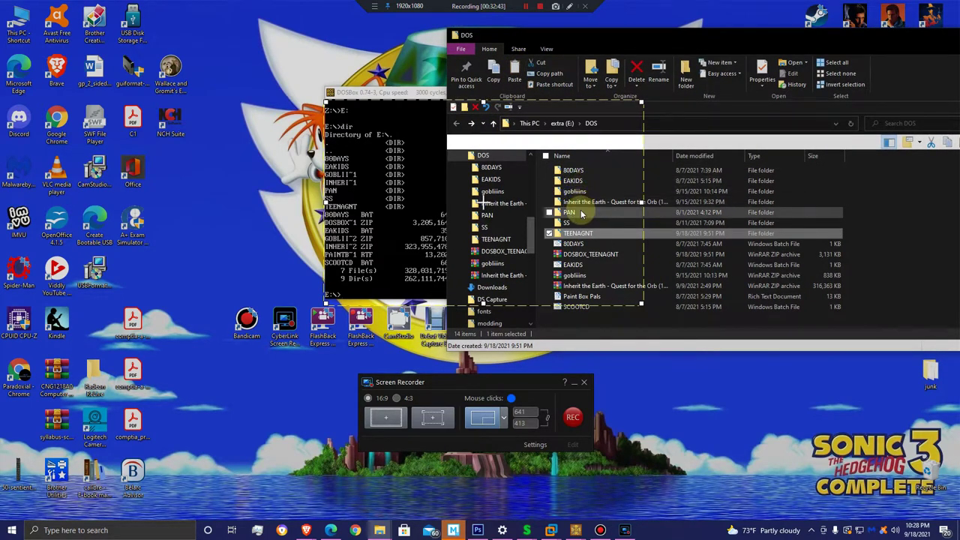
{"action": "left_click_drag", "start_coordinate": [664, 36], "coordinate": [956, 45]}
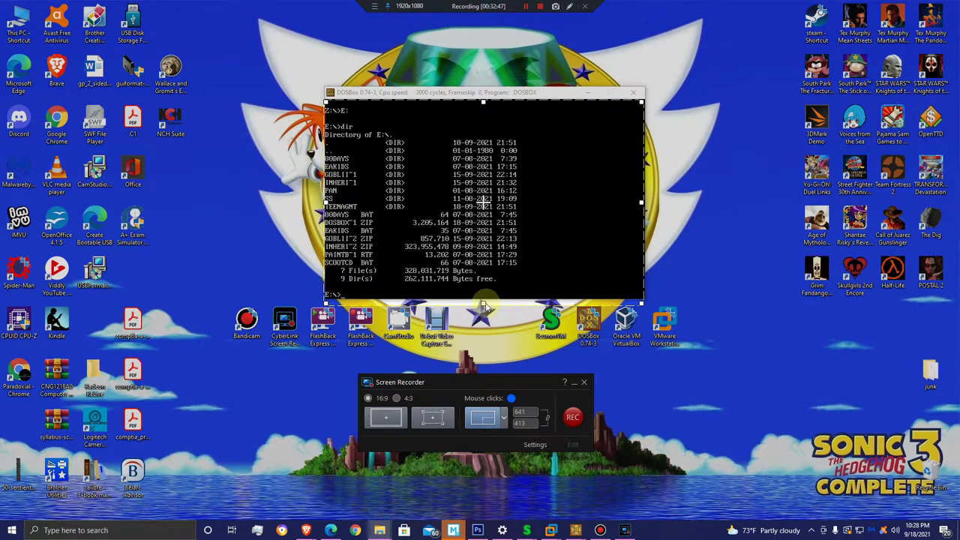
{"action": "left_click_drag", "start_coordinate": [483, 303], "coordinate": [482, 296]}
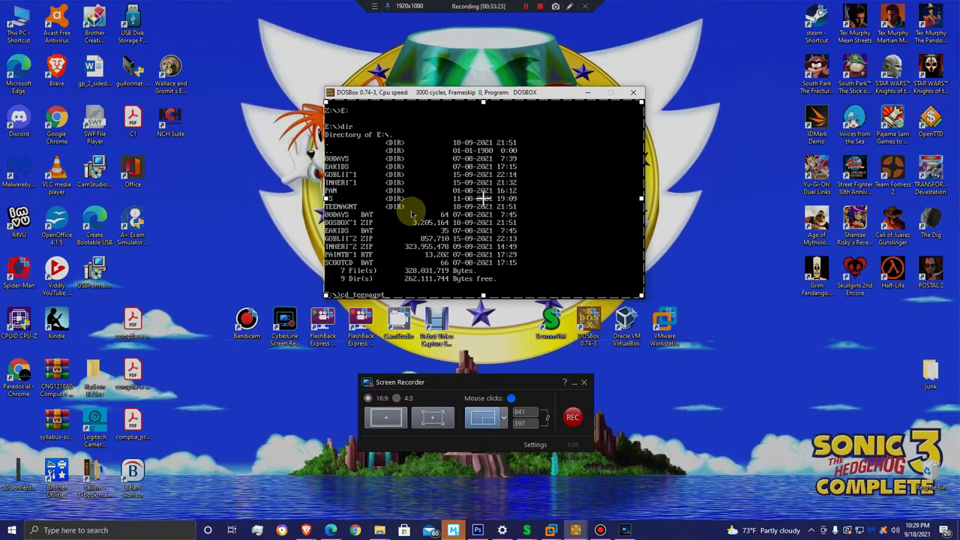
Change to the teenagnt directory in DOSBox and list its contents, opening the TEENAGNT folder in File Explorer for comparison.
{"action": "key", "text": "Return"}
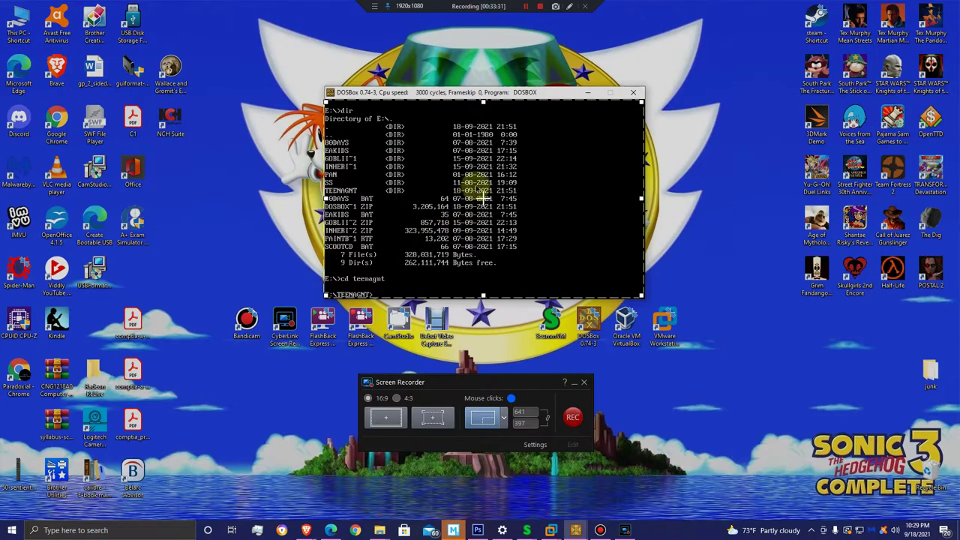
{"action": "left_click_drag", "start_coordinate": [959, 105], "coordinate": [518, 43]}
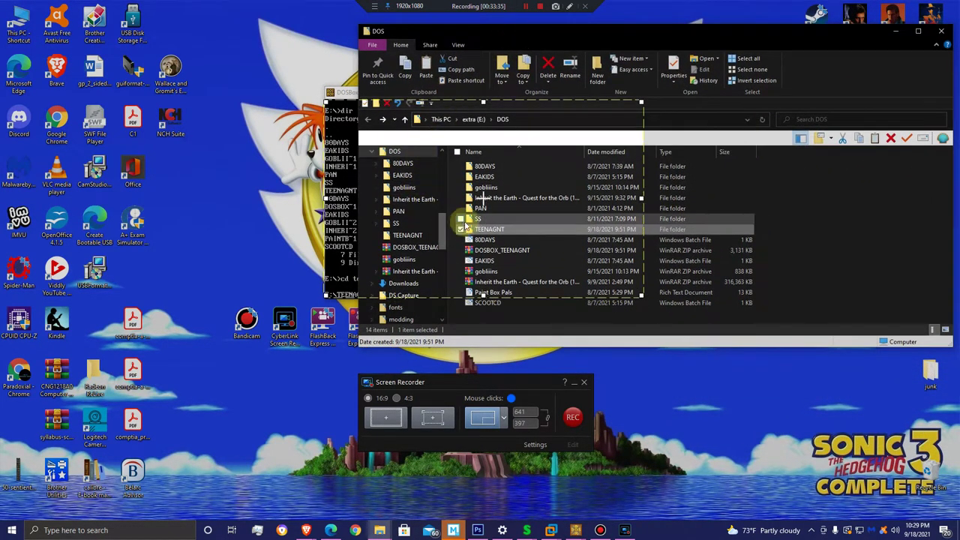
{"action": "double_click", "coordinate": [488, 231]}
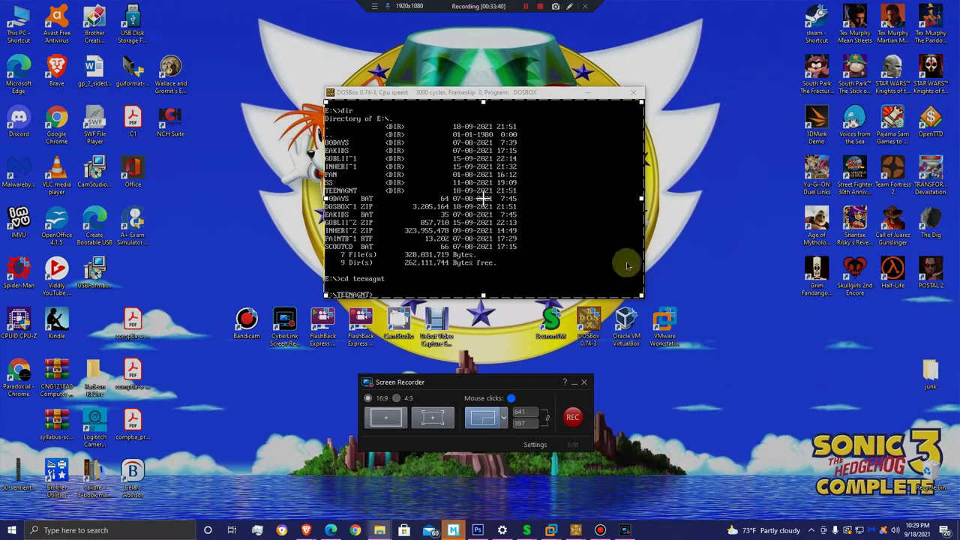
{"action": "left_click", "coordinate": [549, 231]}
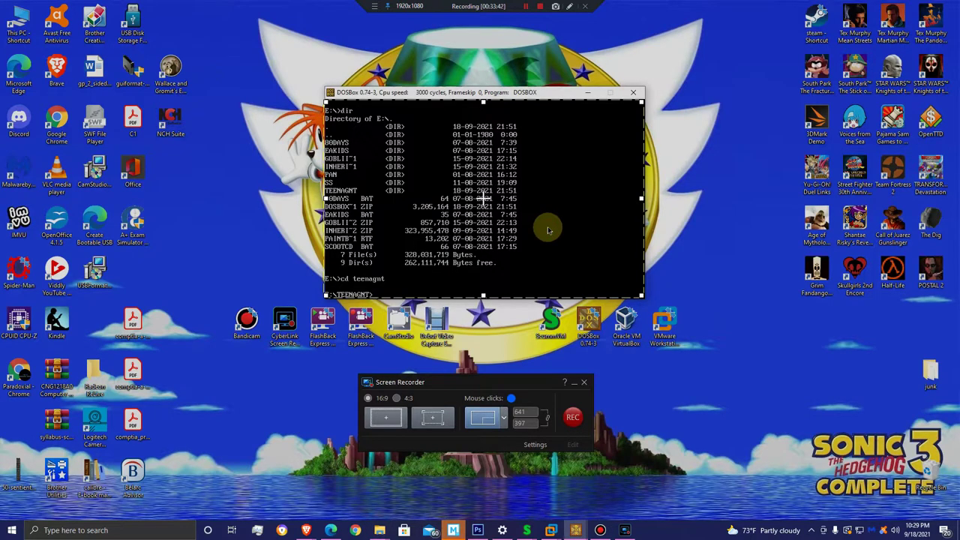
{"action": "type", "text": "dir"}
{"action": "key", "text": "Return"}
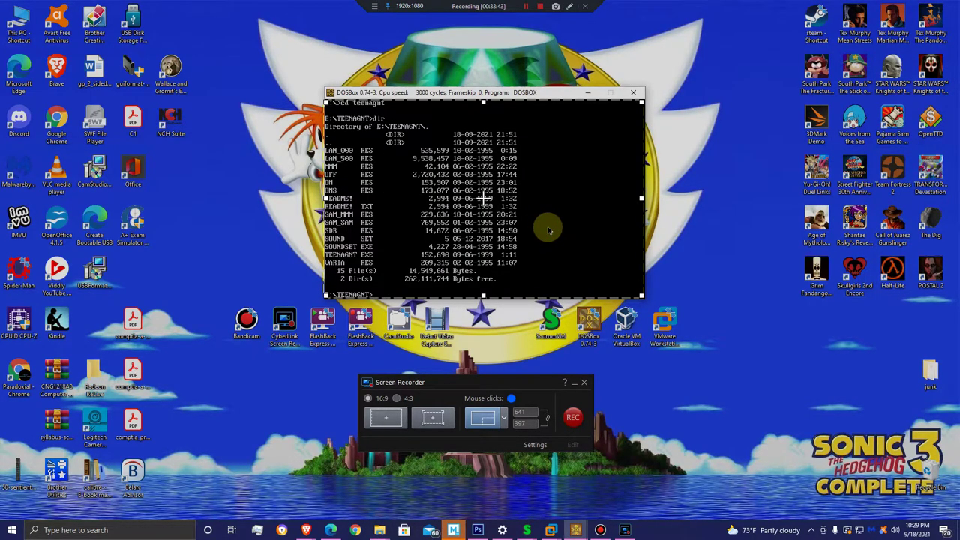
Run teenagnt.exe in DOSBox and give the game window mouse control.
{"action": "type", "text": "teenagnt.exe"}
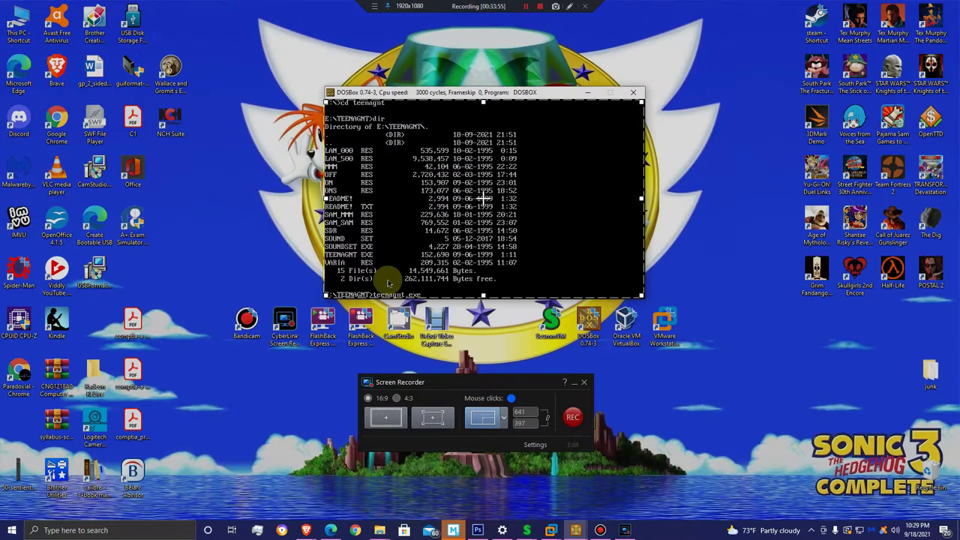
{"action": "key", "text": "Return"}
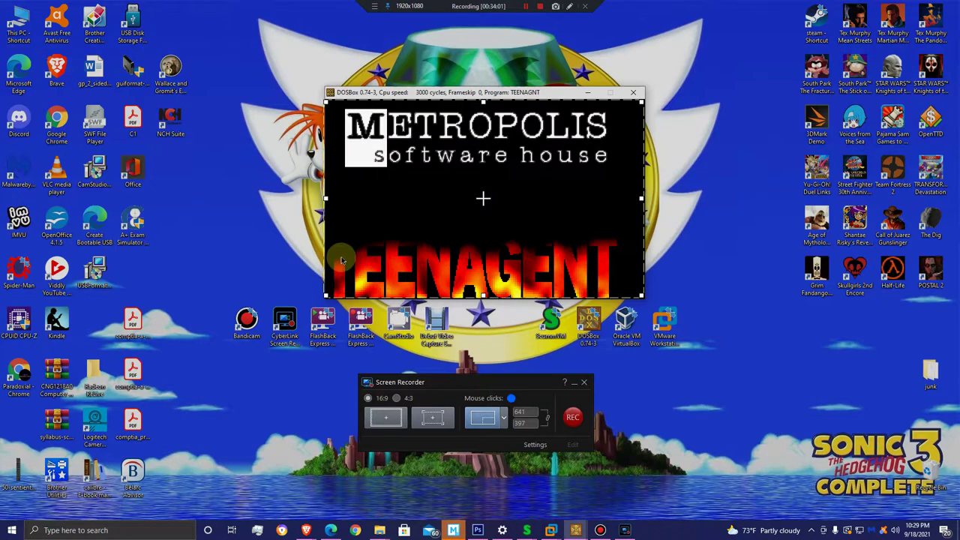
{"action": "left_click", "coordinate": [483, 198]}
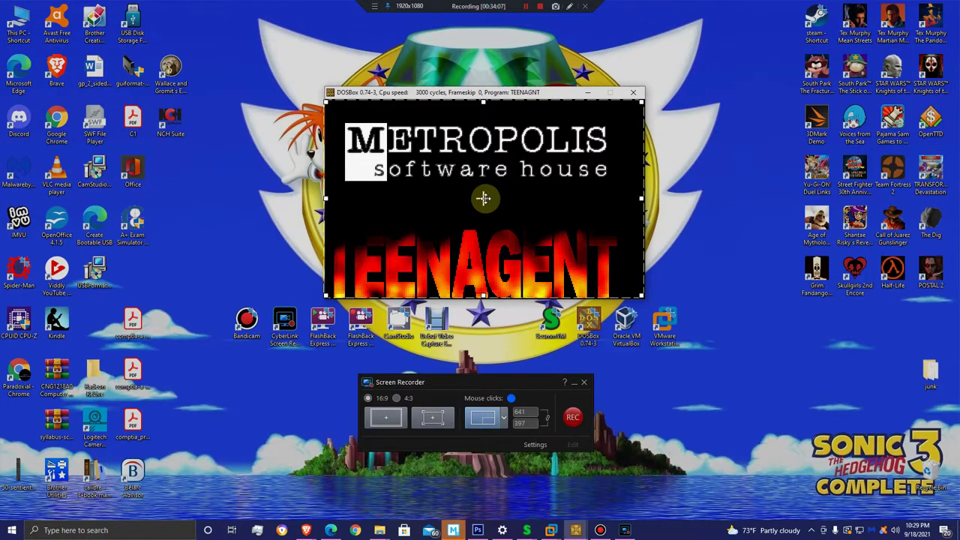
Release the pointer from the game, show the Volume Mixer's DOSBox slider and lower its volume to near minimum.
{"action": "key", "text": "super"}
{"action": "key", "text": "super"}
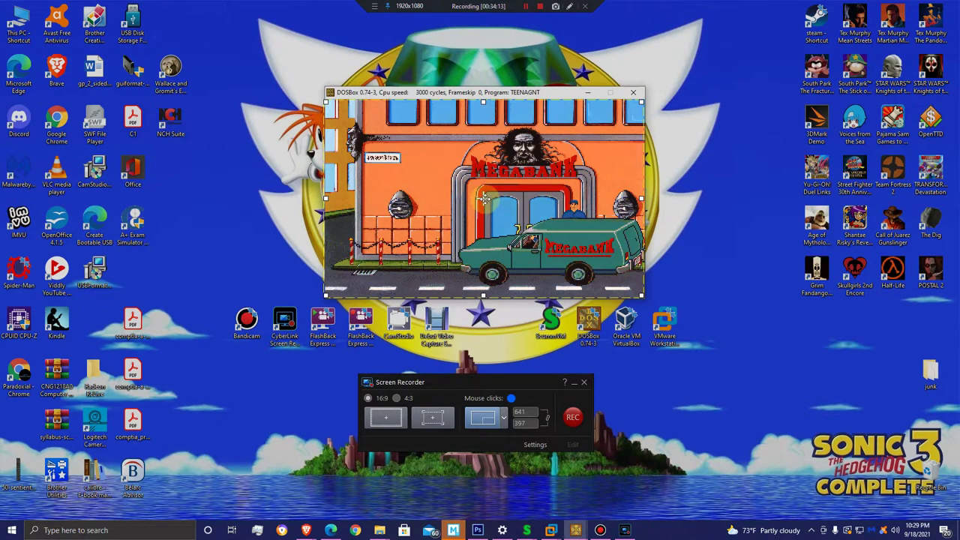
{"action": "key", "text": "super"}
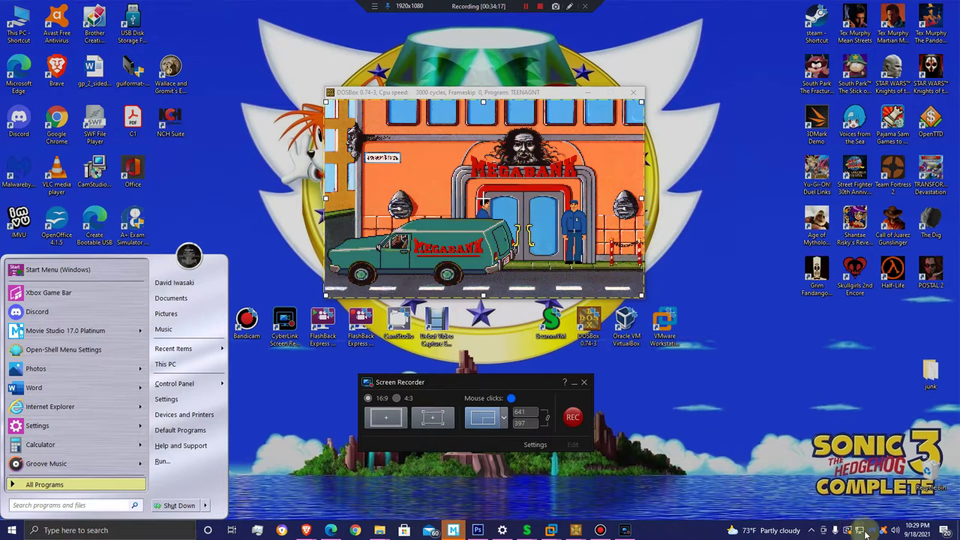
{"action": "left_click", "coordinate": [811, 530]}
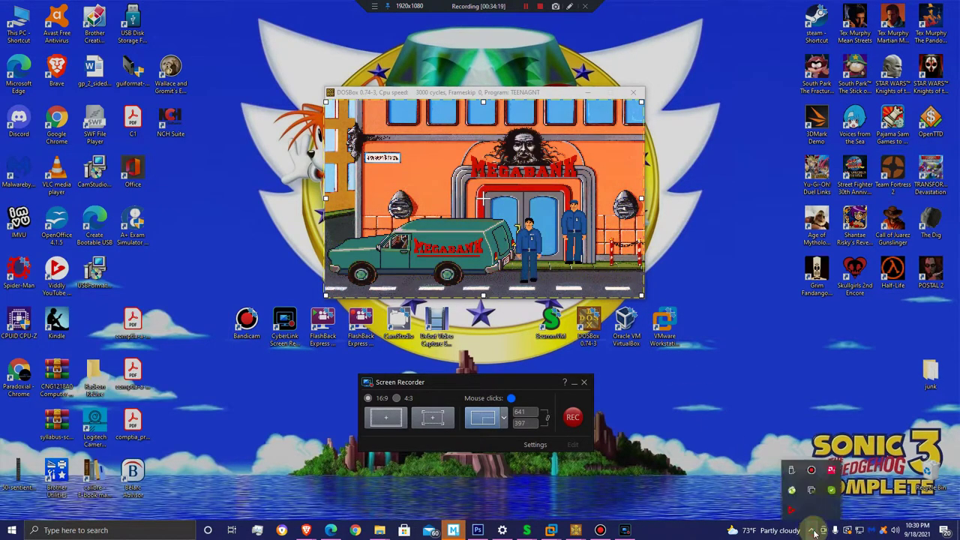
{"action": "left_click", "coordinate": [894, 533]}
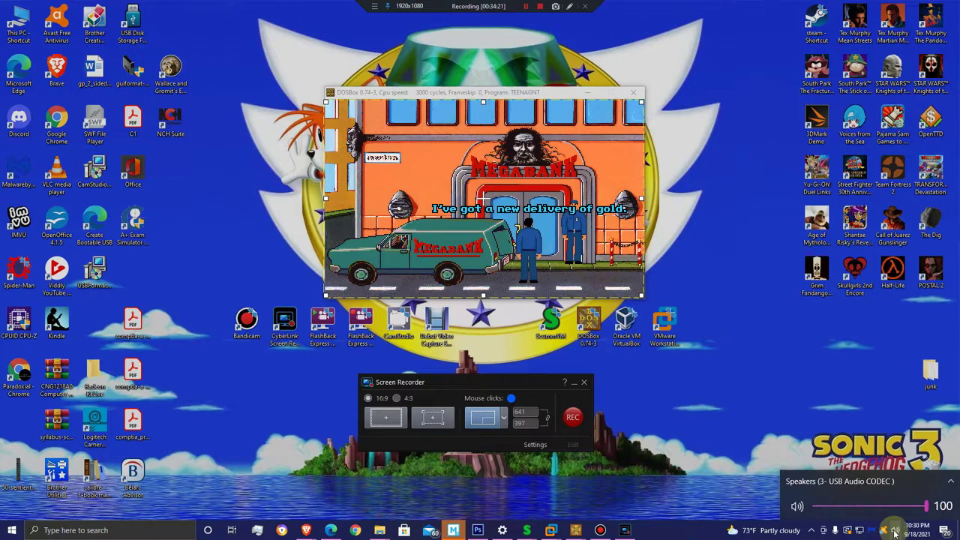
{"action": "right_click", "coordinate": [895, 532]}
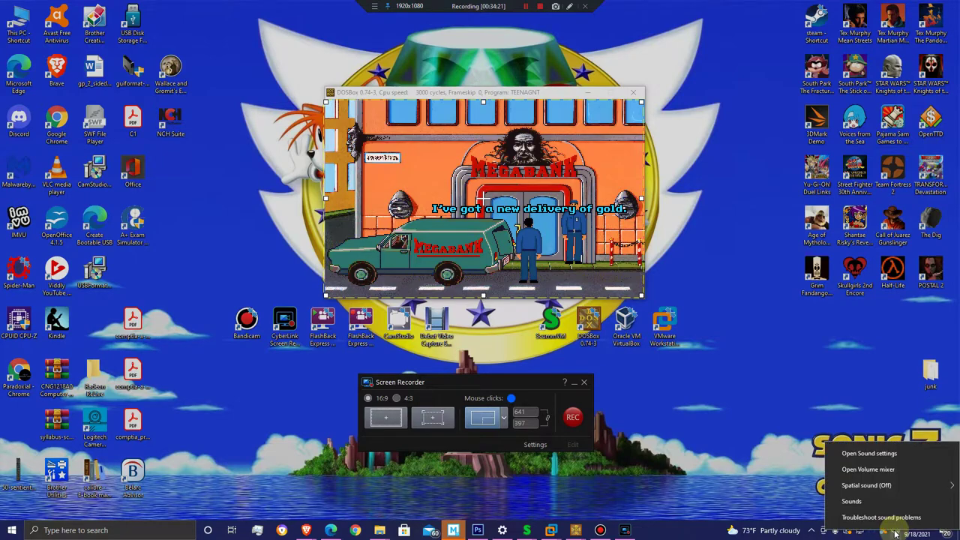
{"action": "left_click", "coordinate": [887, 472]}
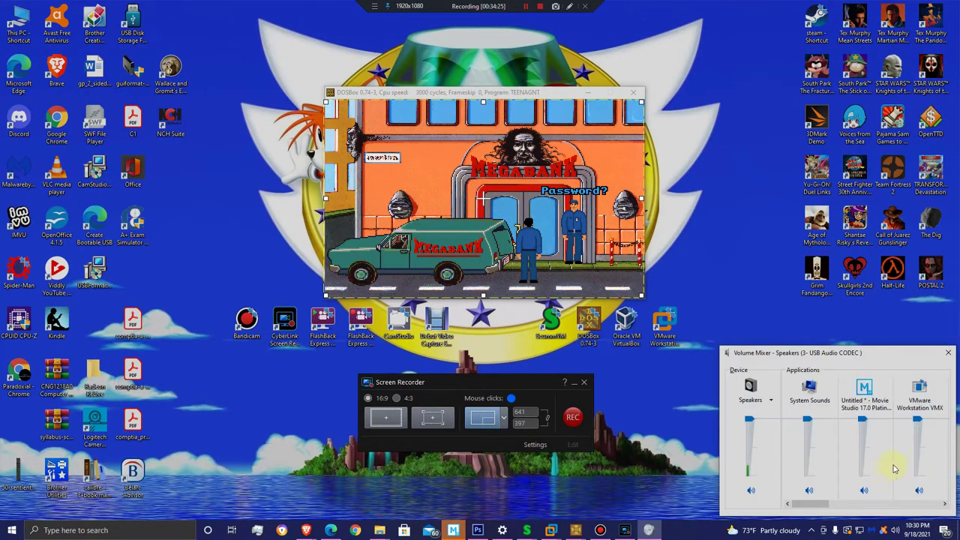
{"action": "left_click_drag", "start_coordinate": [842, 509], "coordinate": [907, 508]}
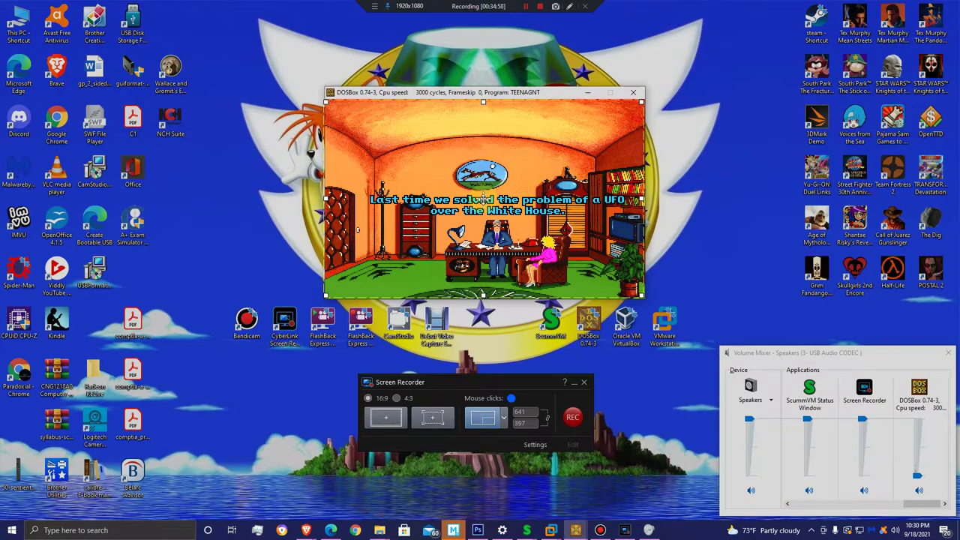
{"action": "key", "text": "super"}
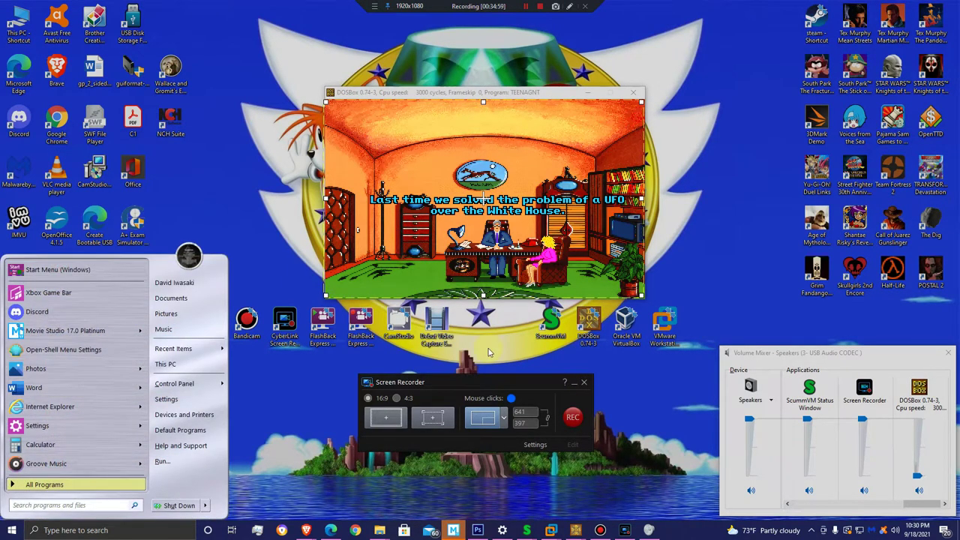
{"action": "left_click", "coordinate": [488, 353]}
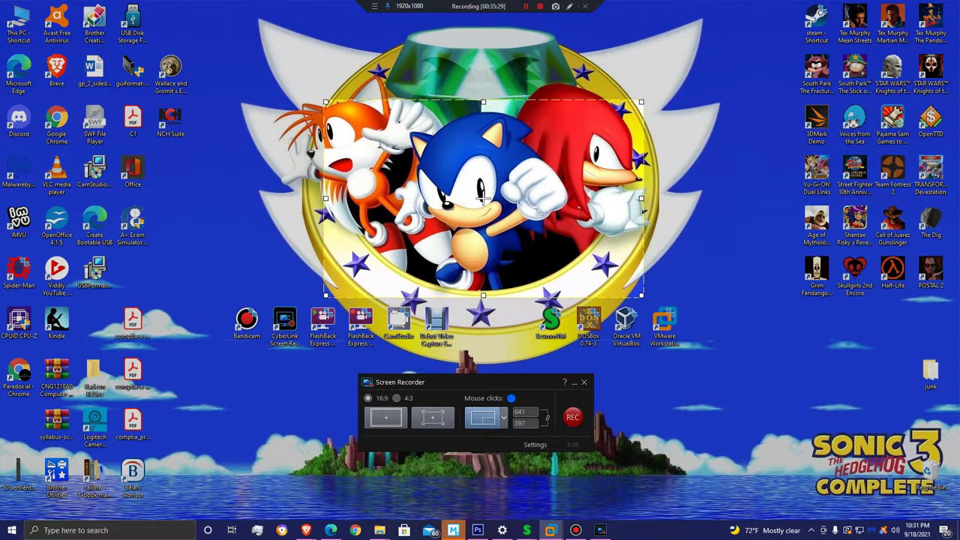
Switch to VMware Workstation, maximize its window on this screen, and move the capture region off the Windows XP desktop.
{"action": "left_click_drag", "start_coordinate": [959, 138], "coordinate": [796, 210]}
{"action": "double_click", "coordinate": [520, 24]}
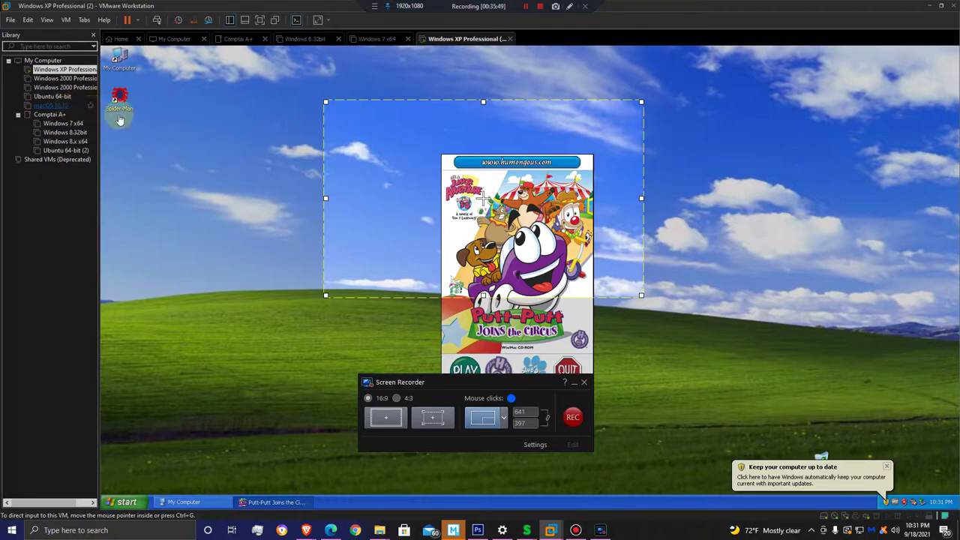
{"action": "left_click", "coordinate": [466, 371]}
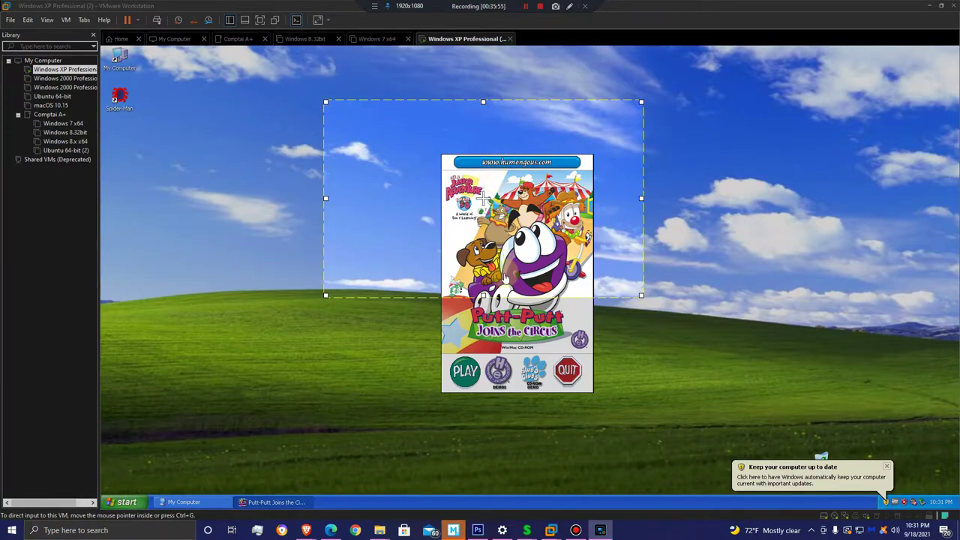
{"action": "left_click_drag", "start_coordinate": [482, 196], "coordinate": [500, 238]}
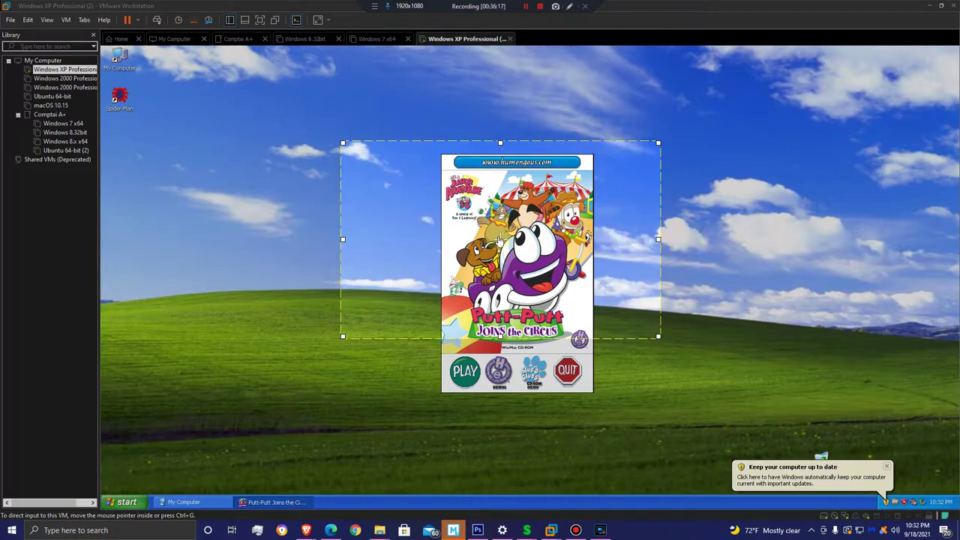
{"action": "left_click_drag", "start_coordinate": [499, 238], "coordinate": [97, 240]}
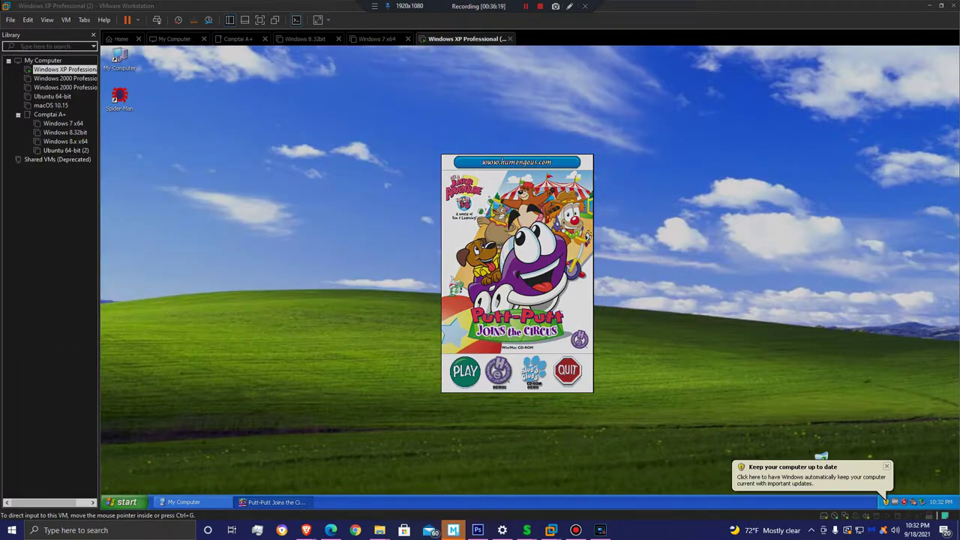